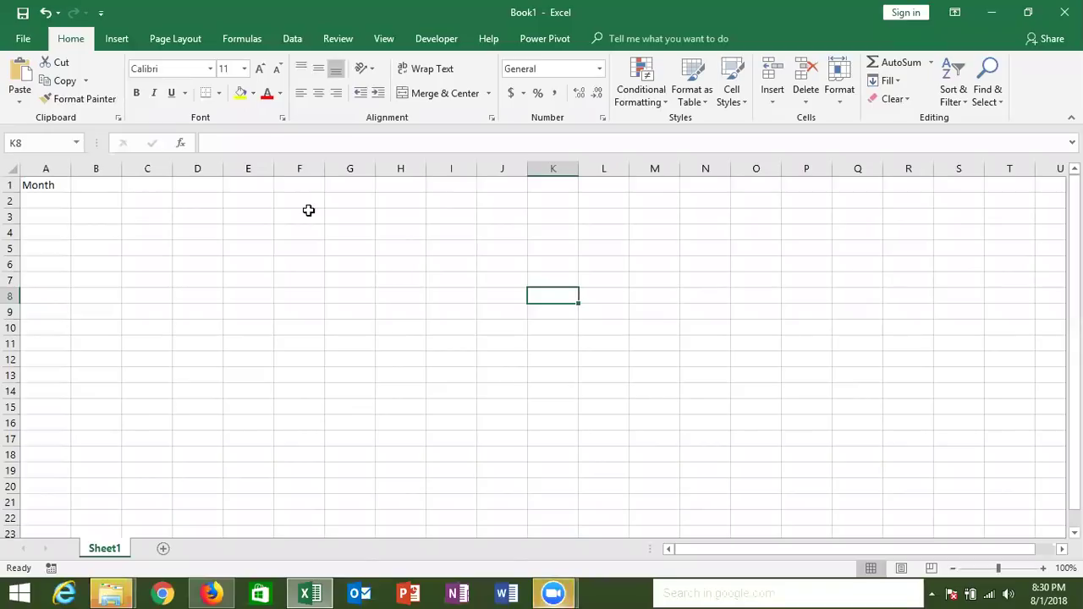
# - Add the Sales header in B1 and fill month names from Jan down column A
pyautogui.click(91, 182)
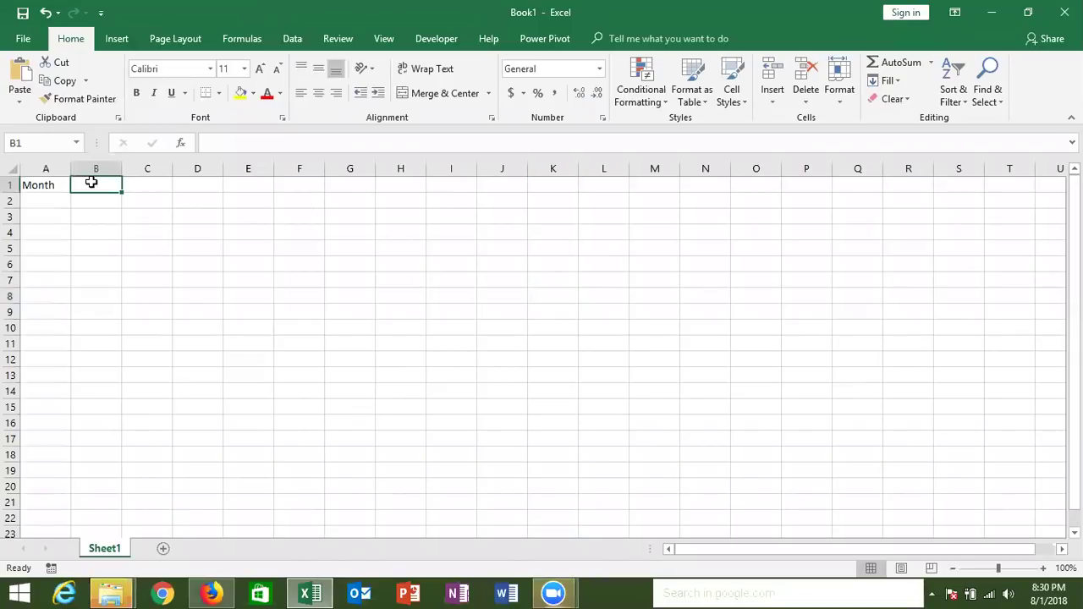
pyautogui.write('Sales')
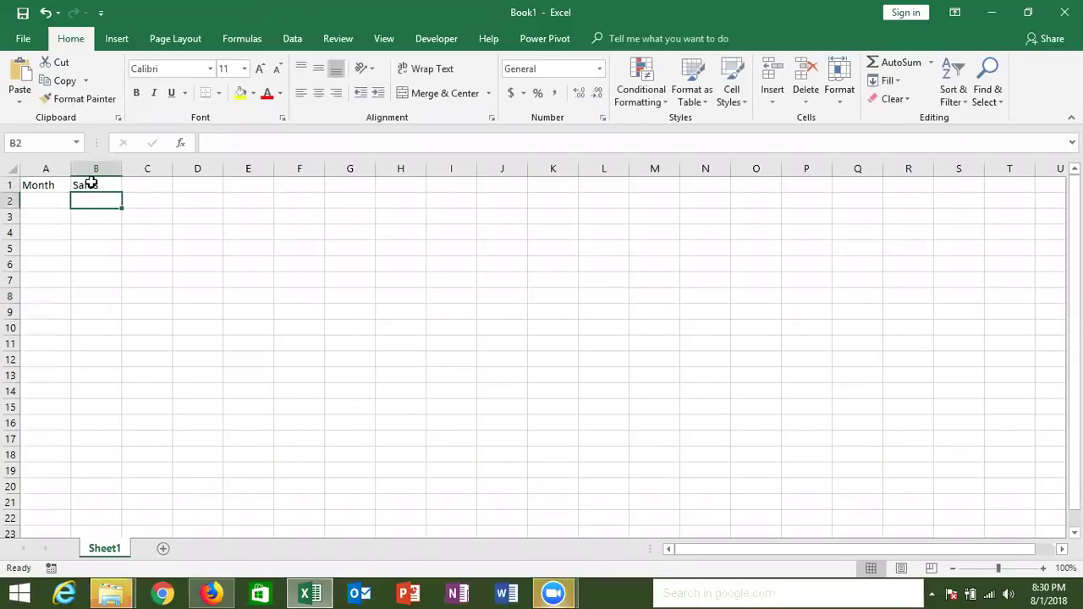
pyautogui.press('Left')
pyautogui.write('JA')
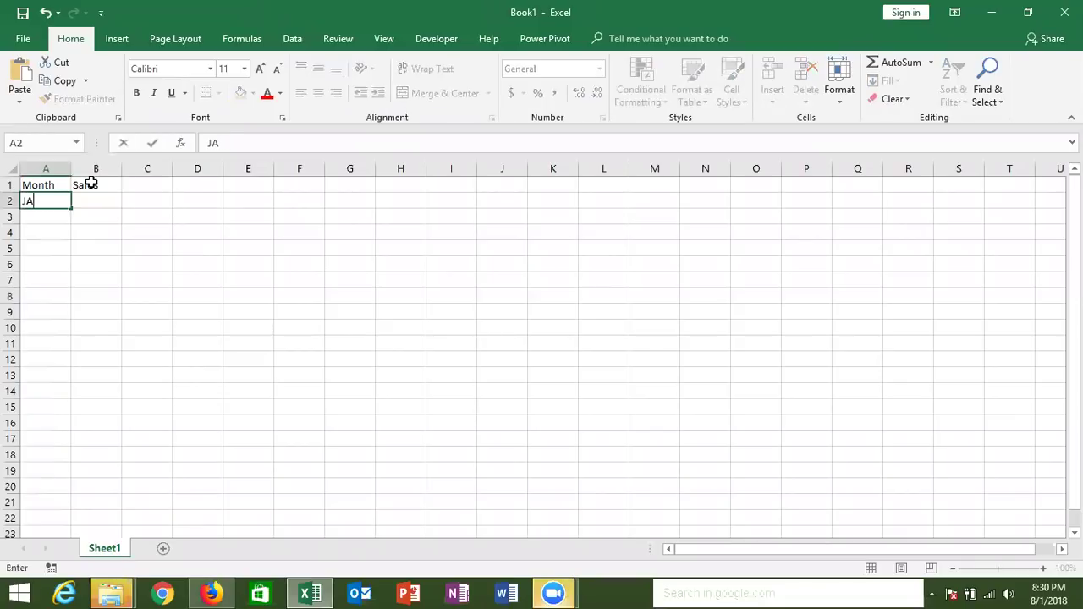
pyautogui.write('N')
pyautogui.press('Return')
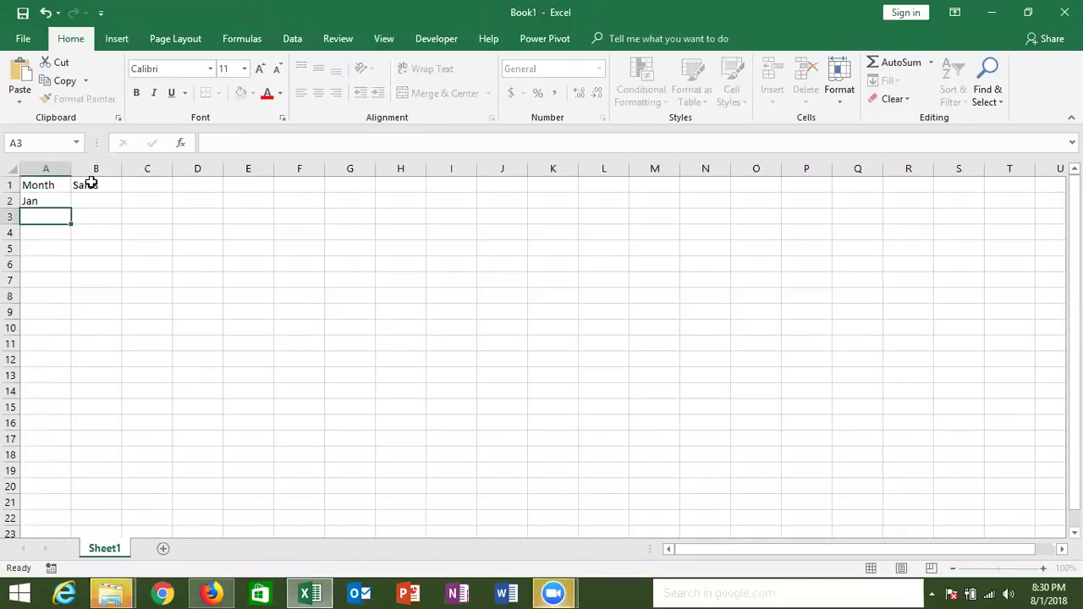
pyautogui.click(64, 205)
pyautogui.moveTo(69, 208); pyautogui.dragTo(73, 414)
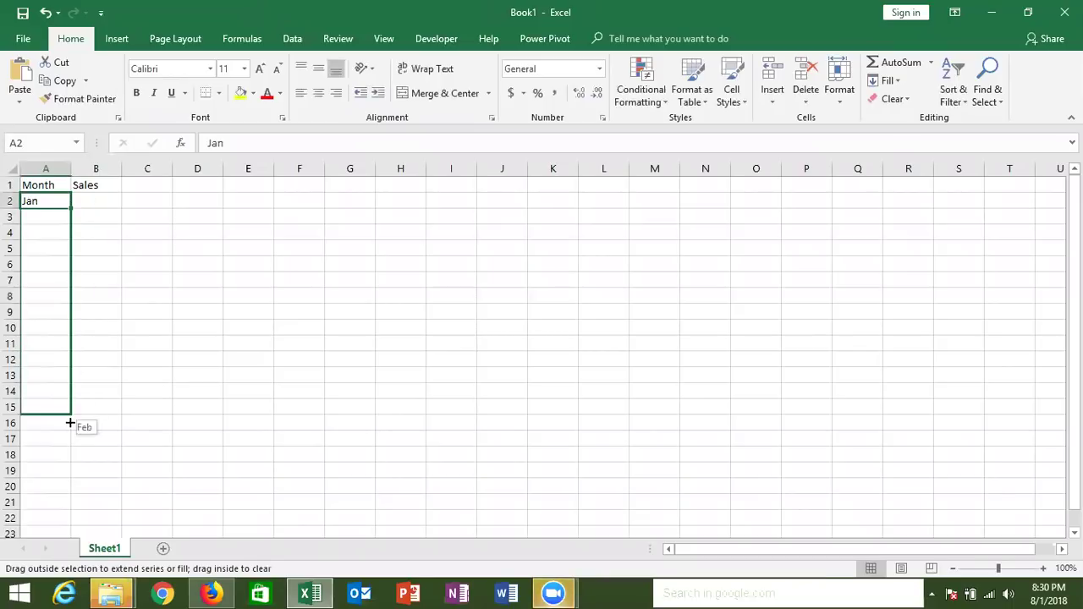
# - Fill column B down to December with =RANDBETWEEN(10,90) sales figures
pyautogui.click(90, 206)
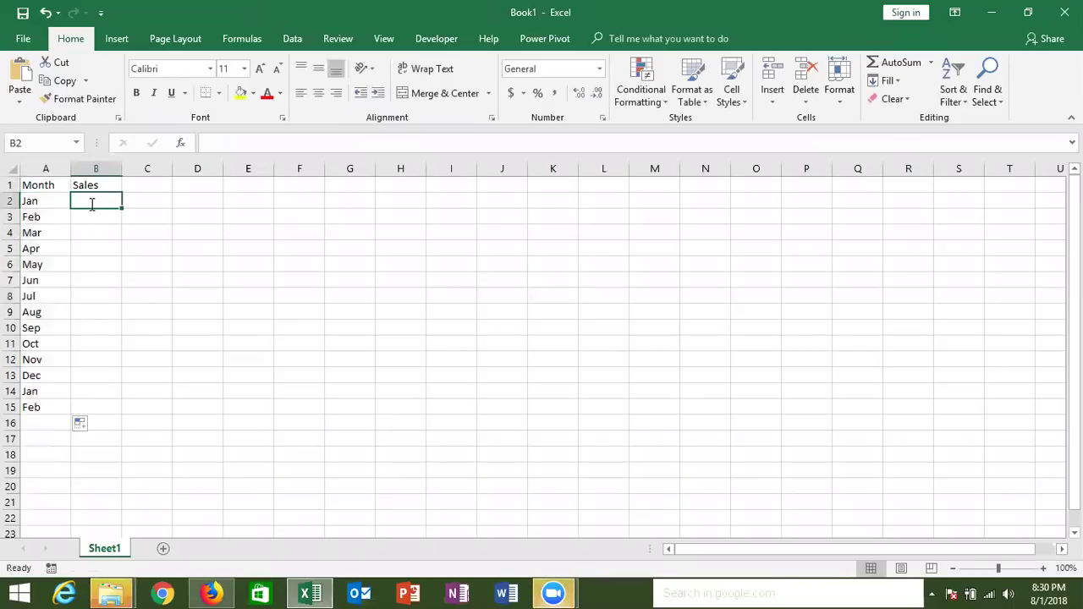
pyautogui.write('=ra')
pyautogui.press('Down')
pyautogui.press('Tab')
pyautogui.write('10')
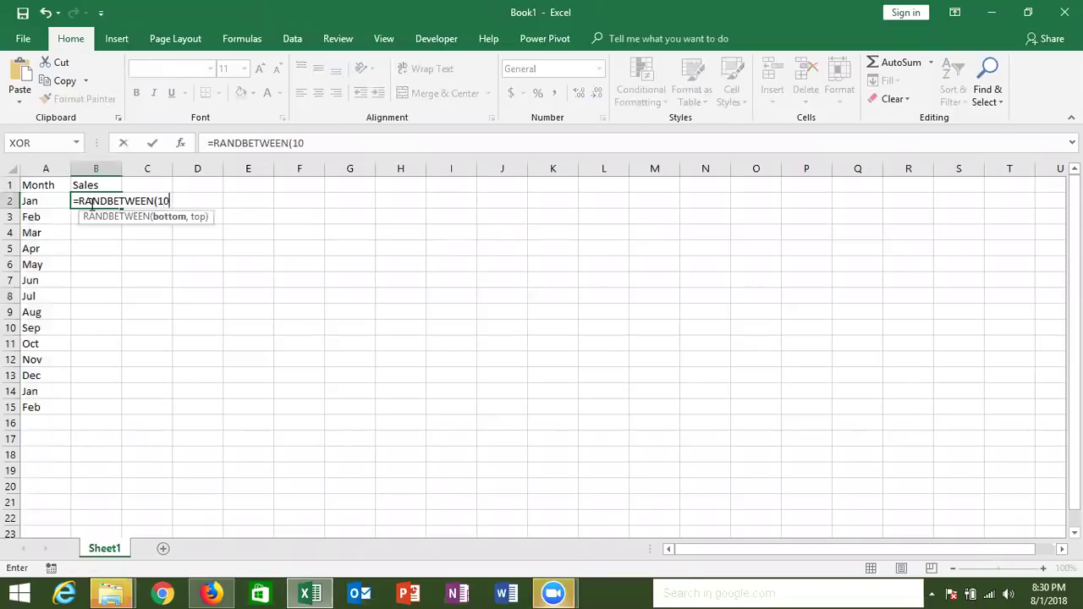
pyautogui.write(',90')
pyautogui.hotkey('ctrl', 'Return')
pyautogui.hotkey('shift', 'Down')
pyautogui.hotkey('shift', 'Down')
pyautogui.hotkey('shift', 'Down')
pyautogui.hotkey('shift', 'Down')
pyautogui.hotkey('shift', 'Down')
pyautogui.hotkey('shift', 'Down')
pyautogui.hotkey('shift', 'Down')
pyautogui.hotkey('shift', 'Down')
pyautogui.hotkey('shift', 'Down')
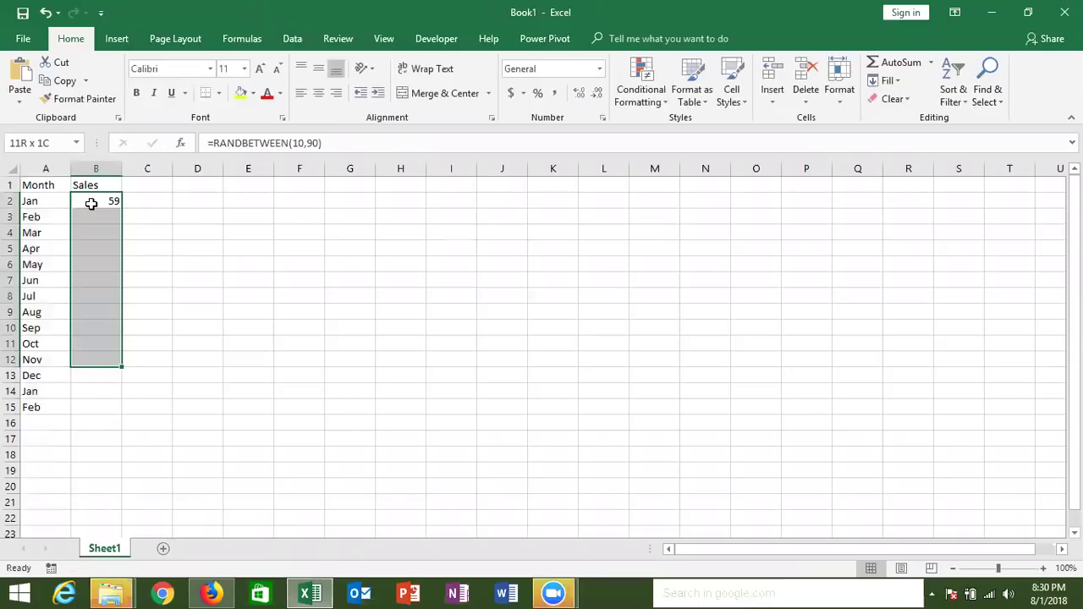
# - Paste the Month and Sales table as fixed values and clear the extra Jan and Feb entries
pyautogui.hotkey('shift', 'Down')
pyautogui.hotkey('ctrl', 'd')
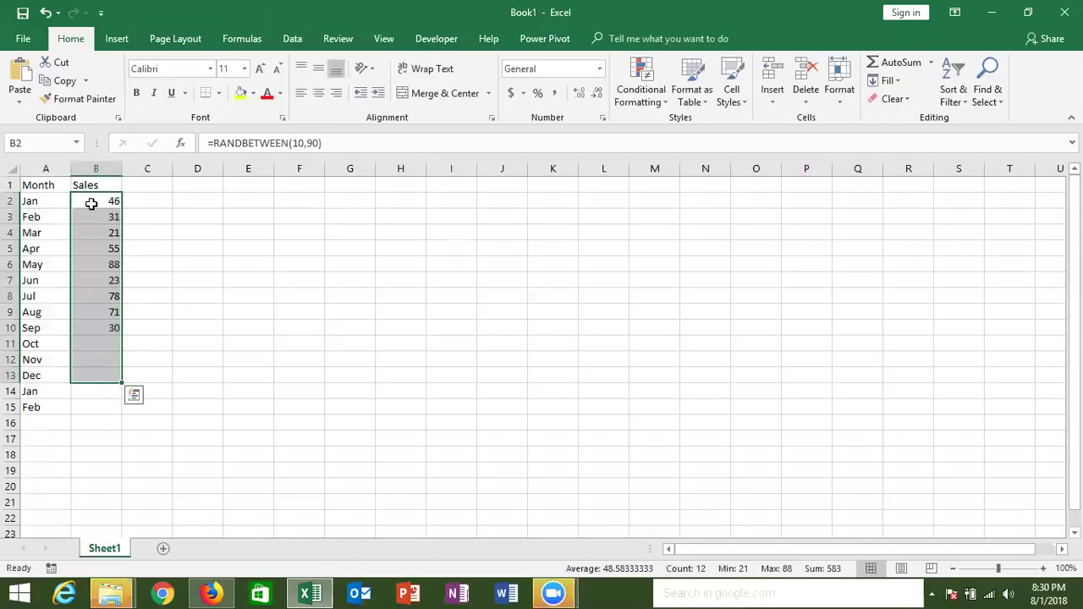
pyautogui.press('Left')
pyautogui.press('Up')
pyautogui.hotkey('shift', 'Right')
pyautogui.hotkey('shift', 'Down')
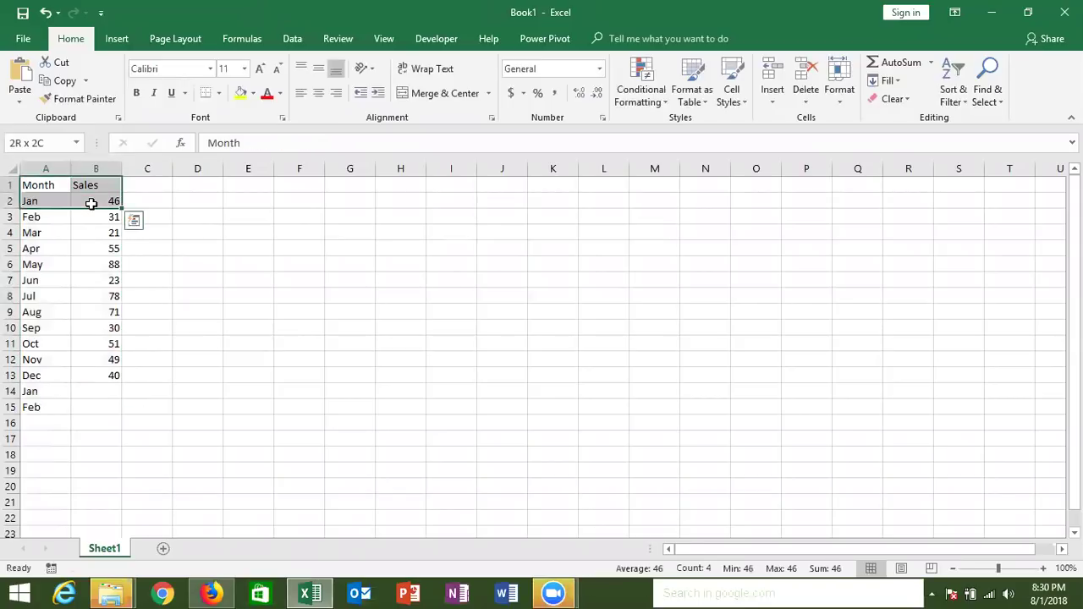
pyautogui.hotkey('shift', 'Down')
pyautogui.hotkey('shift', 'Down')
pyautogui.hotkey('shift', 'Down')
pyautogui.hotkey('ctrl', 'c')
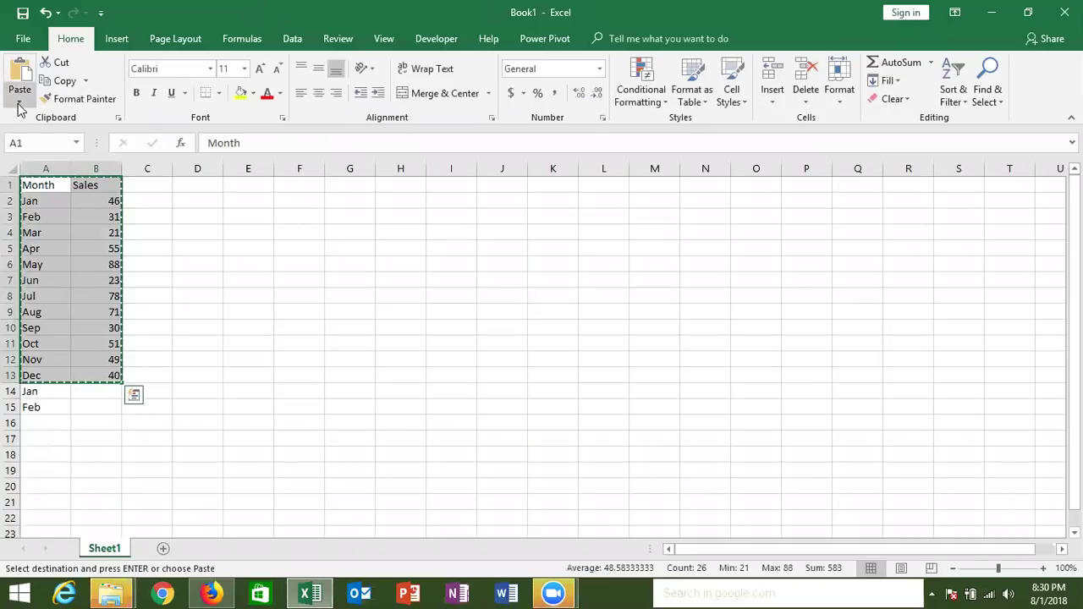
pyautogui.click(20, 102)
pyautogui.click(18, 204)
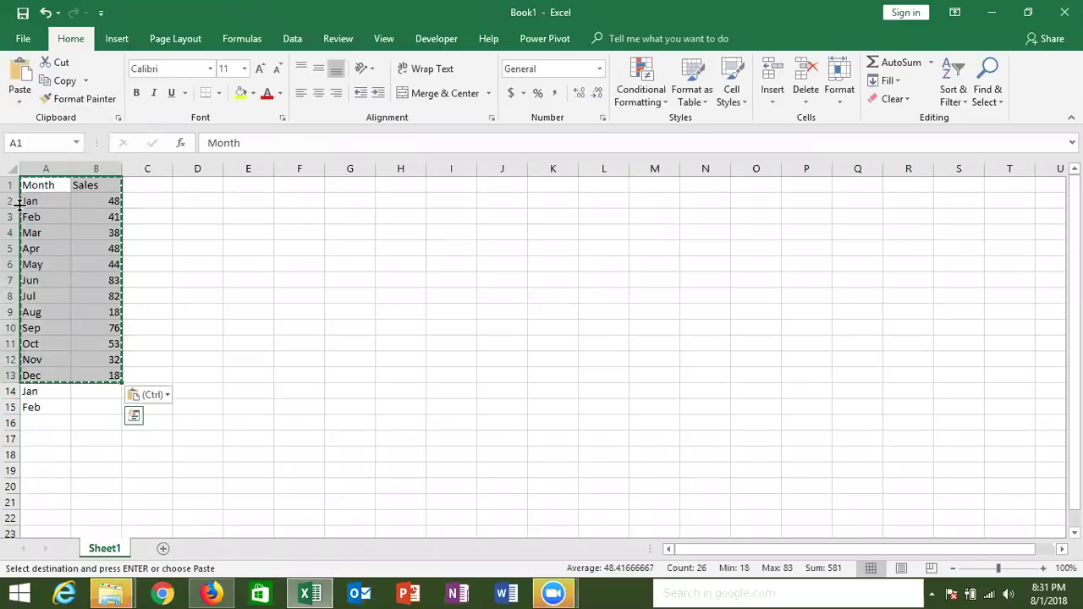
pyautogui.press('Escape')
pyautogui.moveTo(25, 385); pyautogui.dragTo(26, 406)
pyautogui.press('Delete')
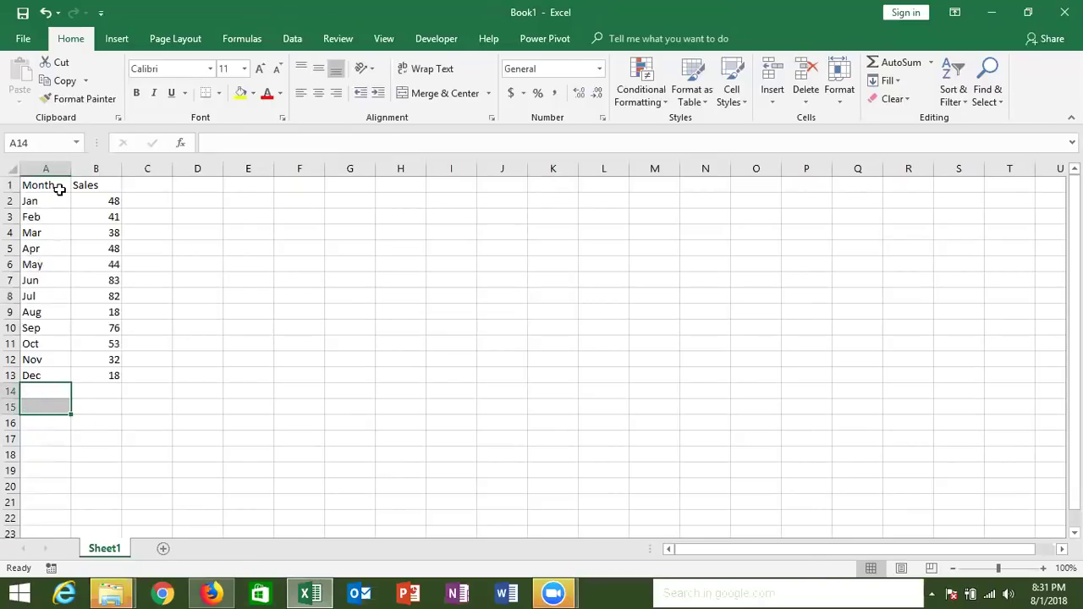
pyautogui.moveTo(59, 190); pyautogui.dragTo(102, 371)
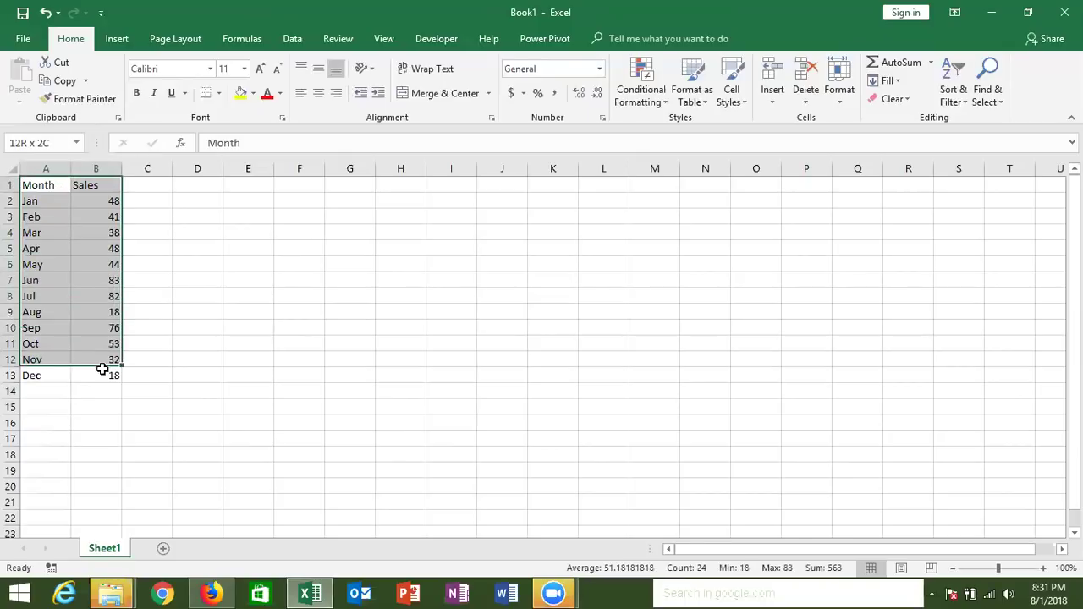
# - Insert a clustered column chart of the sales and colour the Jun column orange
pyautogui.click(117, 38)
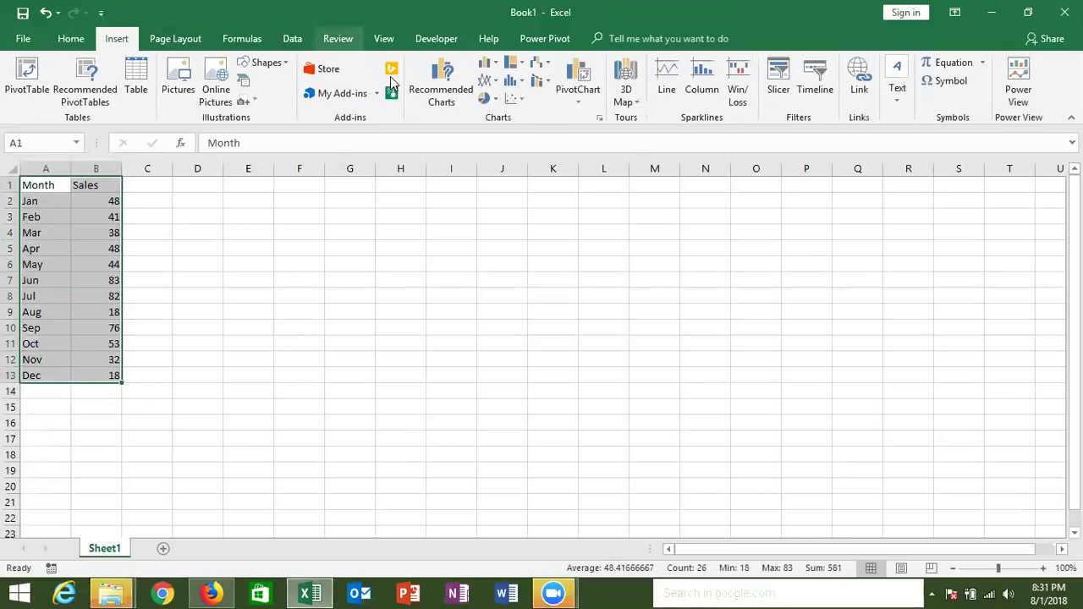
pyautogui.click(489, 64)
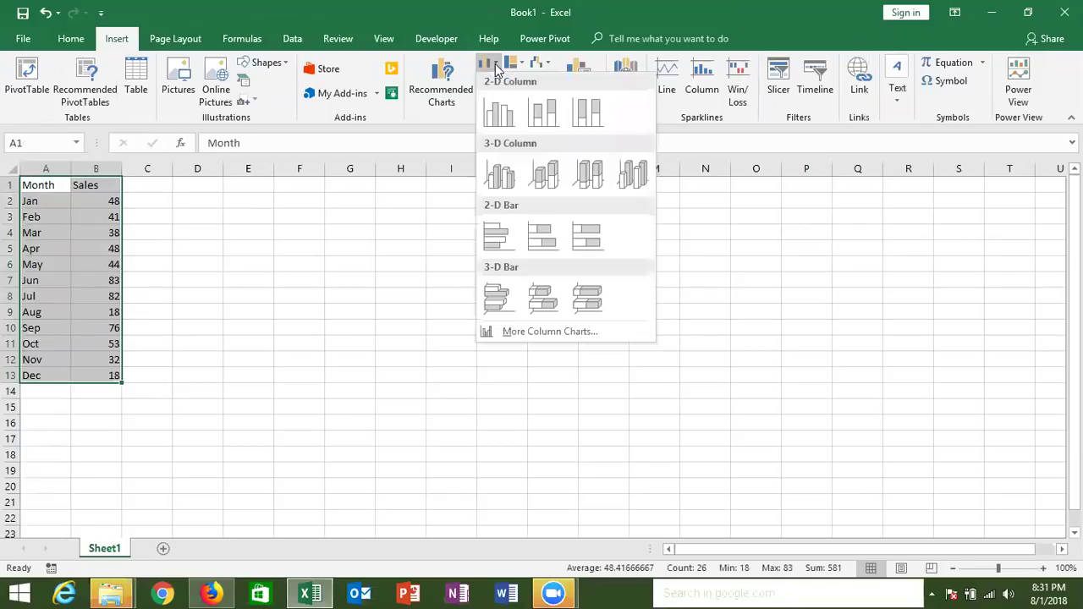
pyautogui.click(508, 120)
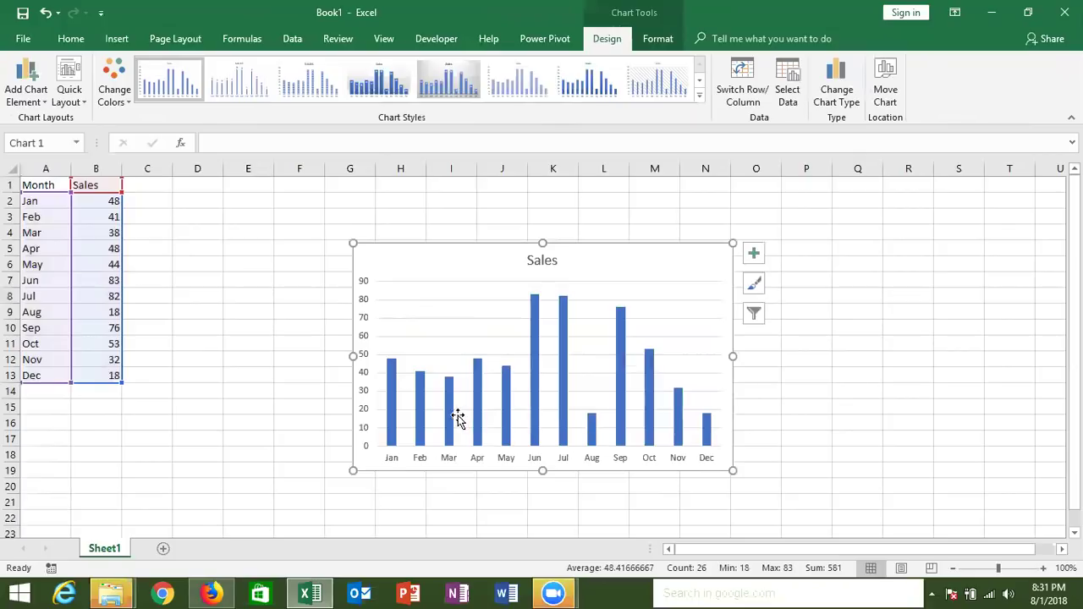
pyautogui.moveTo(388, 425)
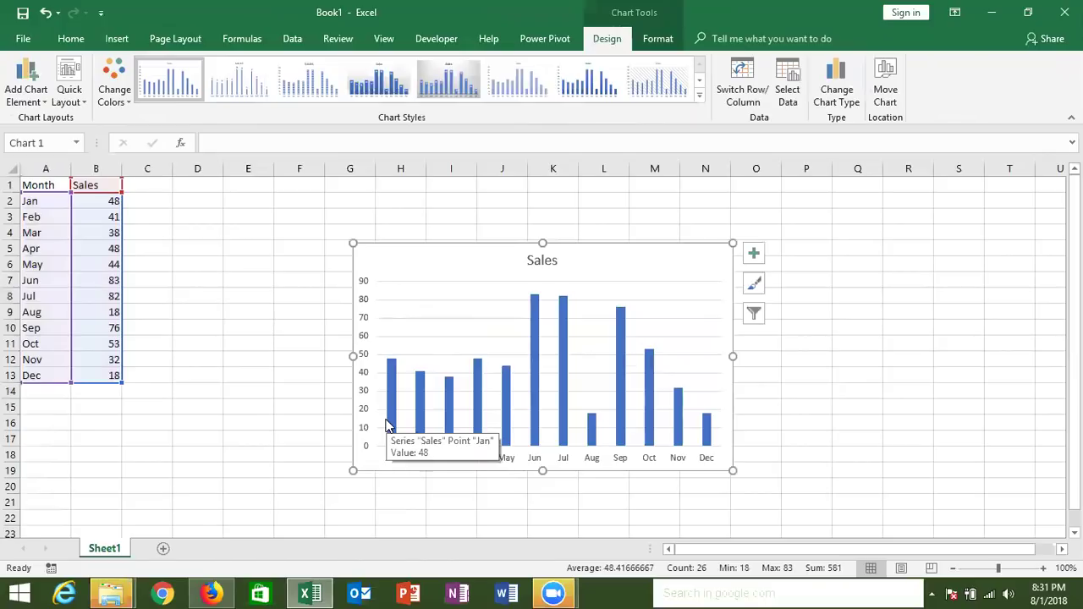
pyautogui.click(452, 419)
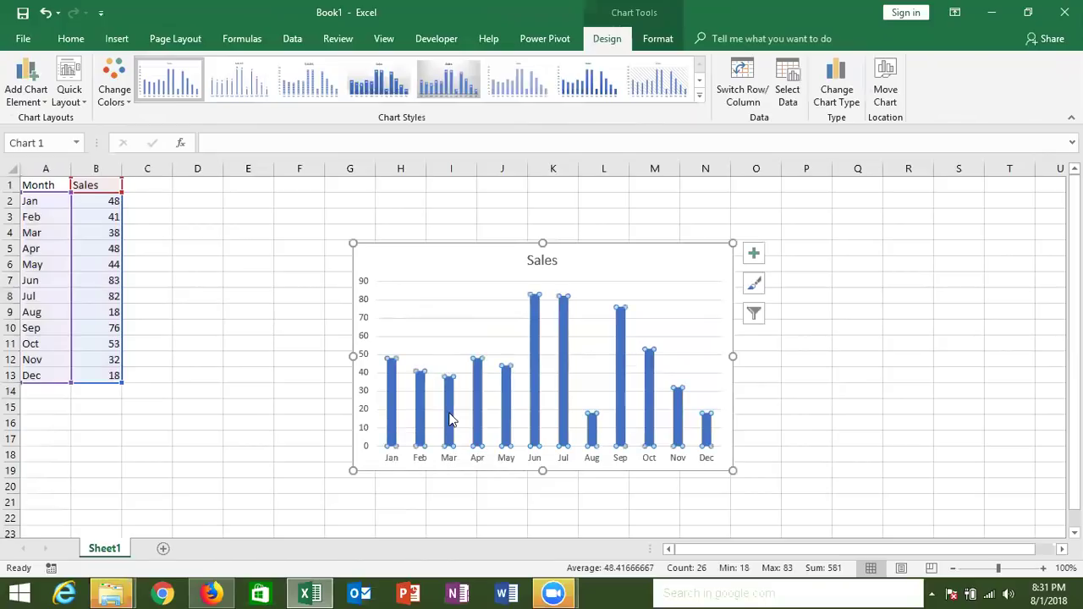
pyautogui.click(452, 419)
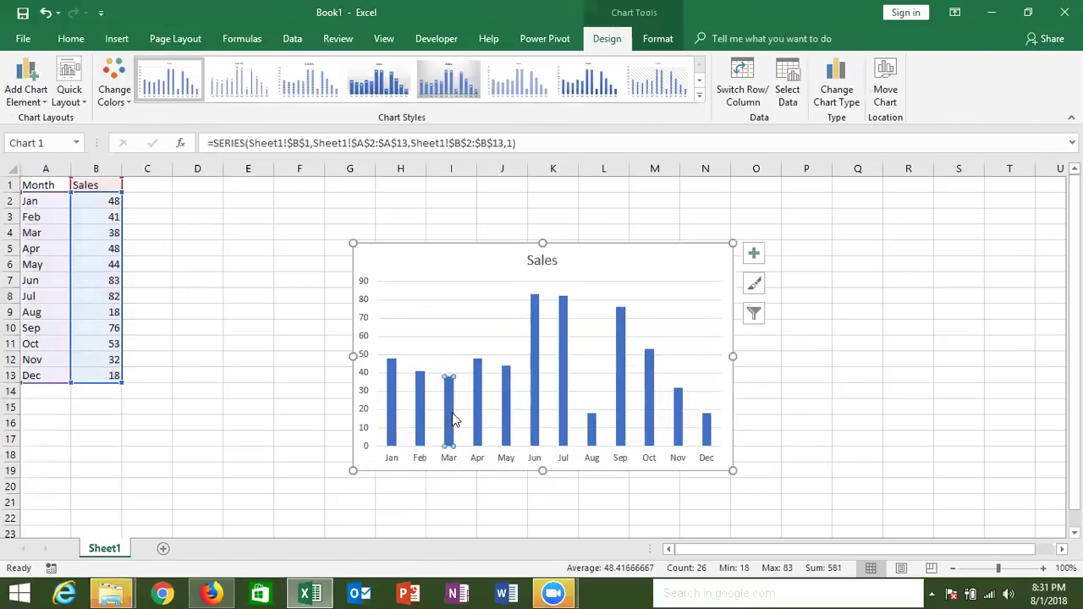
pyautogui.click(539, 320)
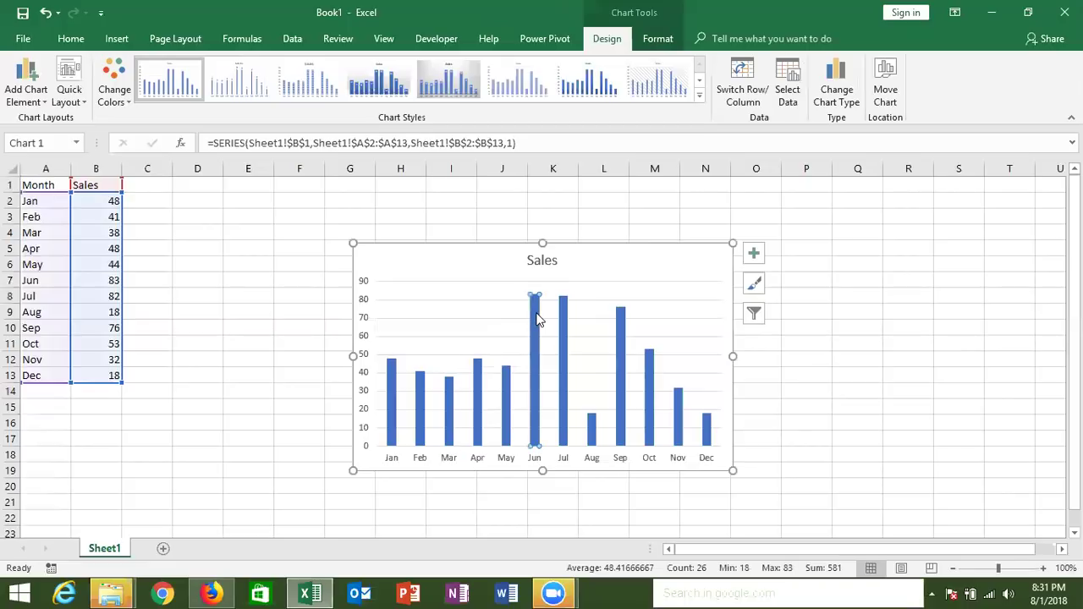
pyautogui.click(70, 39)
pyautogui.click(240, 94)
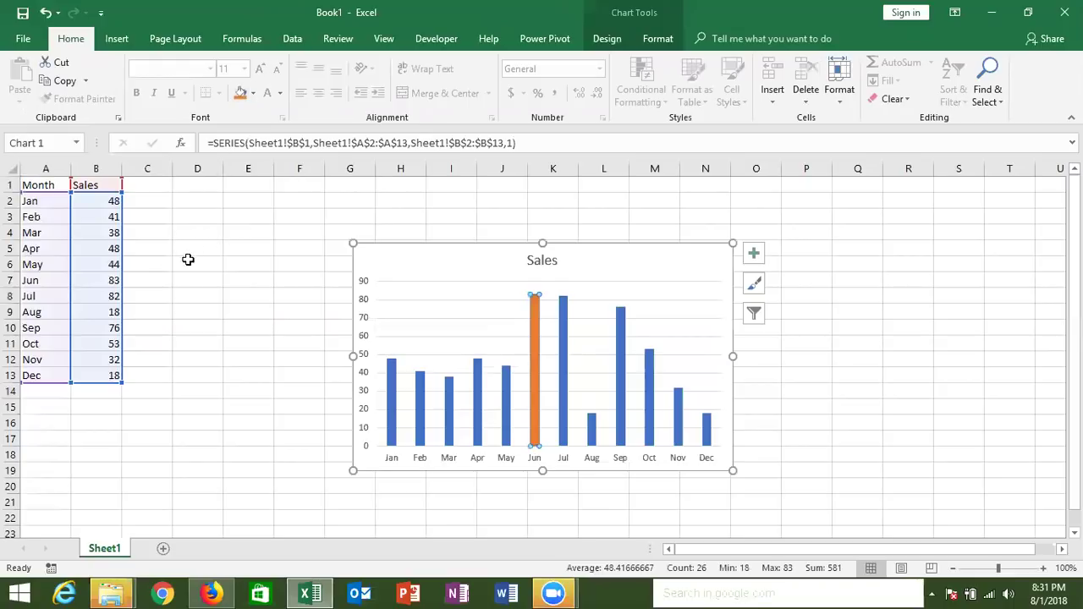
# - Change June's sales in B7 to 50 and delete the chart
pyautogui.click(111, 280)
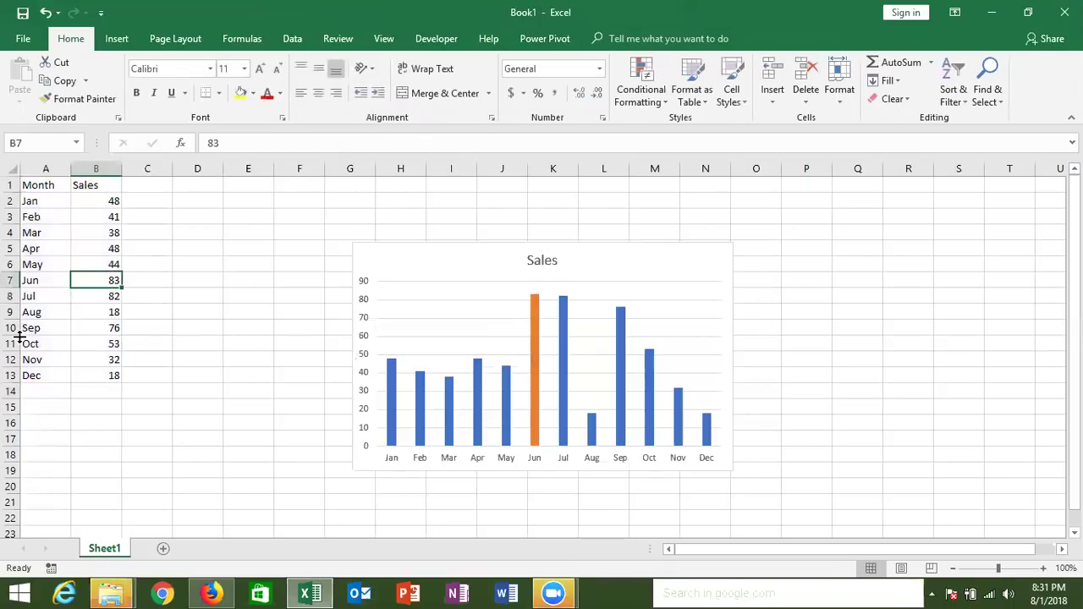
pyautogui.write('50')
pyautogui.press('Return')
pyautogui.press('Up')
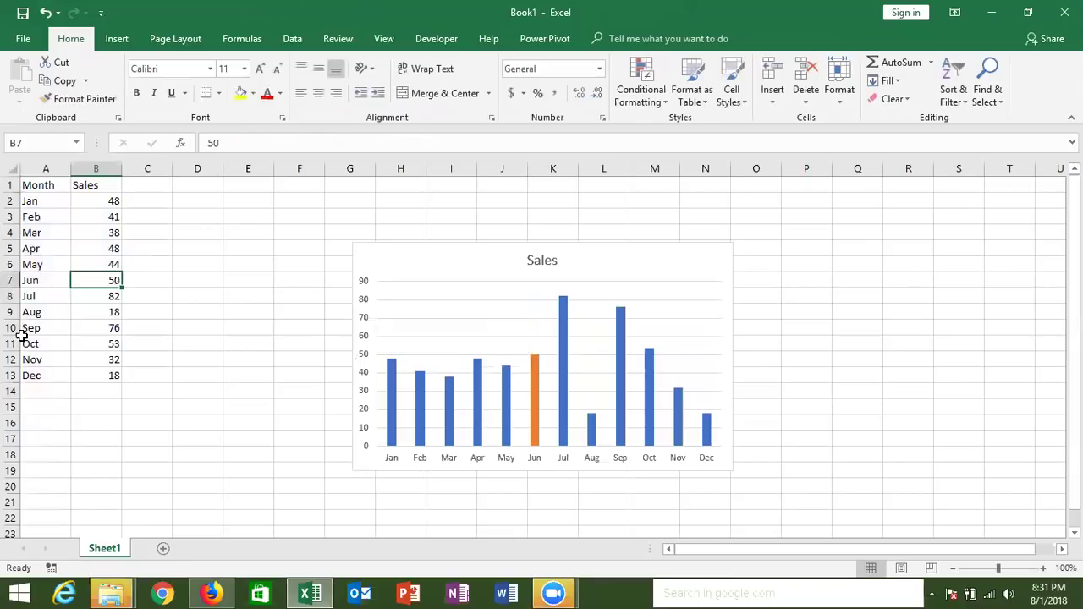
pyautogui.click(509, 274)
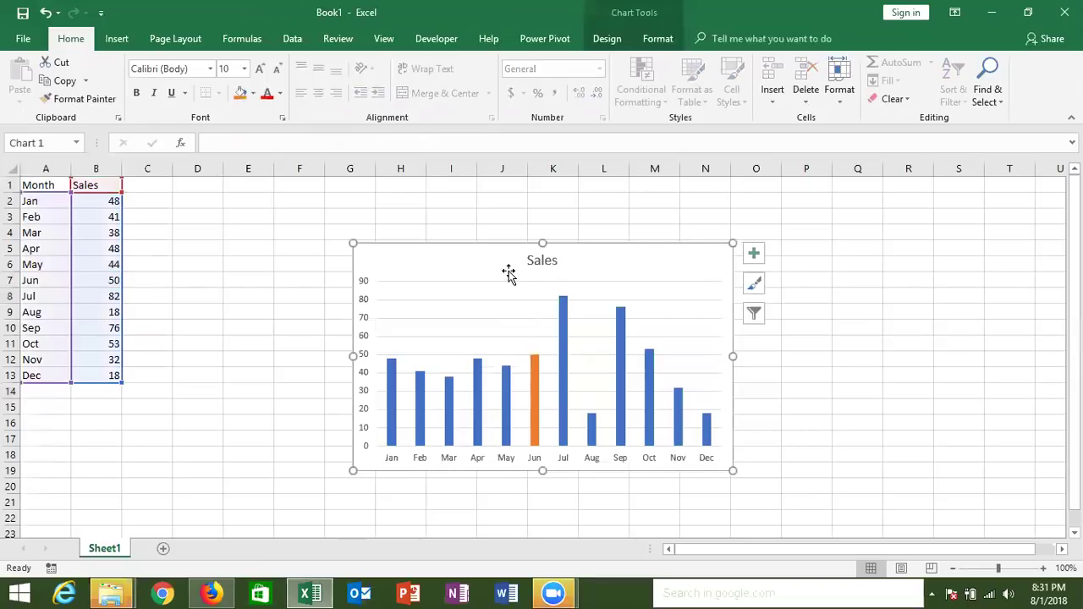
pyautogui.press('Delete')
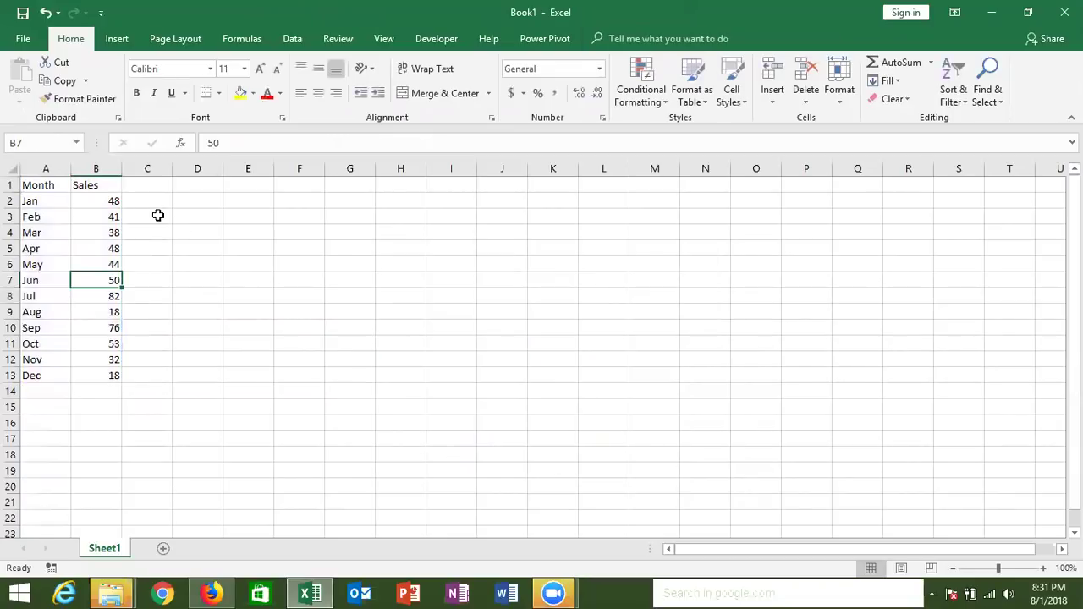
# - Add range headers 0-20, 21 to 60 and 60 to 100 in C1:E1
pyautogui.click(146, 188)
pyautogui.write('<')
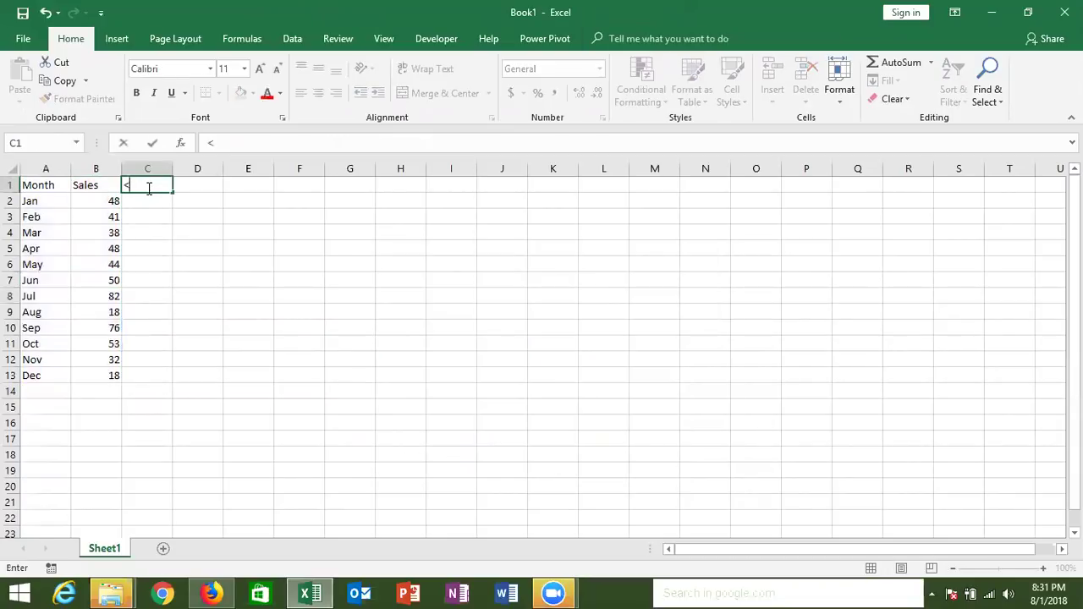
pyautogui.press('BackSpace')
pyautogui.write('0-20')
pyautogui.press('Tab')
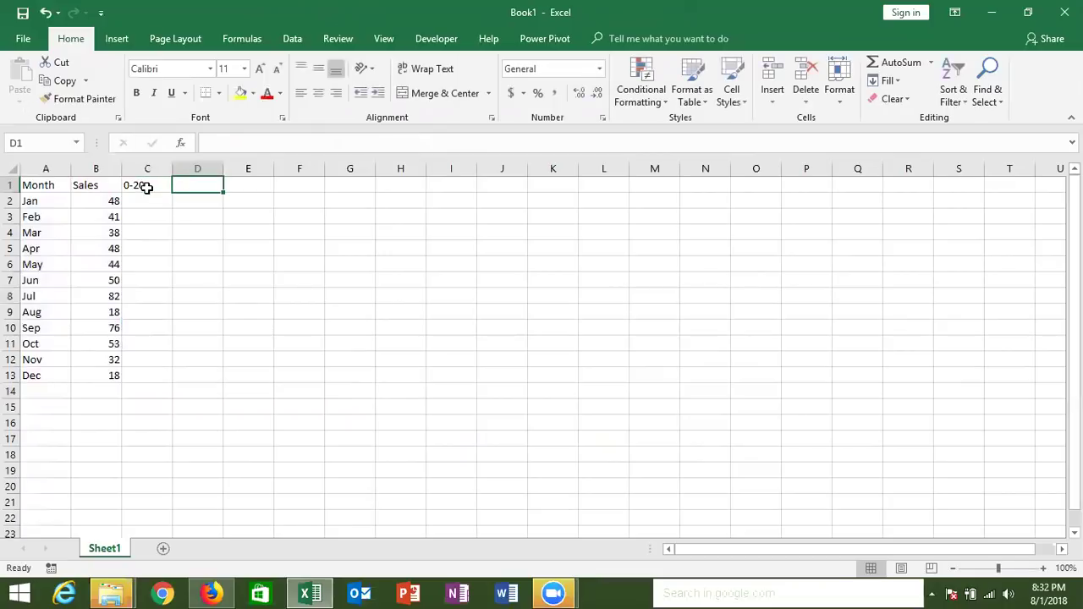
pyautogui.write('21 to')
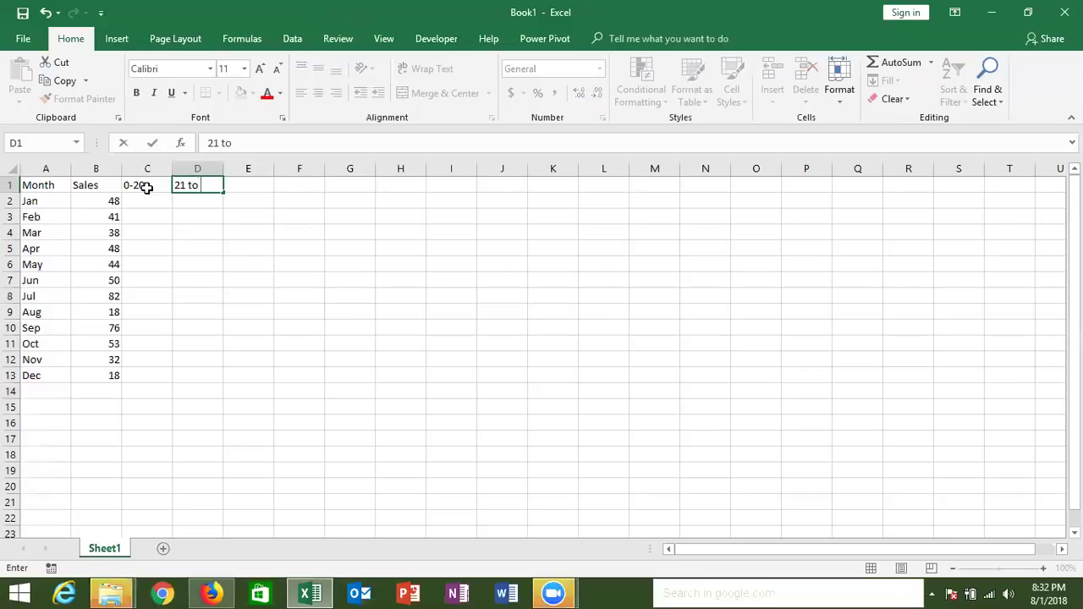
pyautogui.write(' 40')
pyautogui.press('BackSpace')
pyautogui.press('BackSpace')
pyautogui.write('60')
pyautogui.press('Tab')
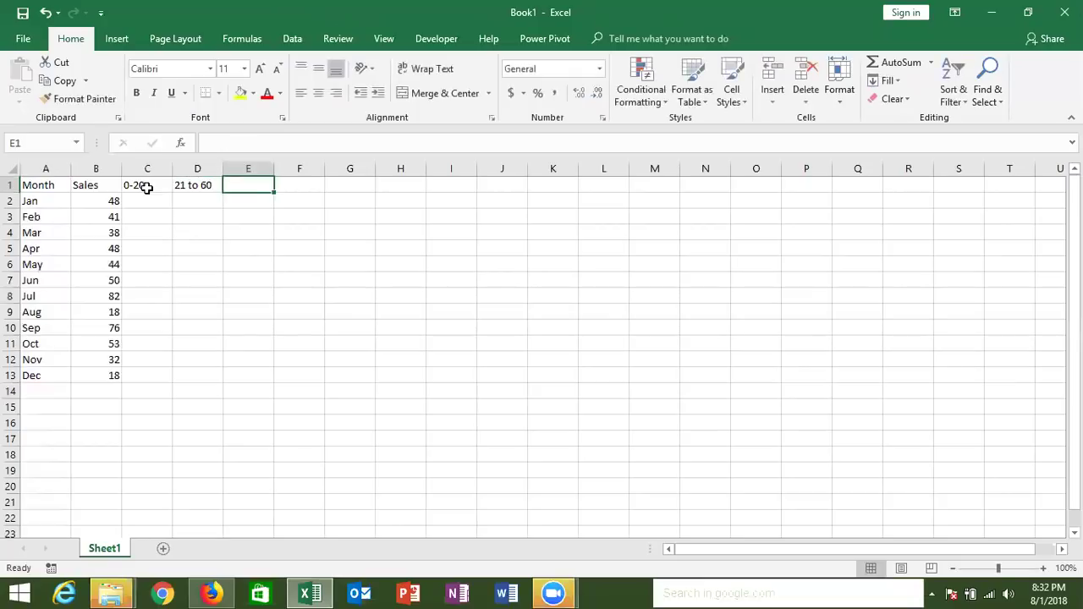
pyautogui.write('60 to 100')
pyautogui.press('Return')
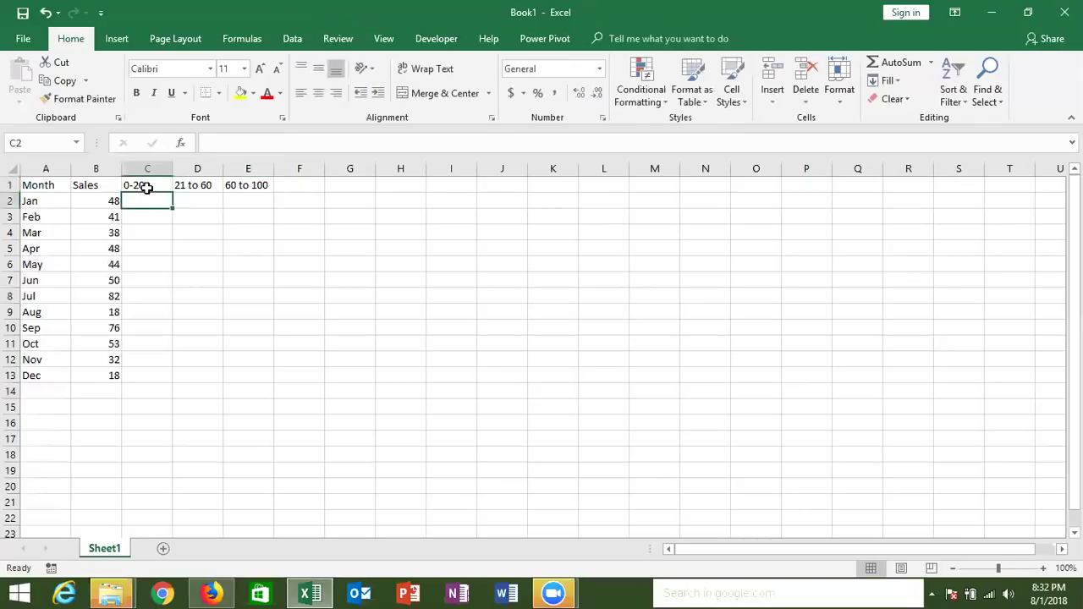
# - Enter =IF(B2<=20,B2,"") in C2 and fill it down to C13
pyautogui.write('=')
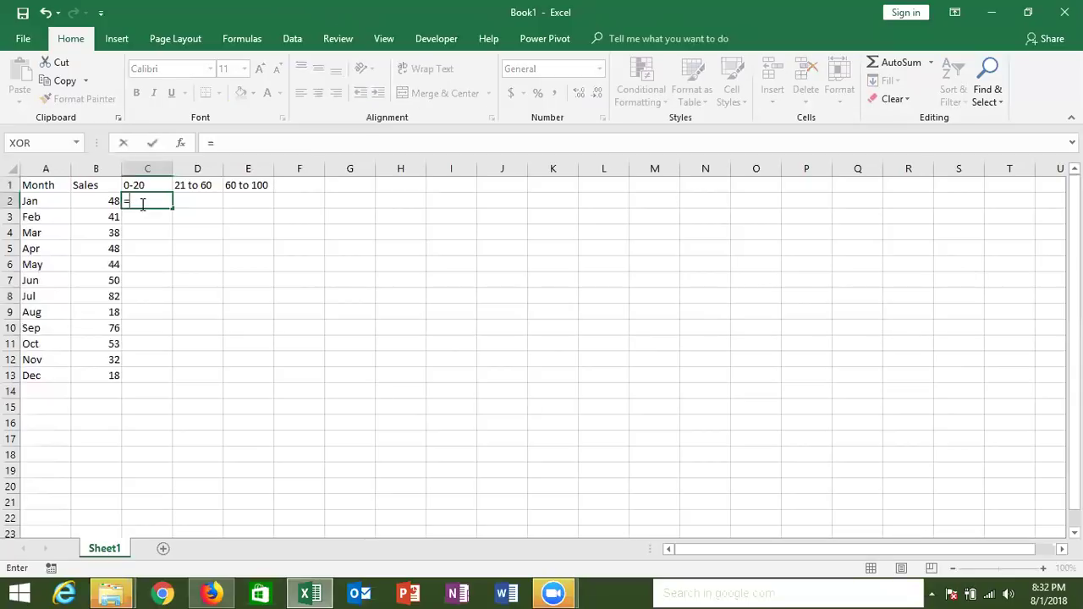
pyautogui.write('if(')
pyautogui.click(108, 200)
pyautogui.write('<=')
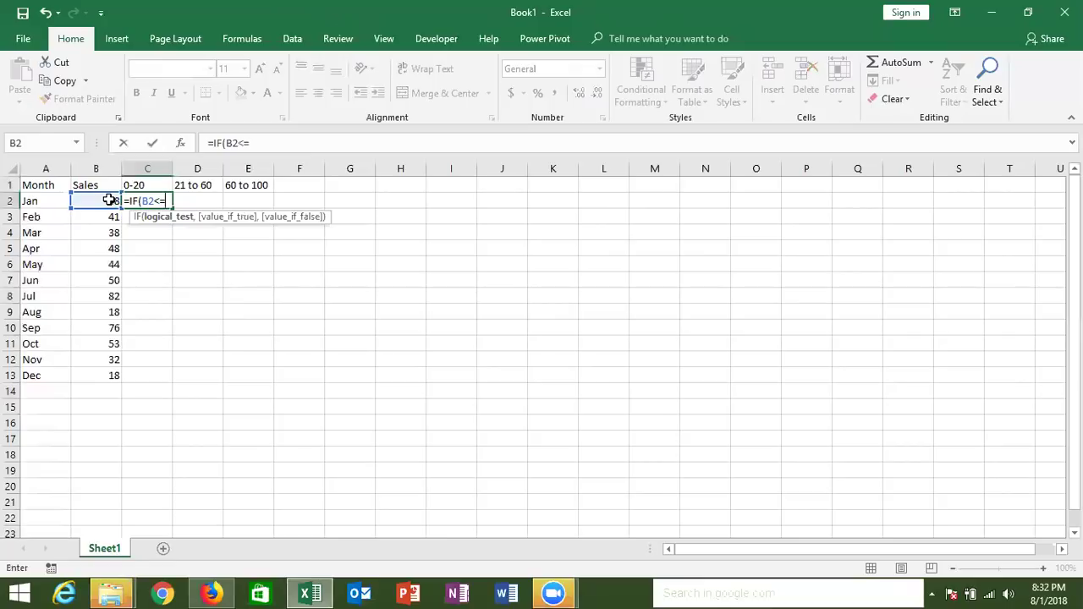
pyautogui.write('20,')
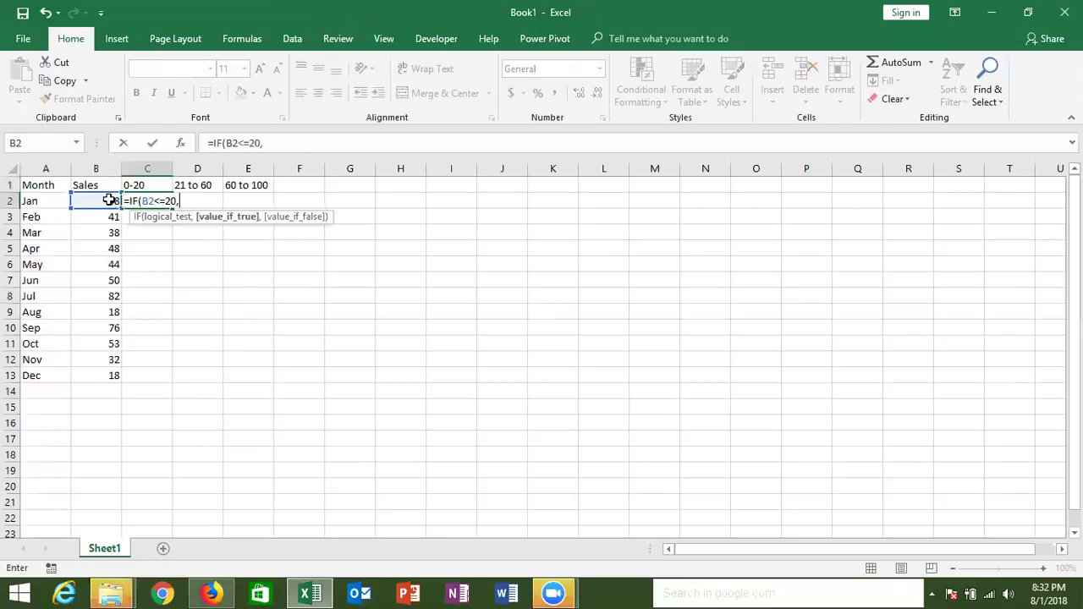
pyautogui.click(107, 199)
pyautogui.write(',')
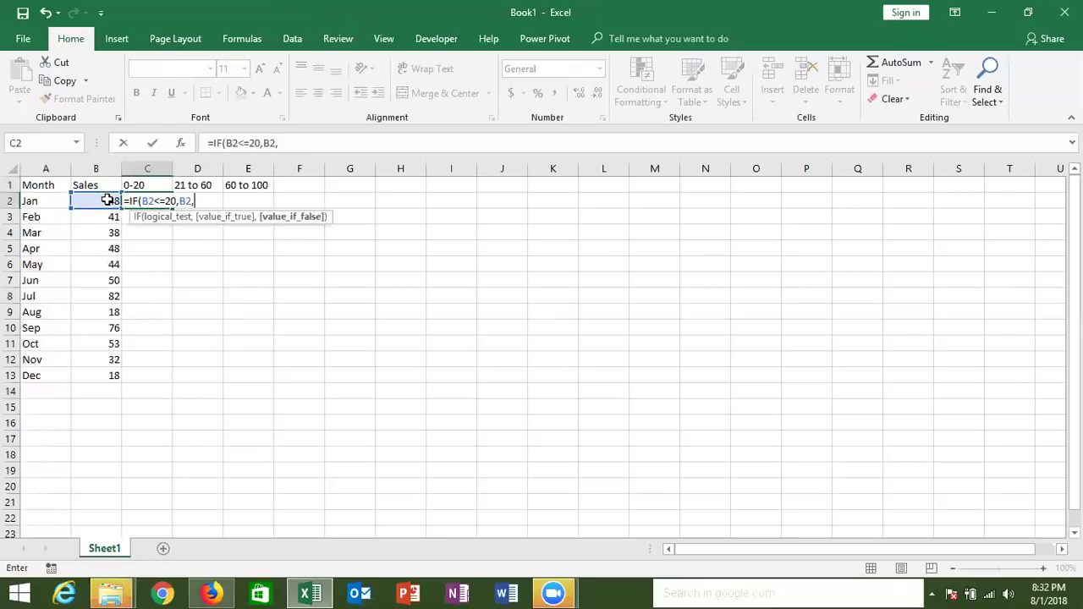
pyautogui.write('"')
pyautogui.press('Return')
pyautogui.press('Up')
pyautogui.doubleClick(174, 209)
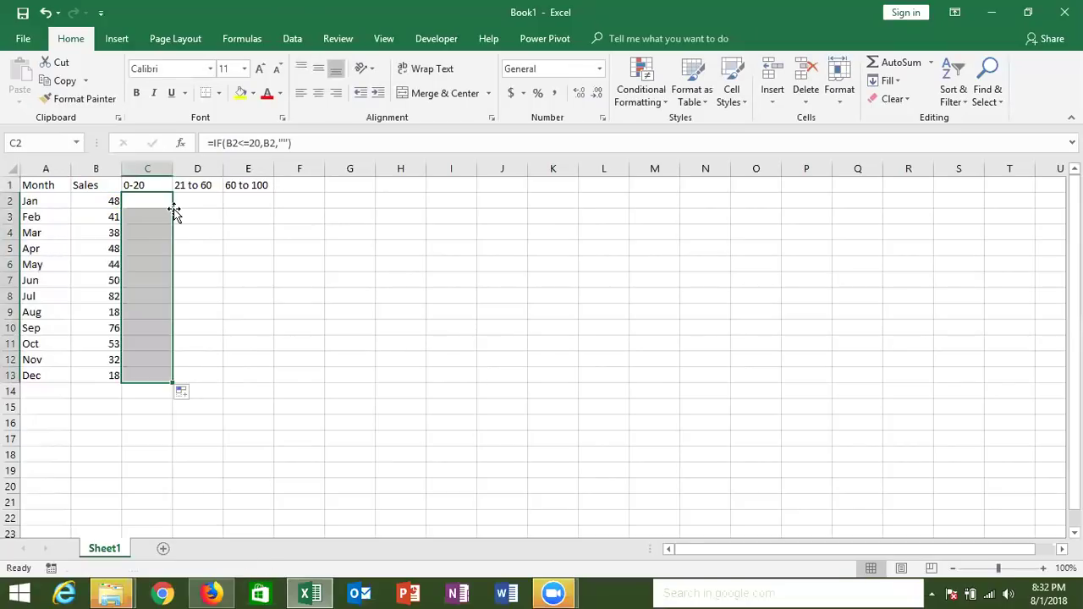
pyautogui.click(156, 204)
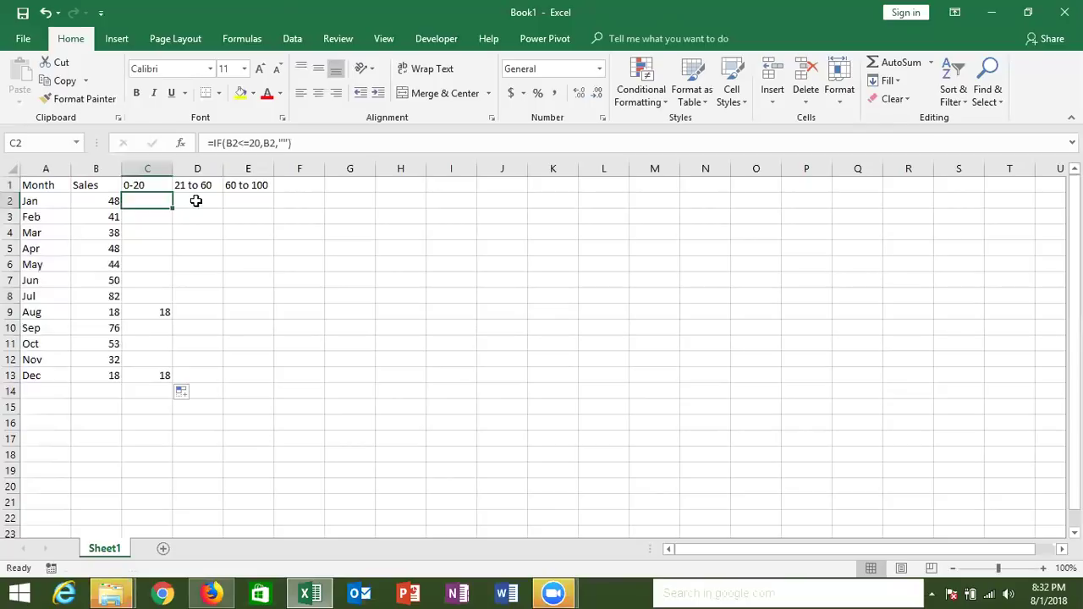
# - Enter =IF(AND(B2>20,B2<=60),B2,"") in D2, accepting Excel's suggested correction
pyautogui.click(195, 201)
pyautogui.write('=')
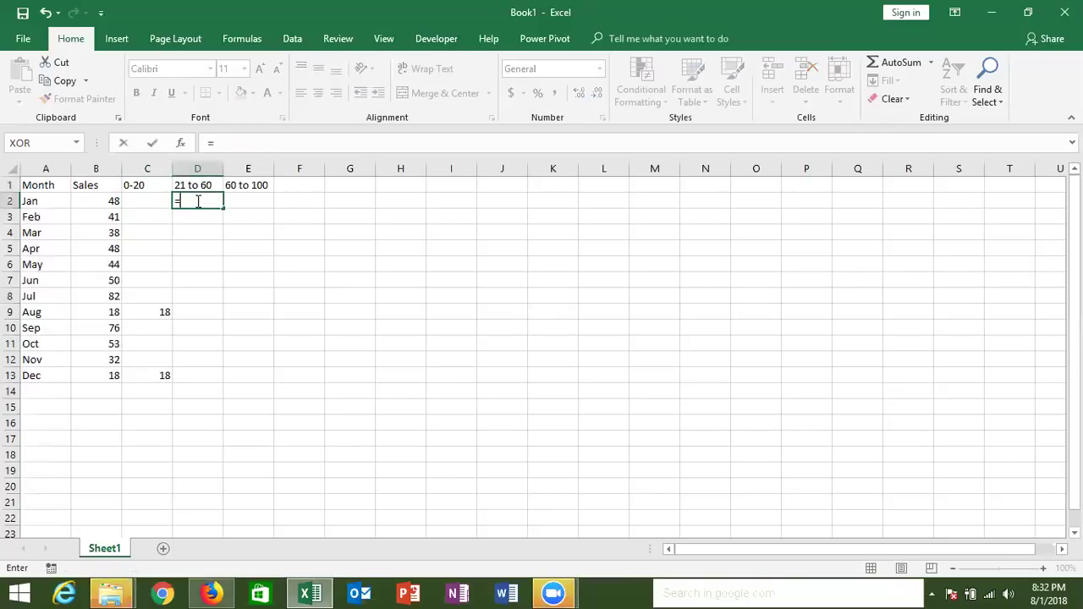
pyautogui.write('if(and(')
pyautogui.click(105, 200)
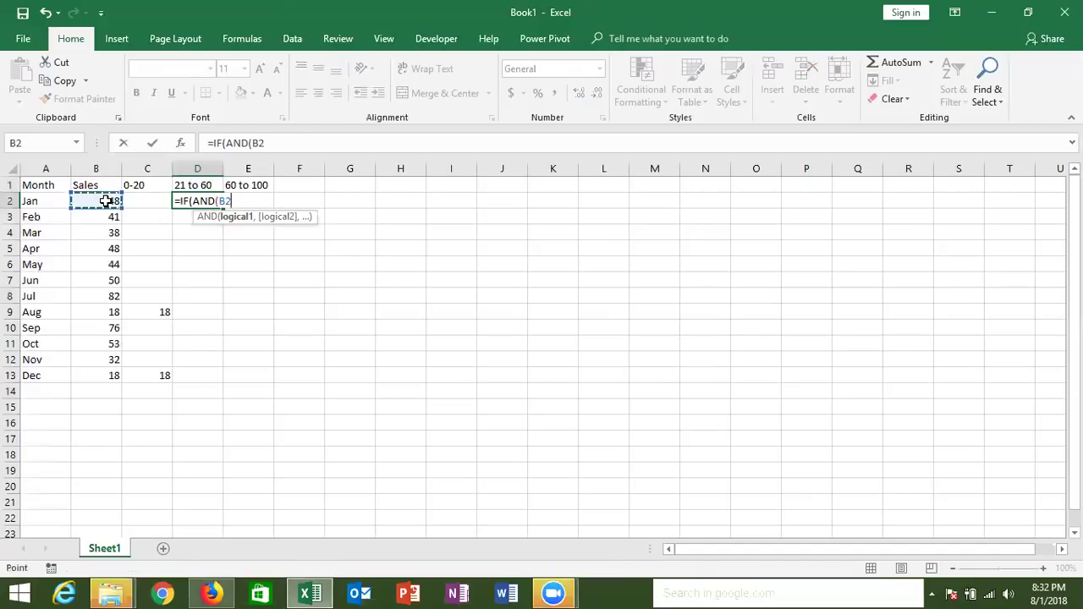
pyautogui.write('>=')
pyautogui.press('BackSpace')
pyautogui.write('20,')
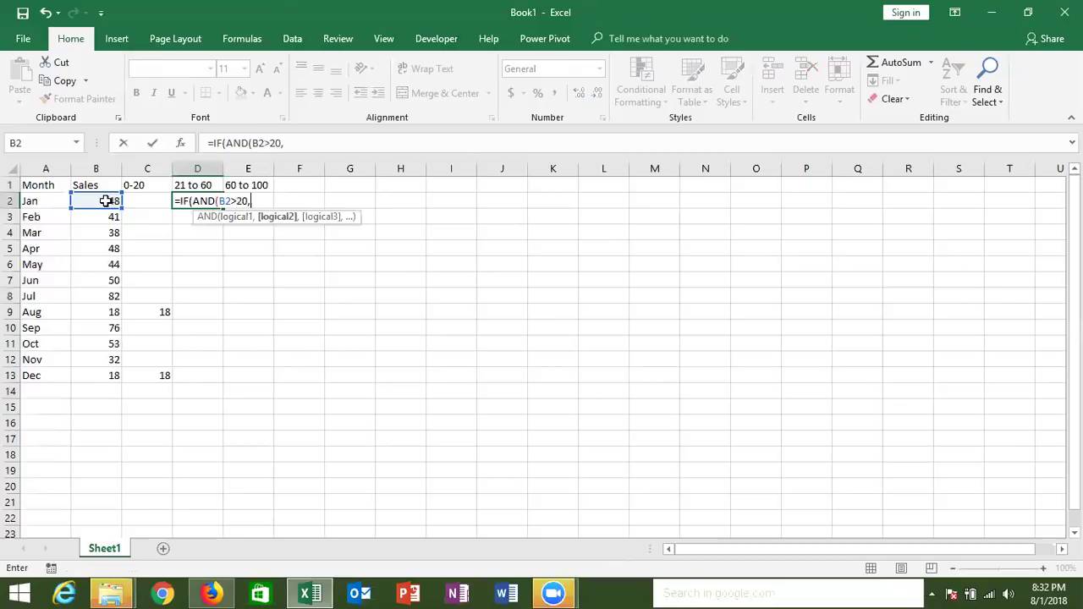
pyautogui.click(106, 201)
pyautogui.write('<=')
pyautogui.write('60)')
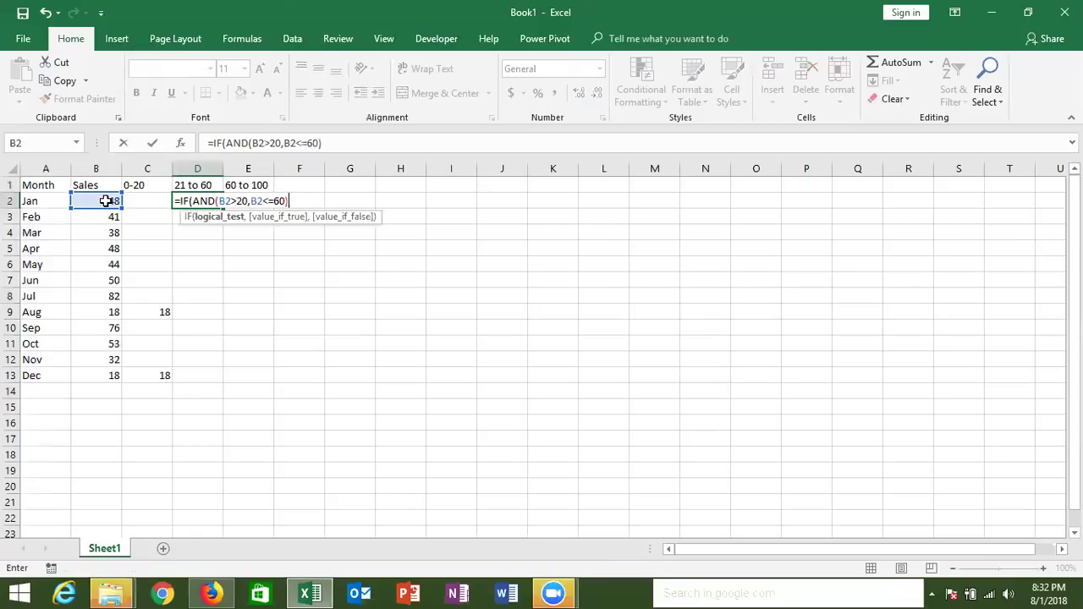
pyautogui.write(',')
pyautogui.click(105, 200)
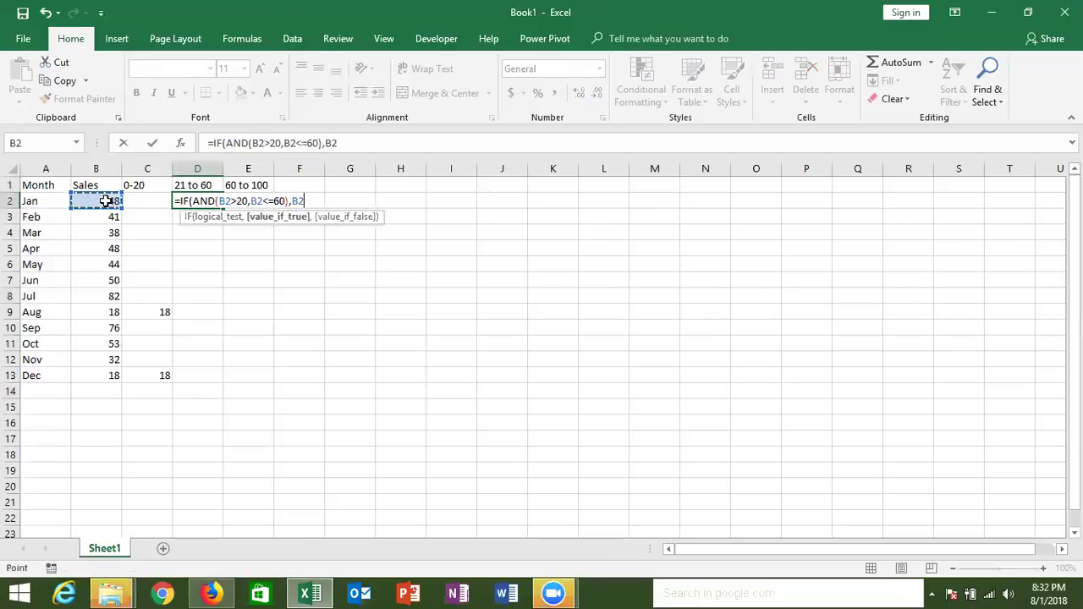
pyautogui.write(',"')
pyautogui.press('Return')
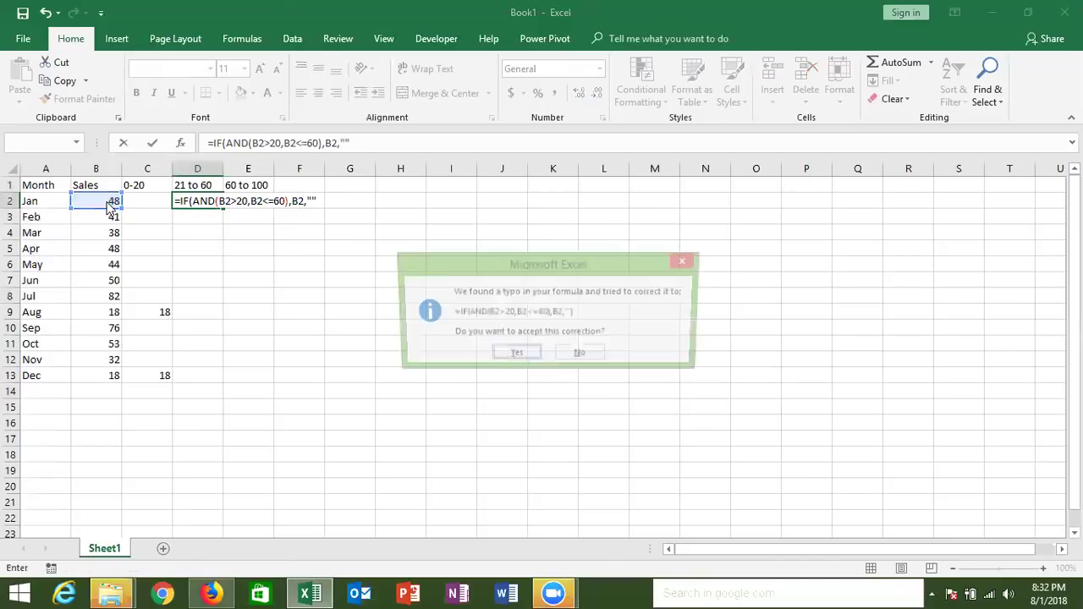
pyautogui.press('Return')
# - Fill the D2 formula down to D13
pyautogui.press('Up')
pyautogui.press('Right')
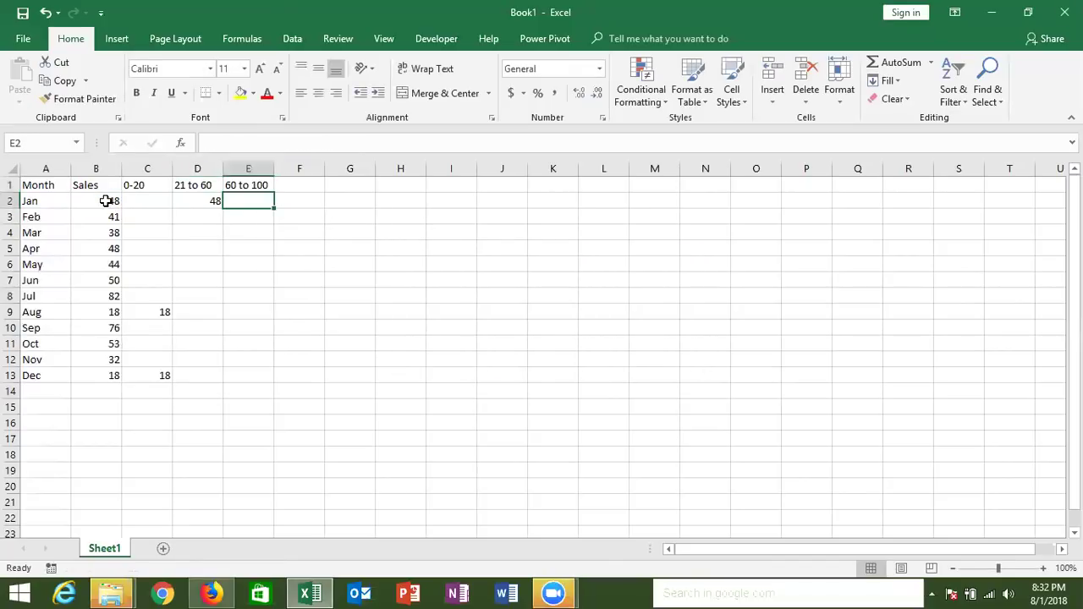
pyautogui.press('Left')
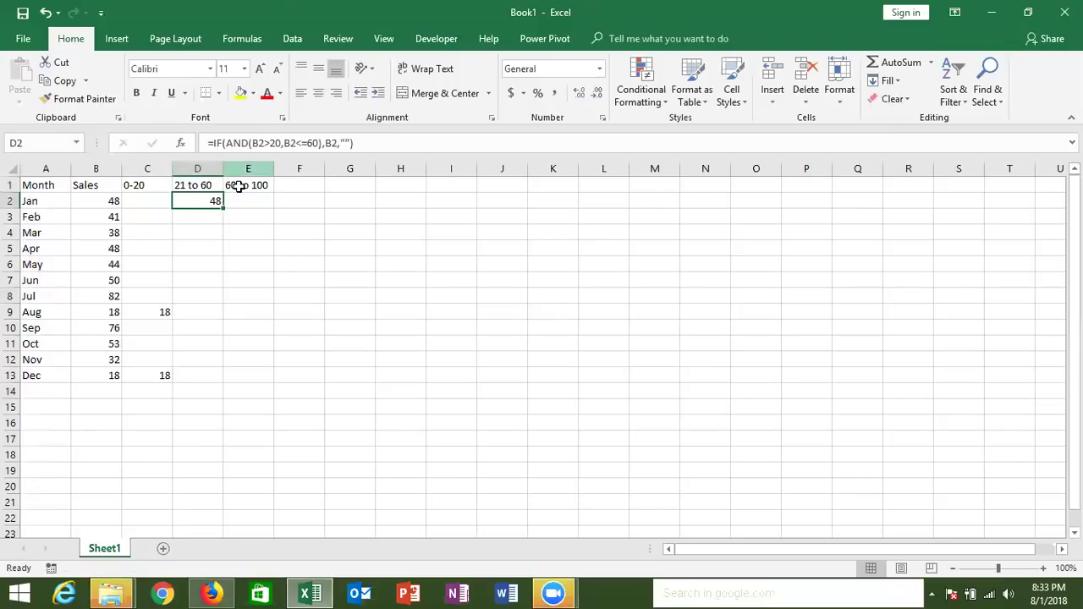
pyautogui.doubleClick(222, 208)
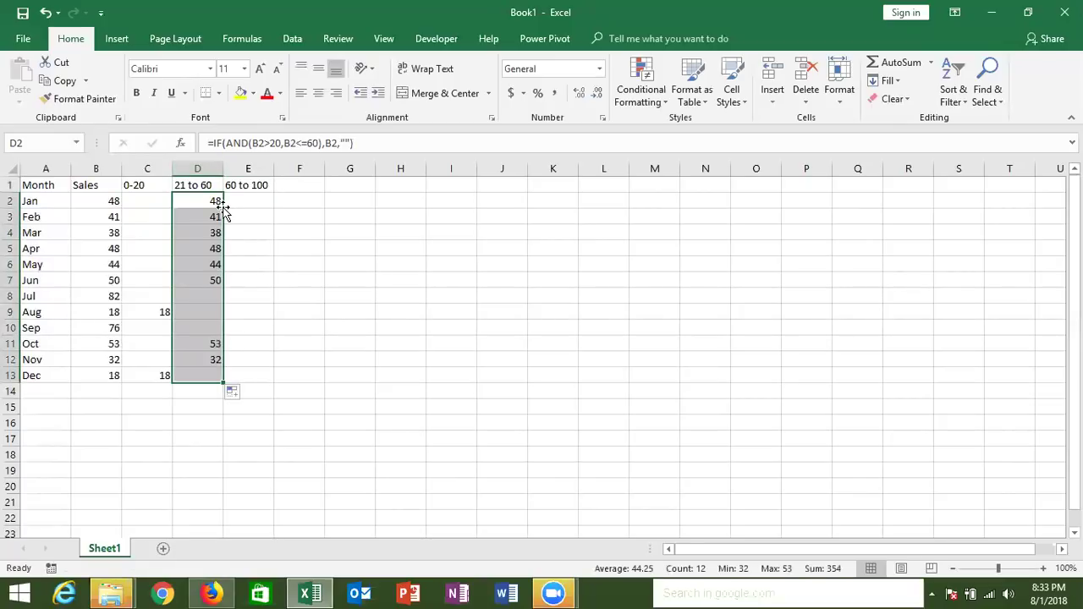
# - Build =IF(AND(B2>60,B2<=100),B2,0) in E2
pyautogui.click(240, 199)
pyautogui.write('=IF(')
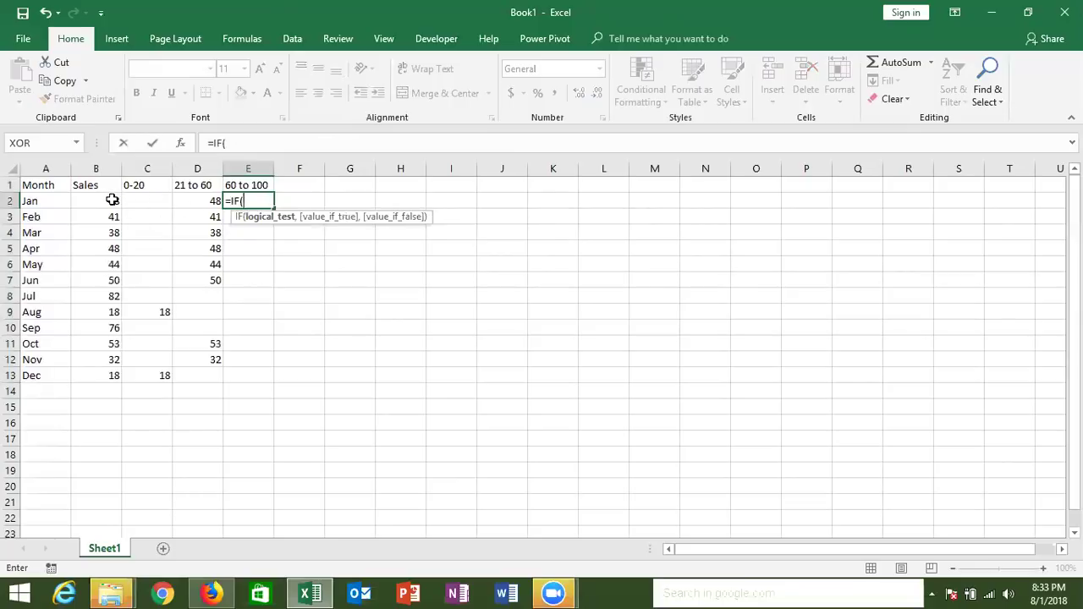
pyautogui.click(113, 200)
pyautogui.write('>')
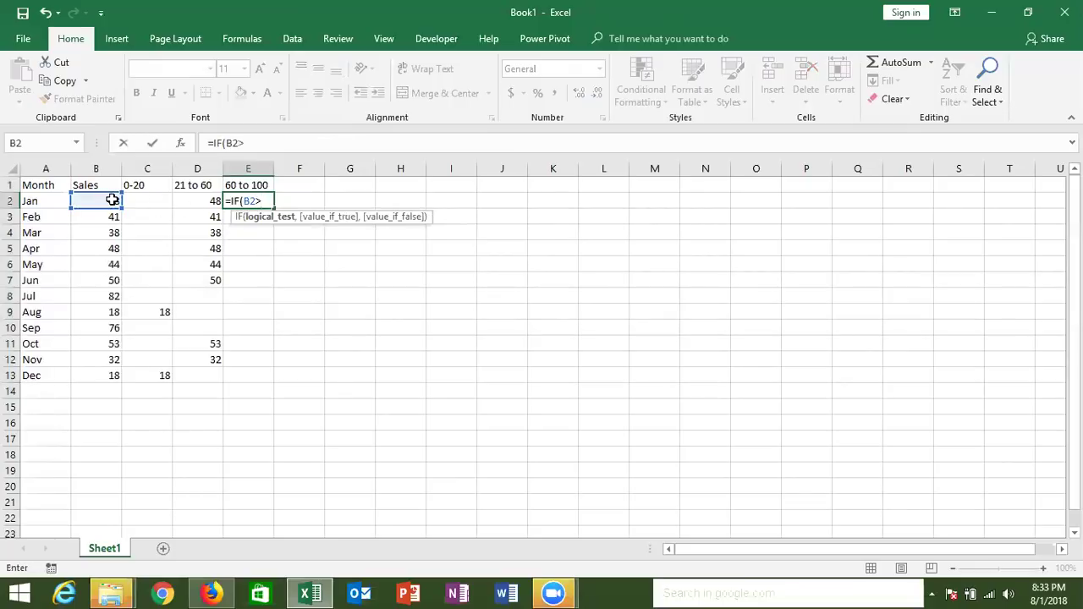
pyautogui.press('BackSpace')
pyautogui.press('BackSpace')
pyautogui.press('BackSpace')
pyautogui.write('an')
pyautogui.press('Tab')
pyautogui.click(113, 200)
pyautogui.write('>')
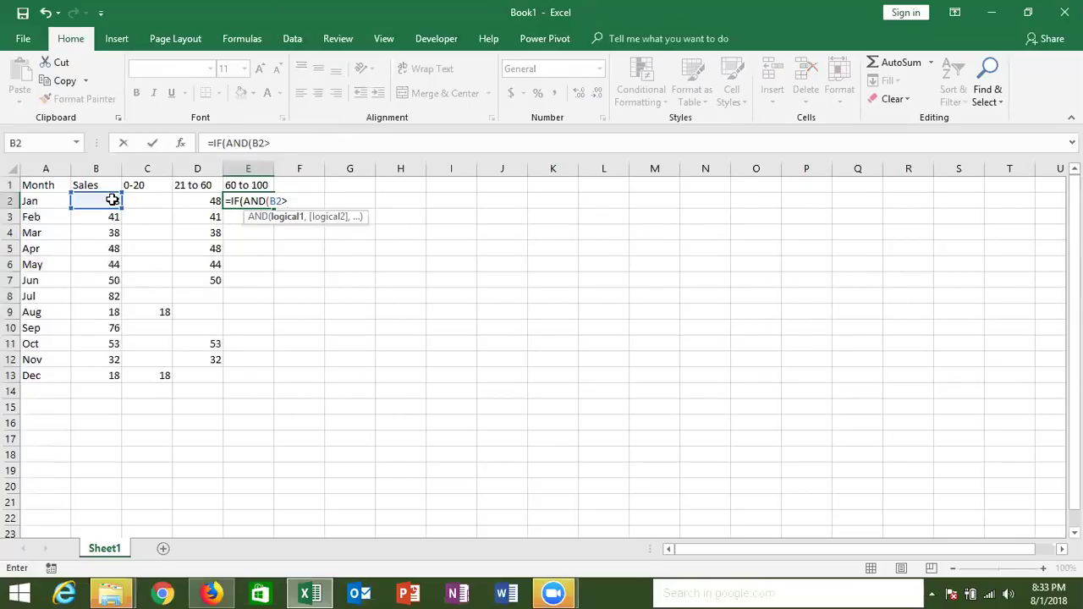
pyautogui.write('60')
pyautogui.write(',')
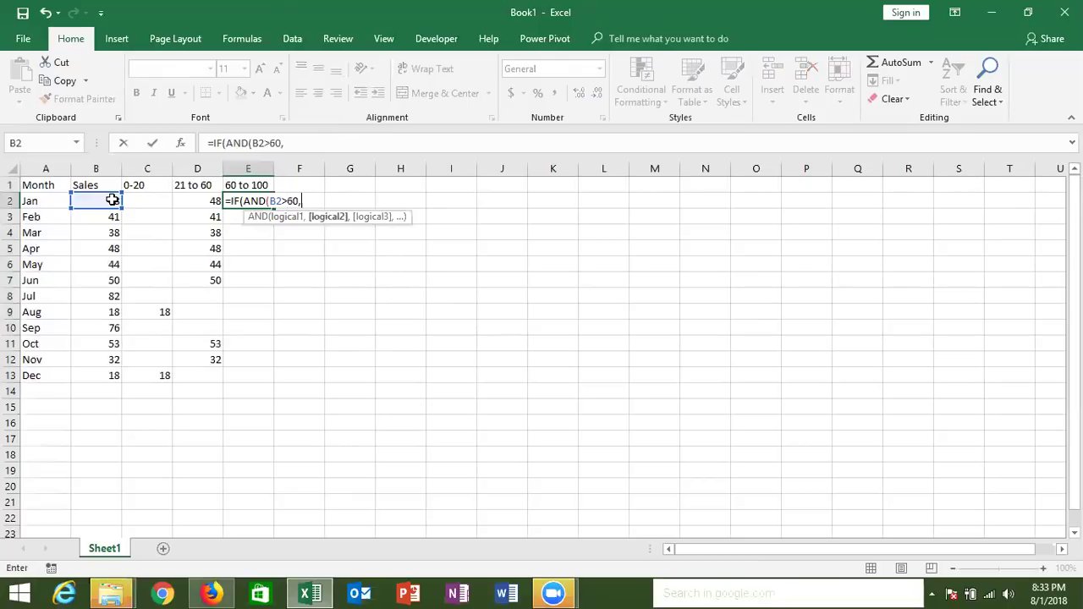
pyautogui.click(113, 199)
pyautogui.write('<=')
pyautogui.write('100')
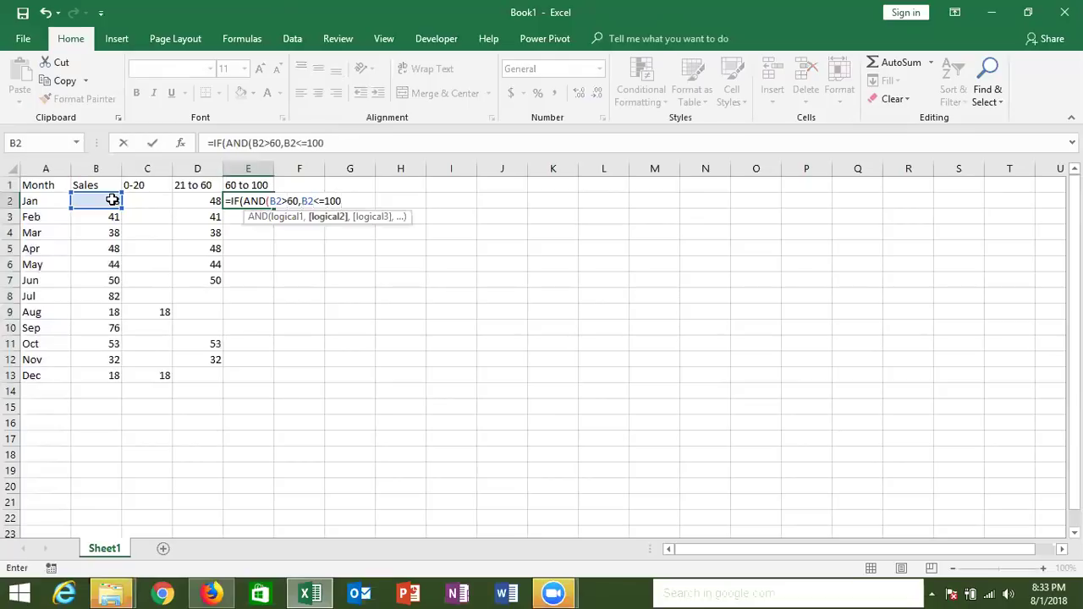
pyautogui.write('),')
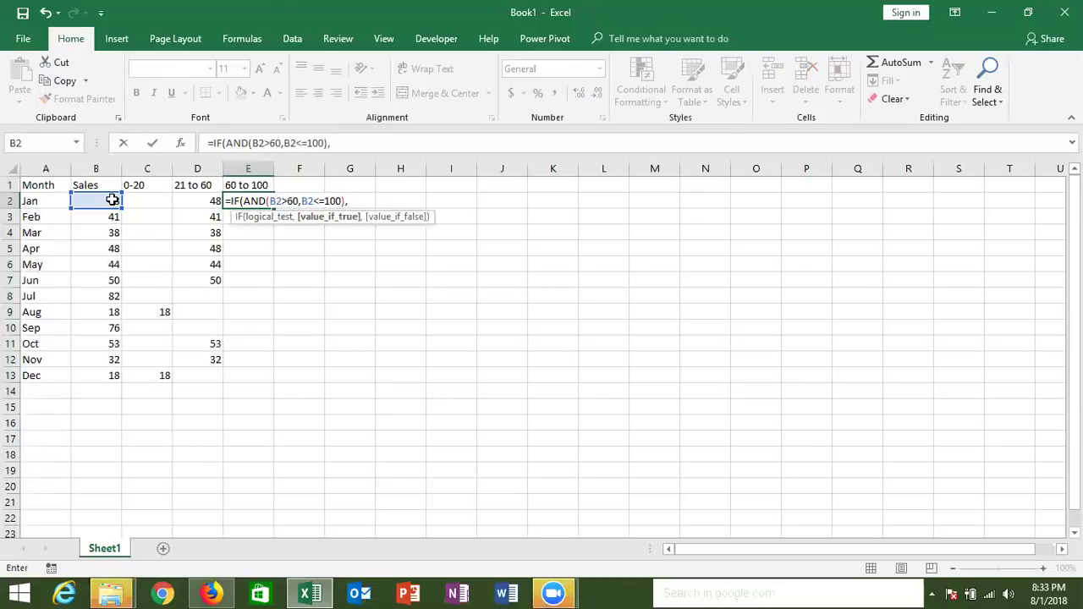
pyautogui.click(112, 199)
pyautogui.write(',')
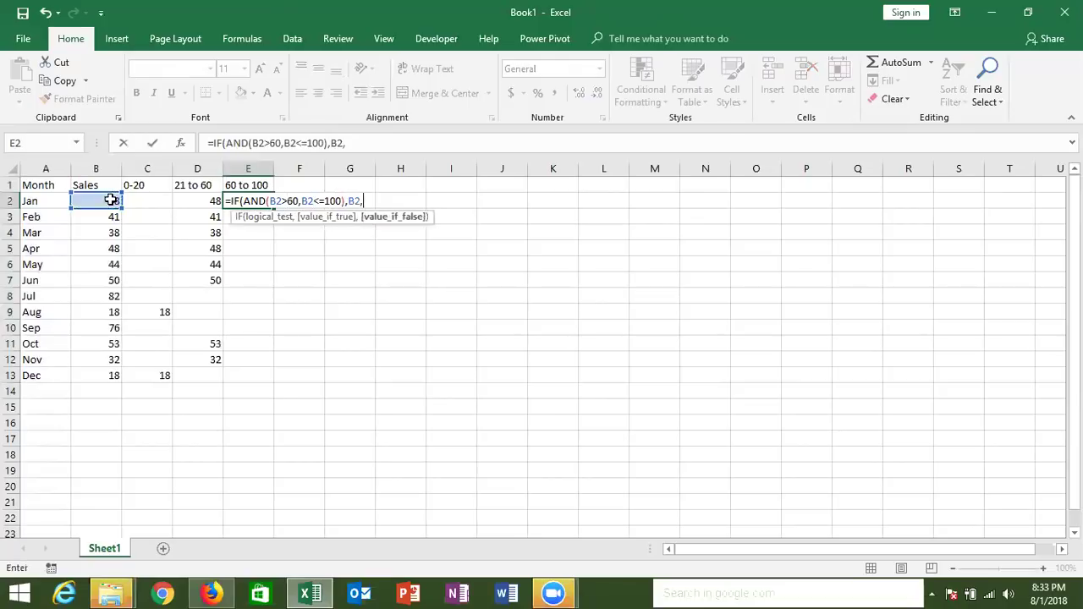
pyautogui.write('0')
pyautogui.press('Return')
pyautogui.press('Return')
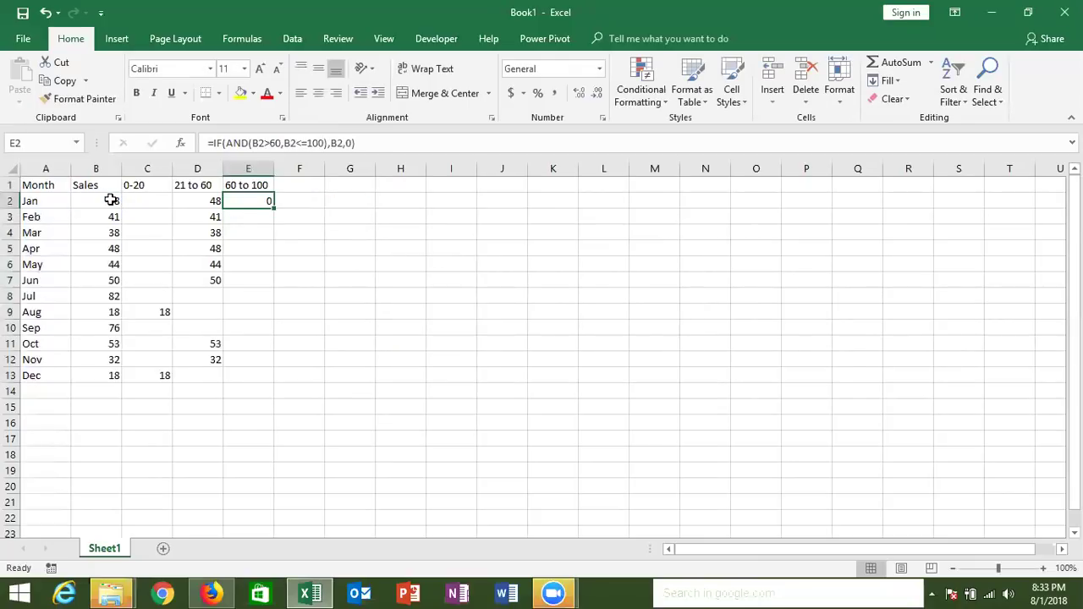
# - Replace the 0 result with "" in E2's formula and fill it down to E13
pyautogui.click(351, 143)
pyautogui.press('BackSpace')
pyautogui.write('")')
pyautogui.press('Return')
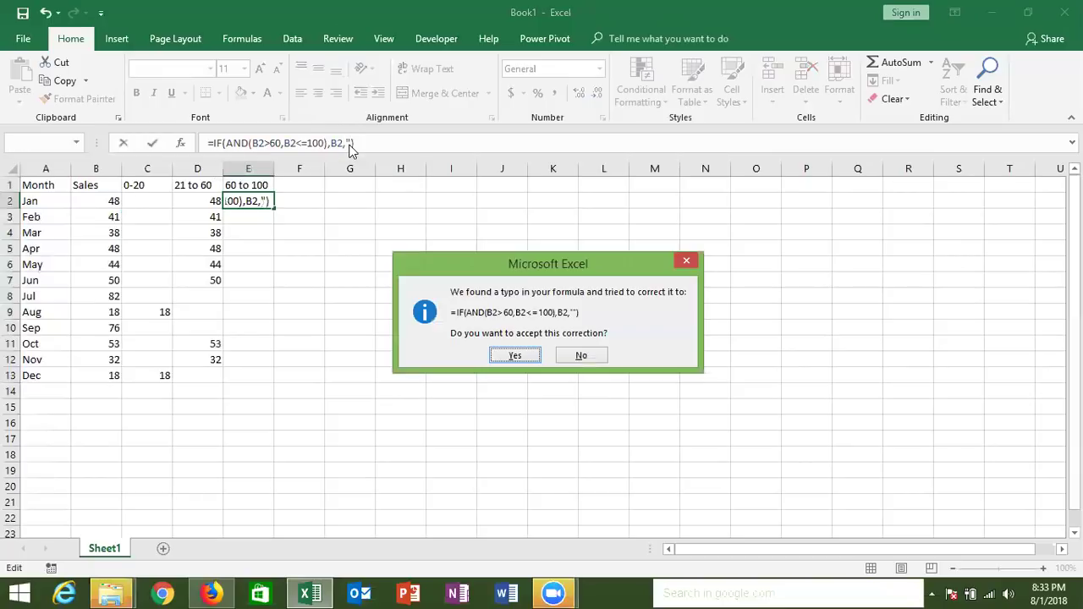
pyautogui.press('Return')
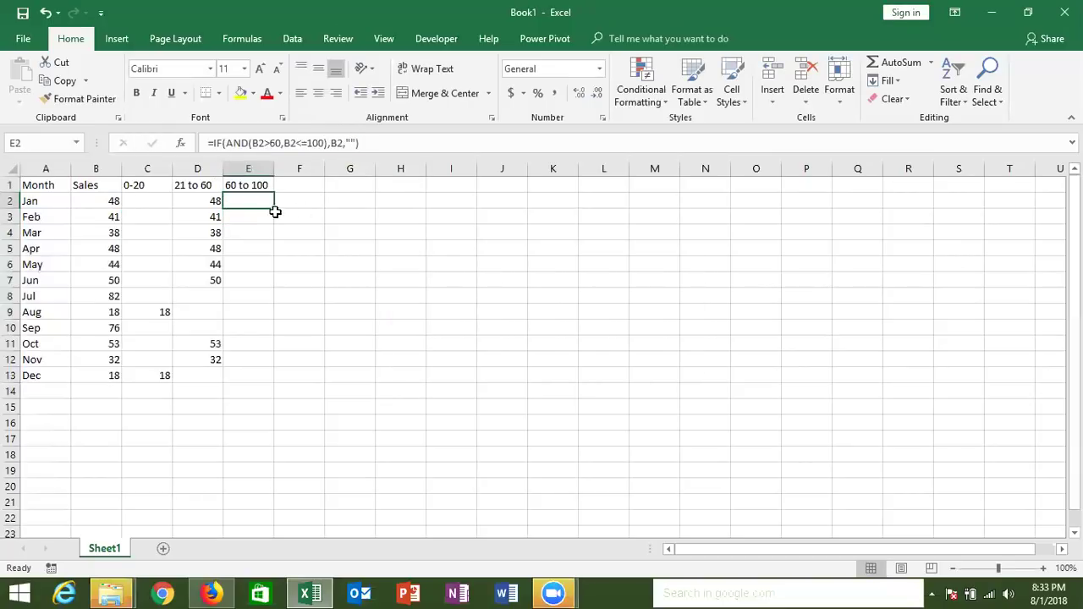
pyautogui.doubleClick(272, 207)
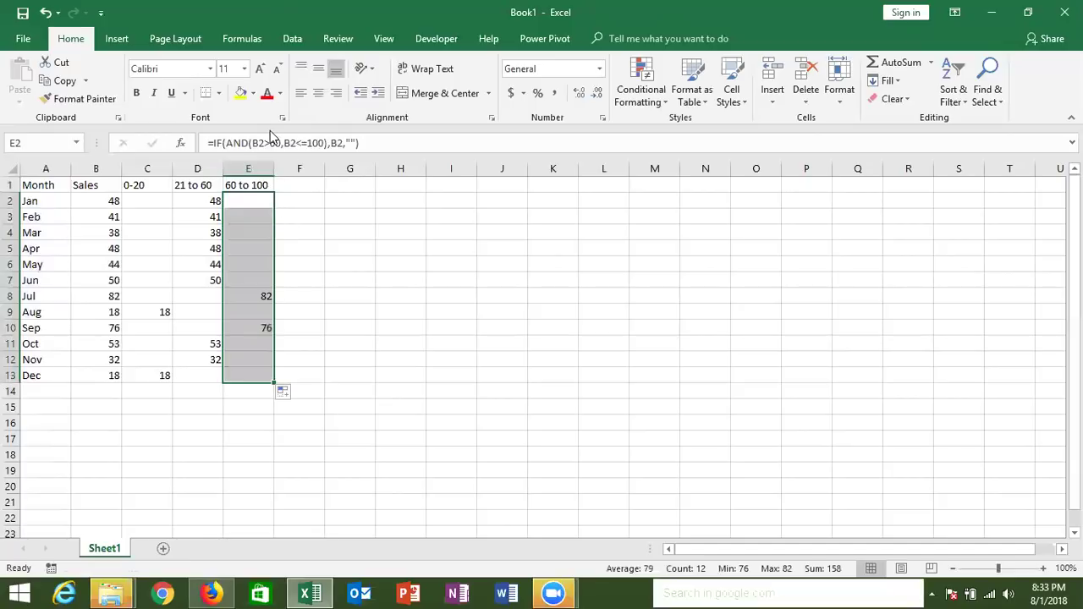
# - Insert a blank clustered column chart from an empty cell and place it beside the table
pyautogui.click(117, 38)
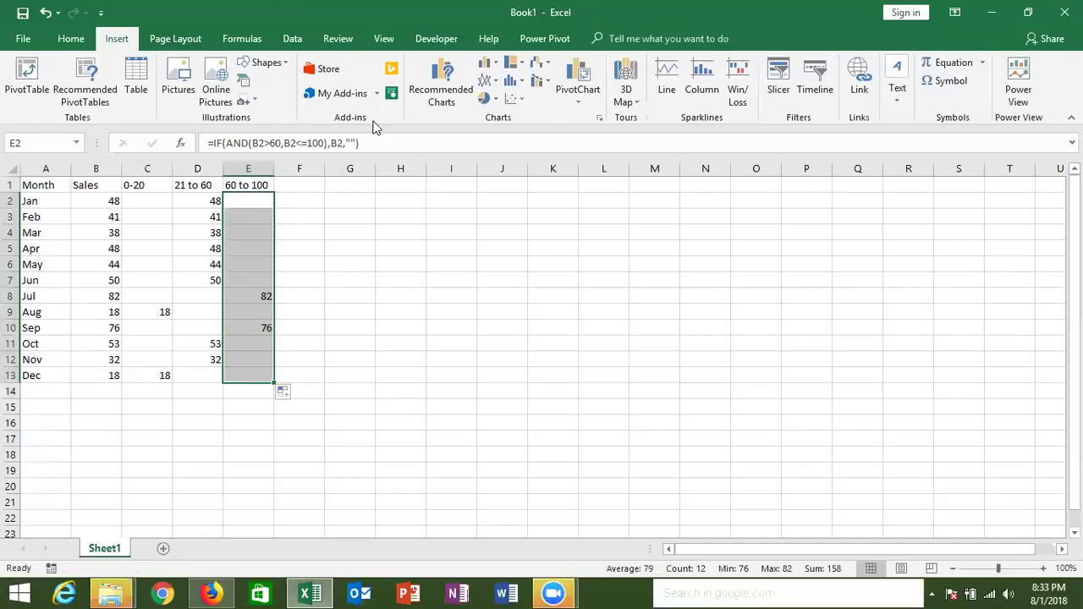
pyautogui.click(358, 195)
pyautogui.click(488, 72)
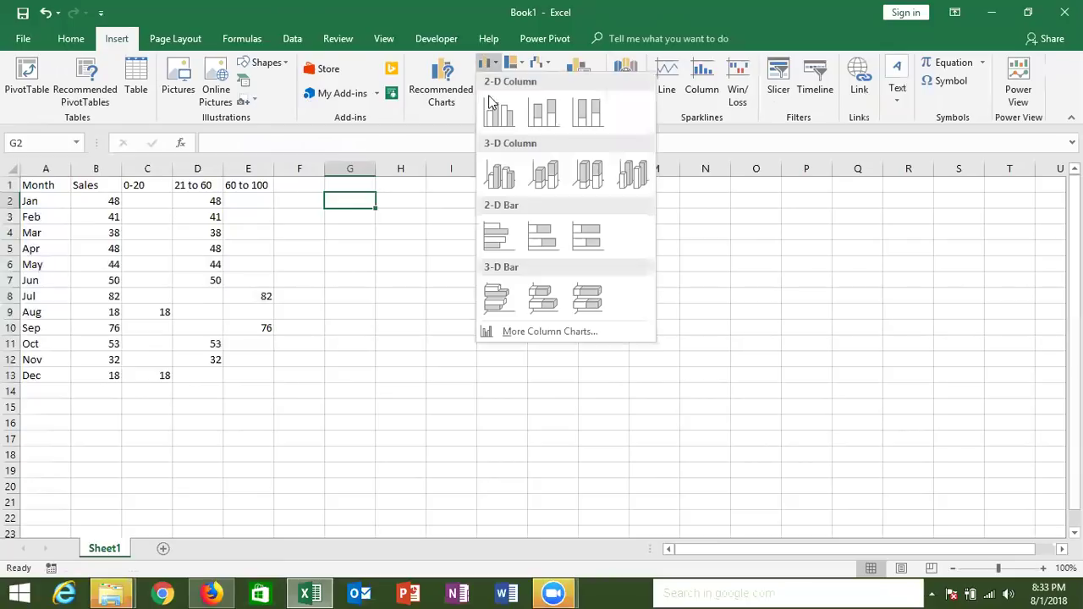
pyautogui.click(498, 112)
pyautogui.moveTo(437, 260); pyautogui.dragTo(413, 217)
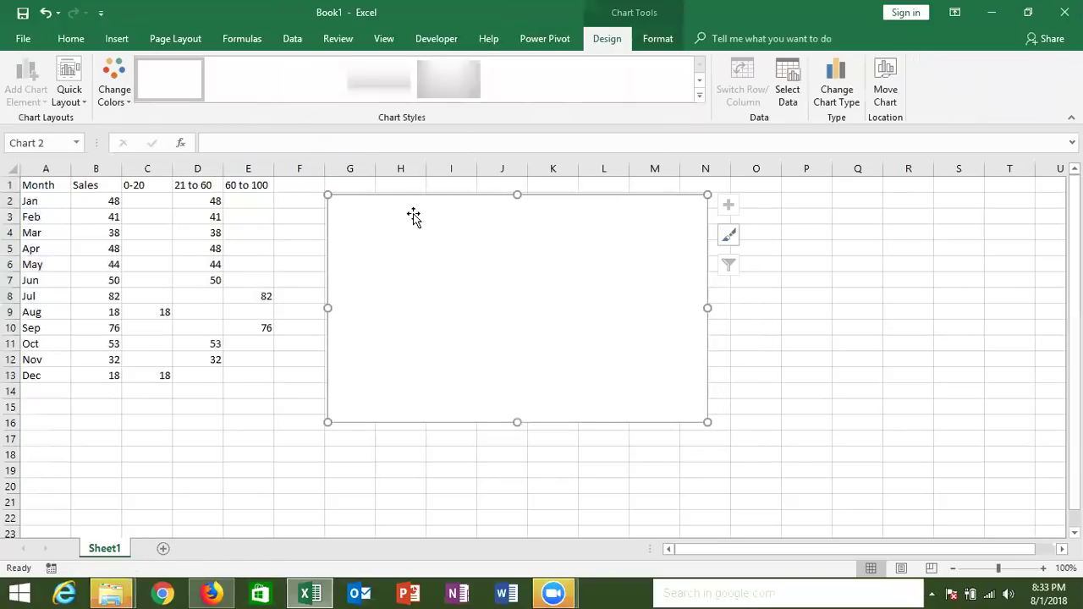
pyautogui.rightClick(429, 269)
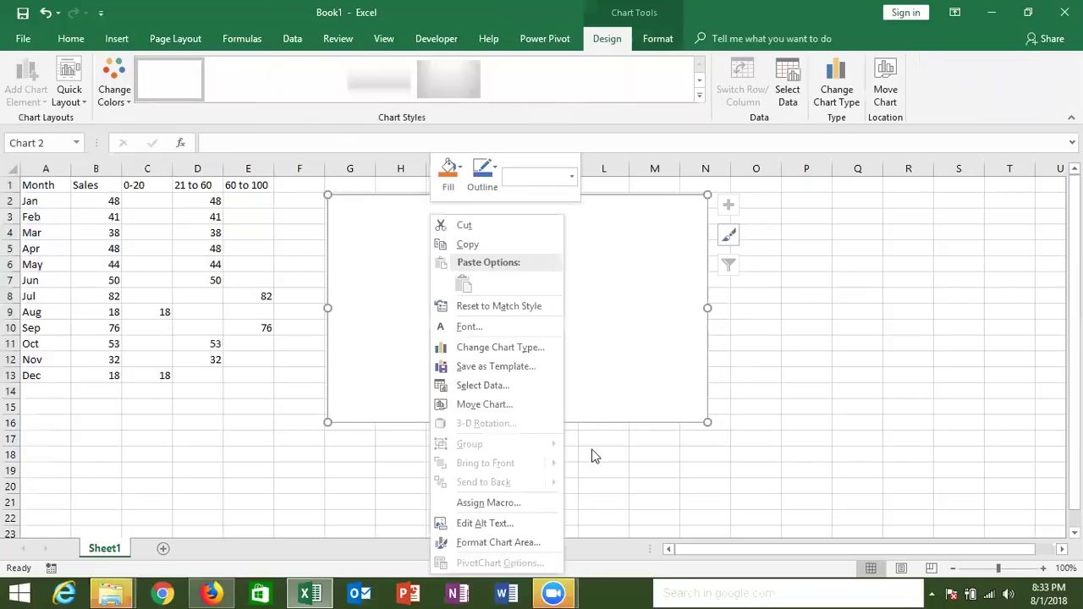
# - Add a 0-20 series to the chart with values C2:C13
pyautogui.click(496, 387)
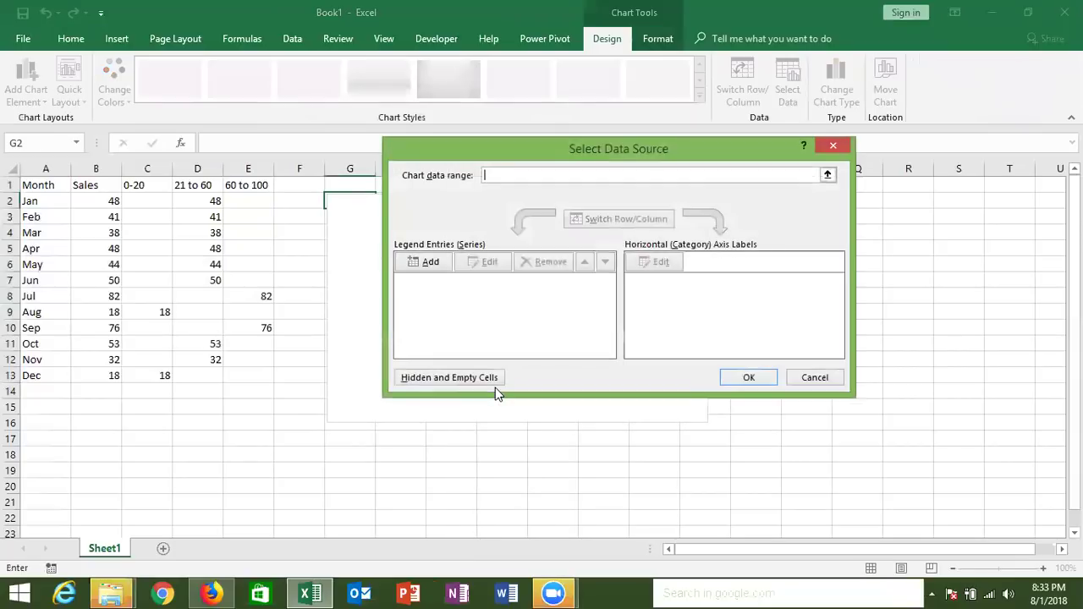
pyautogui.click(427, 268)
pyautogui.write('0-2')
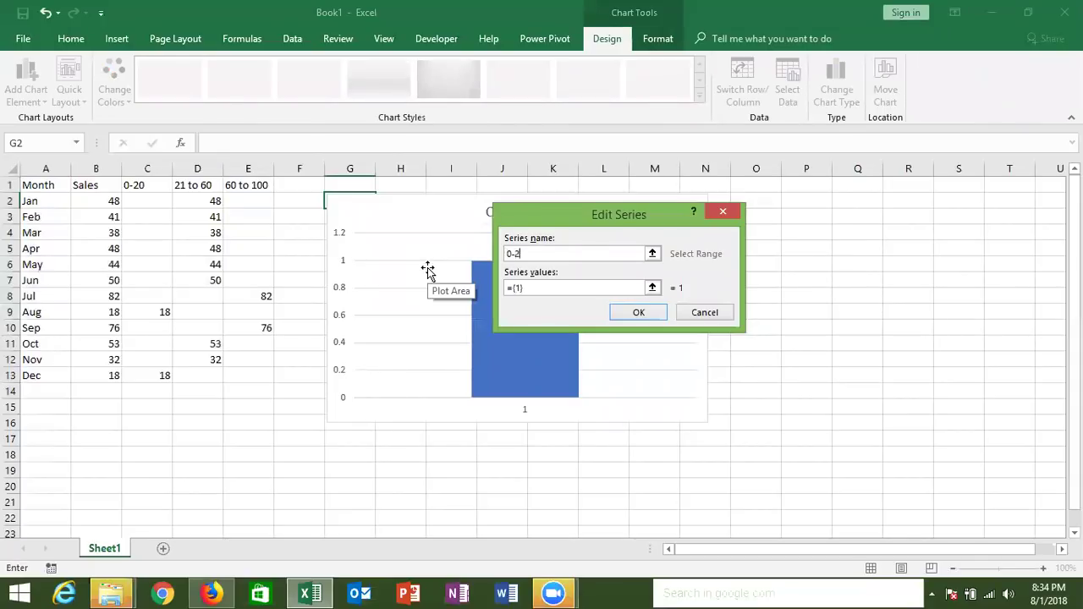
pyautogui.write('0')
pyautogui.click(534, 289)
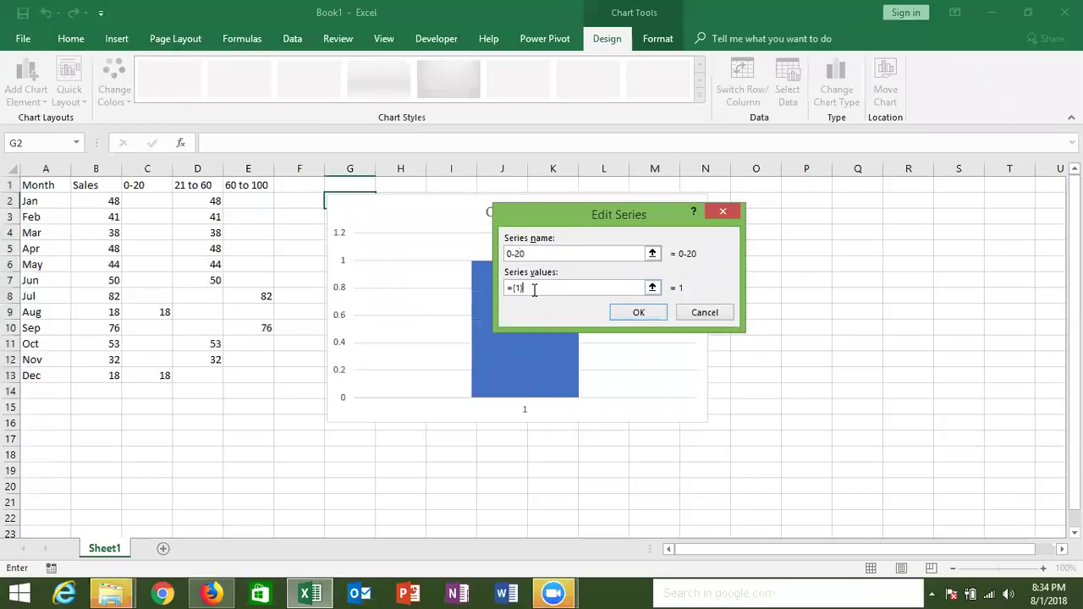
pyautogui.press('BackSpace')
pyautogui.press('BackSpace')
pyautogui.press('BackSpace')
pyautogui.moveTo(164, 200)
pyautogui.mouseDown()
pyautogui.moveTo(180, 396)
pyautogui.moveTo(163, 374)
pyautogui.mouseUp()
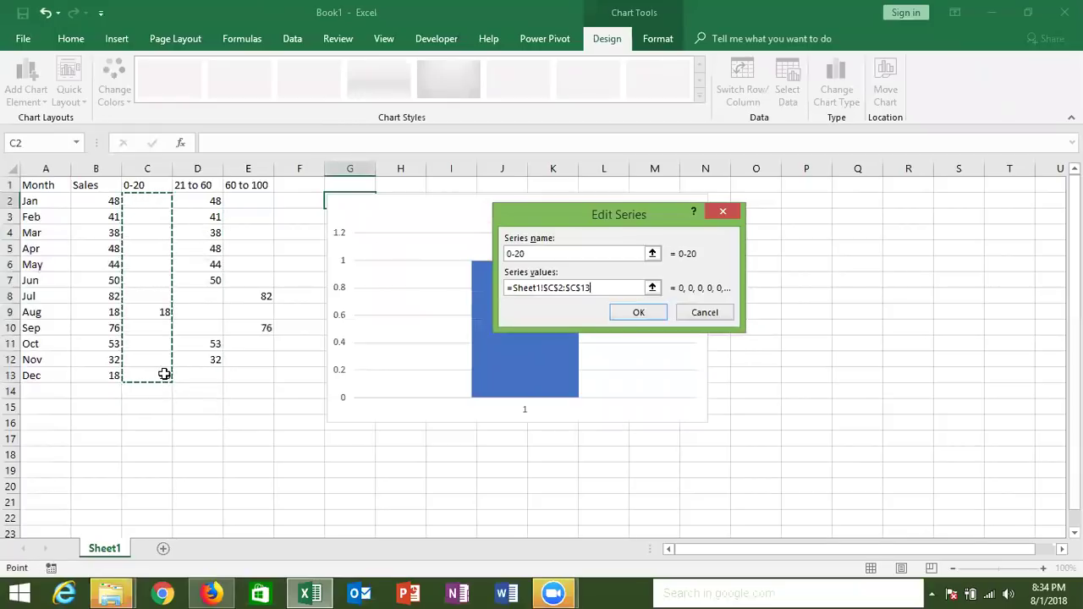
pyautogui.click(628, 313)
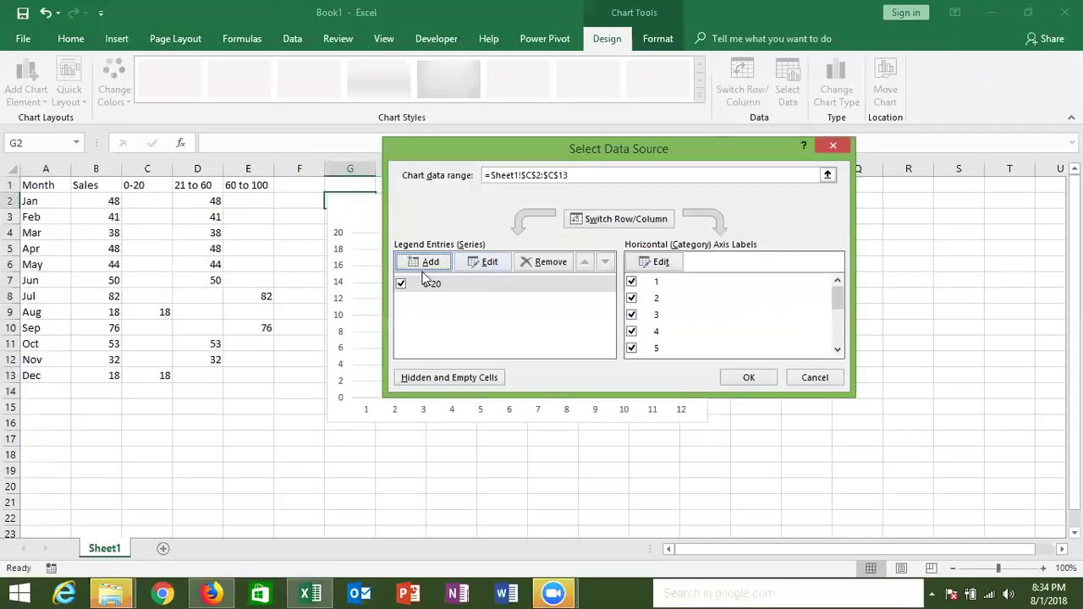
# - Add series 21 to 60 (D2:D13) and 60 to 100 (E2:E13), named from D1 and E1
pyautogui.click(426, 263)
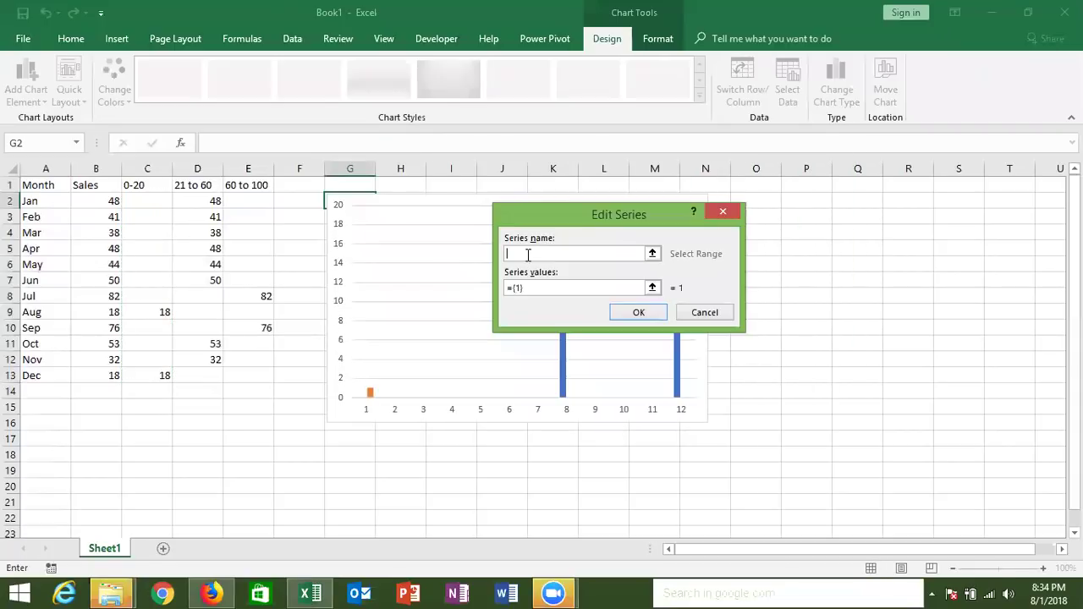
pyautogui.click(198, 184)
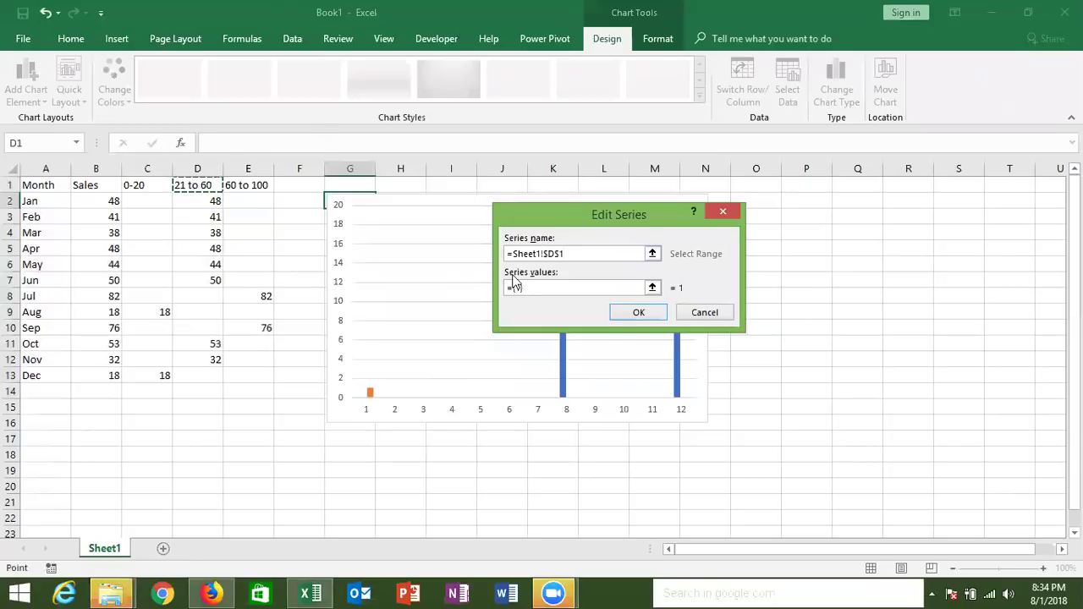
pyautogui.press('Tab')
pyautogui.press('BackSpace')
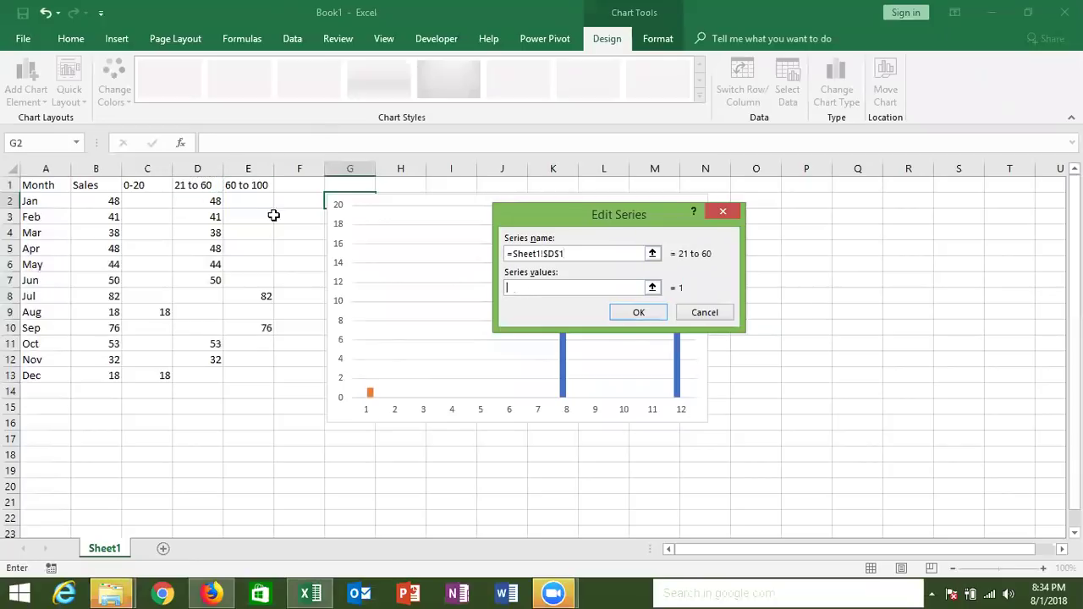
pyautogui.moveTo(204, 200); pyautogui.dragTo(211, 377)
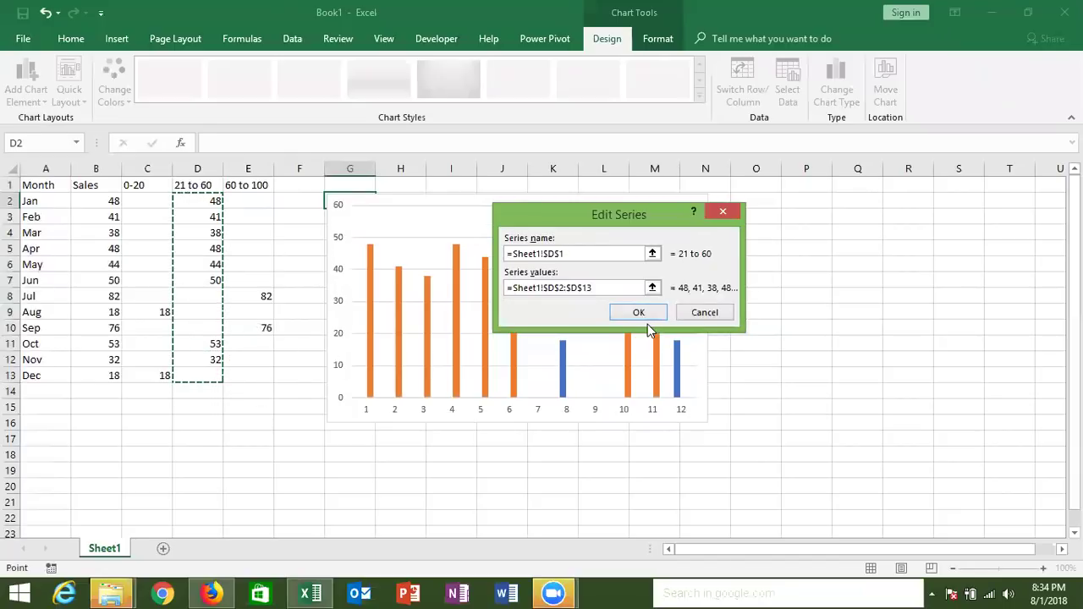
pyautogui.click(639, 313)
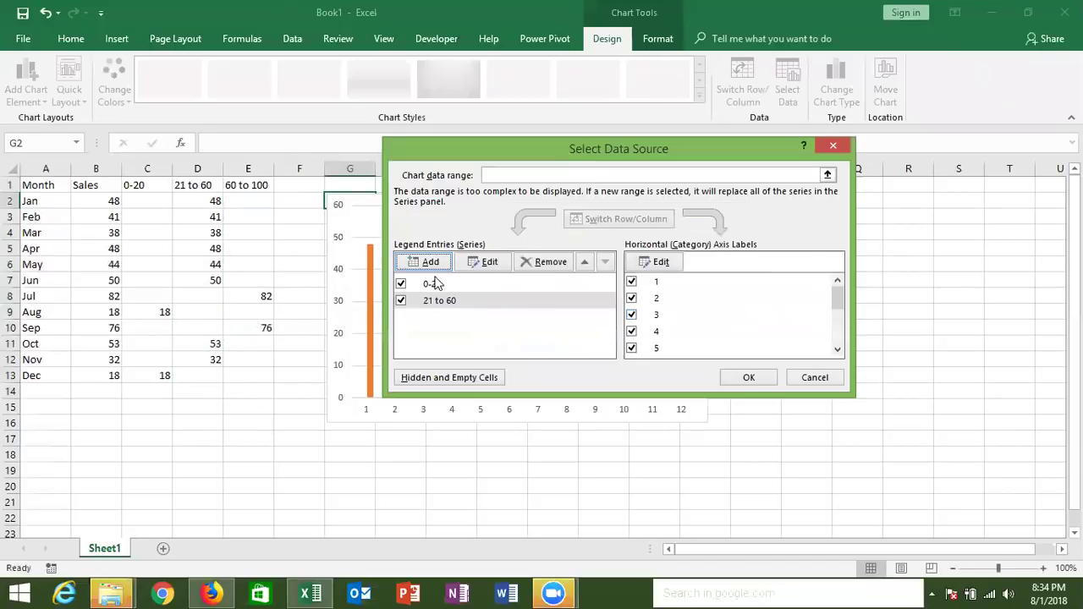
pyautogui.click(431, 262)
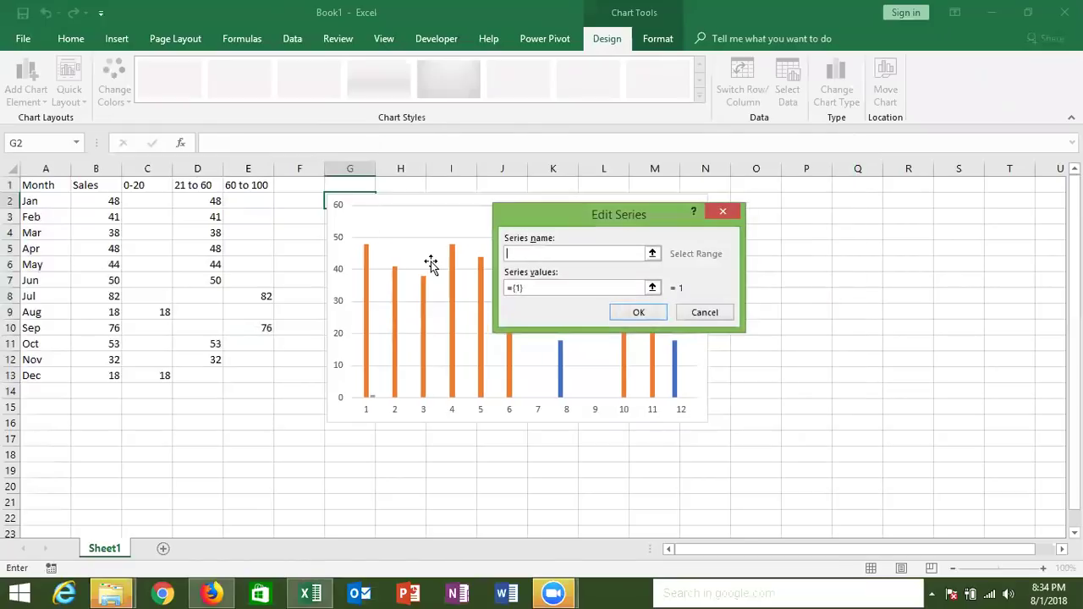
pyautogui.click(247, 186)
pyautogui.click(558, 287)
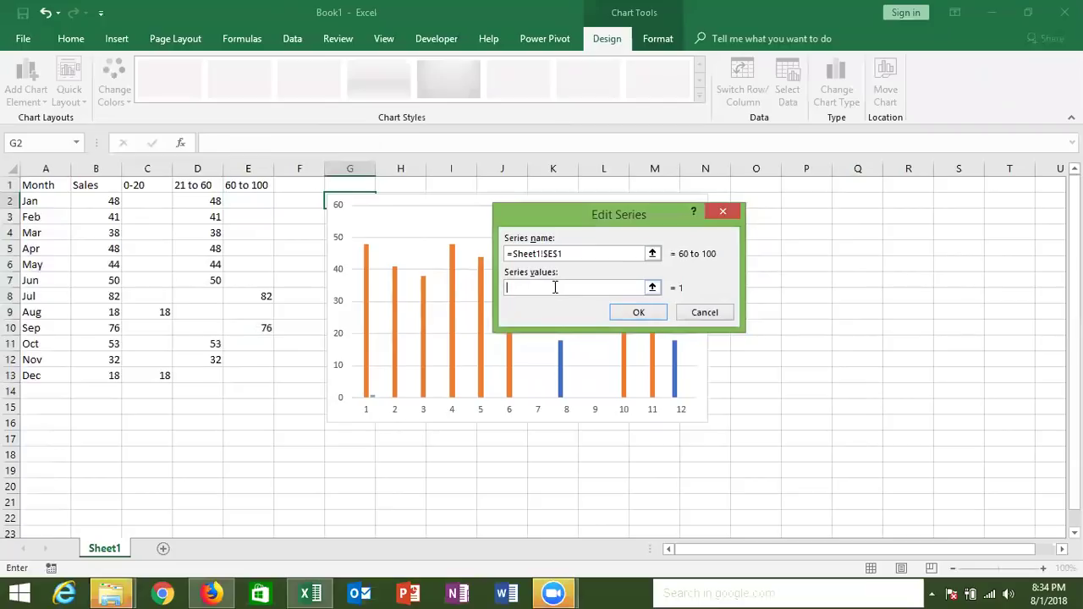
pyautogui.moveTo(262, 203)
pyautogui.mouseDown()
pyautogui.moveTo(269, 358)
pyautogui.moveTo(259, 376)
pyautogui.mouseUp()
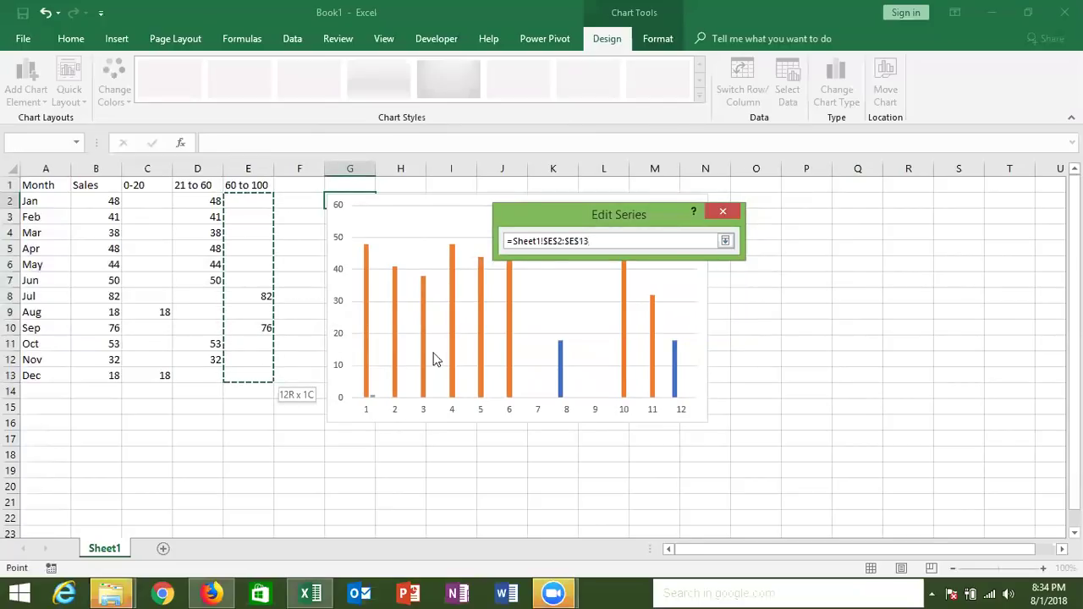
pyautogui.click(640, 313)
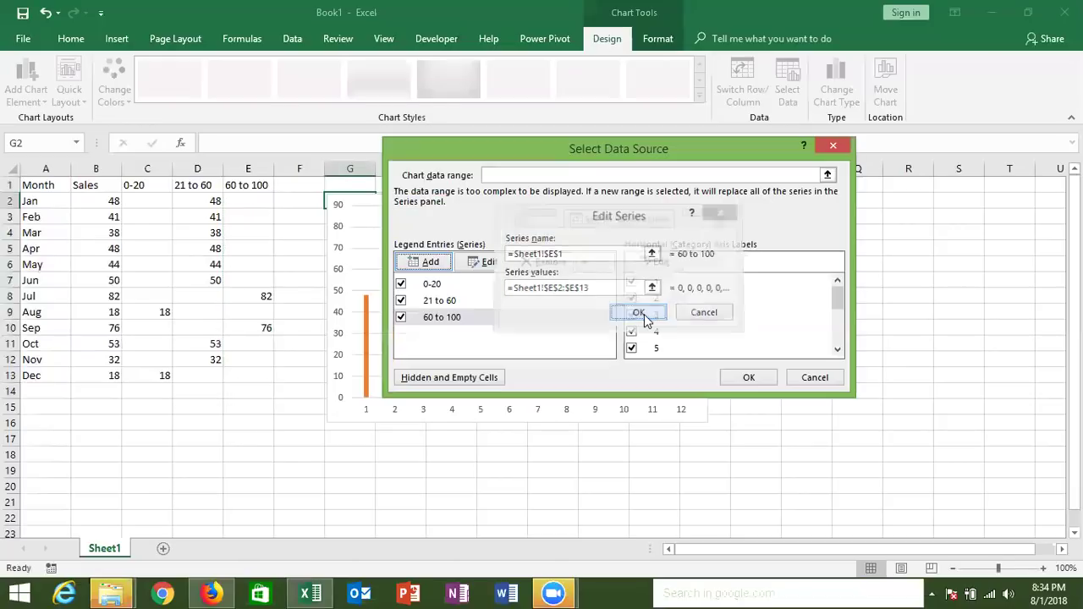
# - Set the horizontal axis labels to the month names in A2:A13 and apply
pyautogui.click(659, 270)
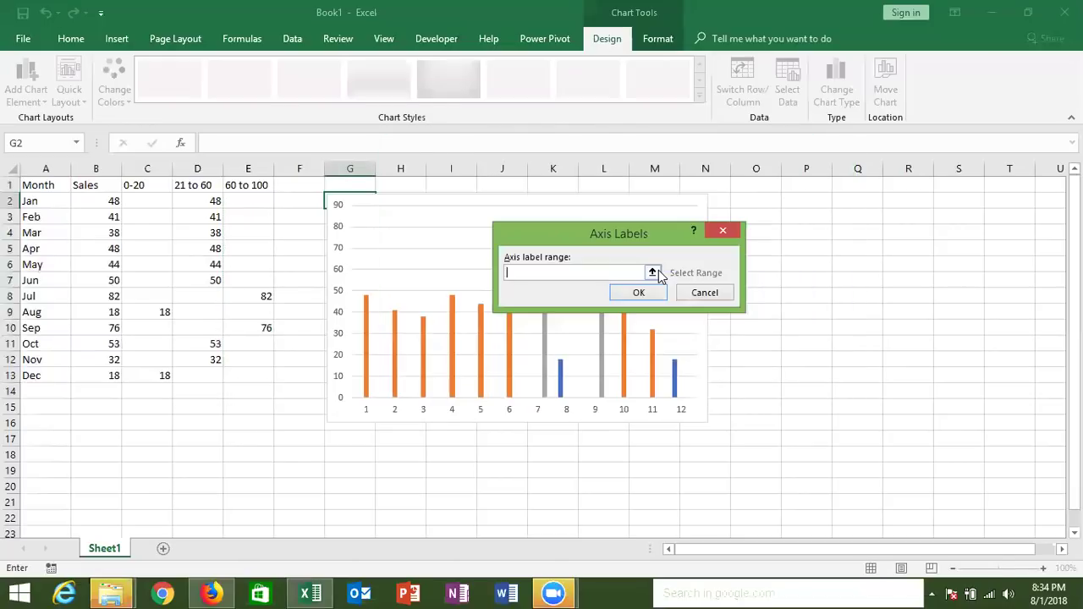
pyautogui.moveTo(47, 195); pyautogui.dragTo(44, 377)
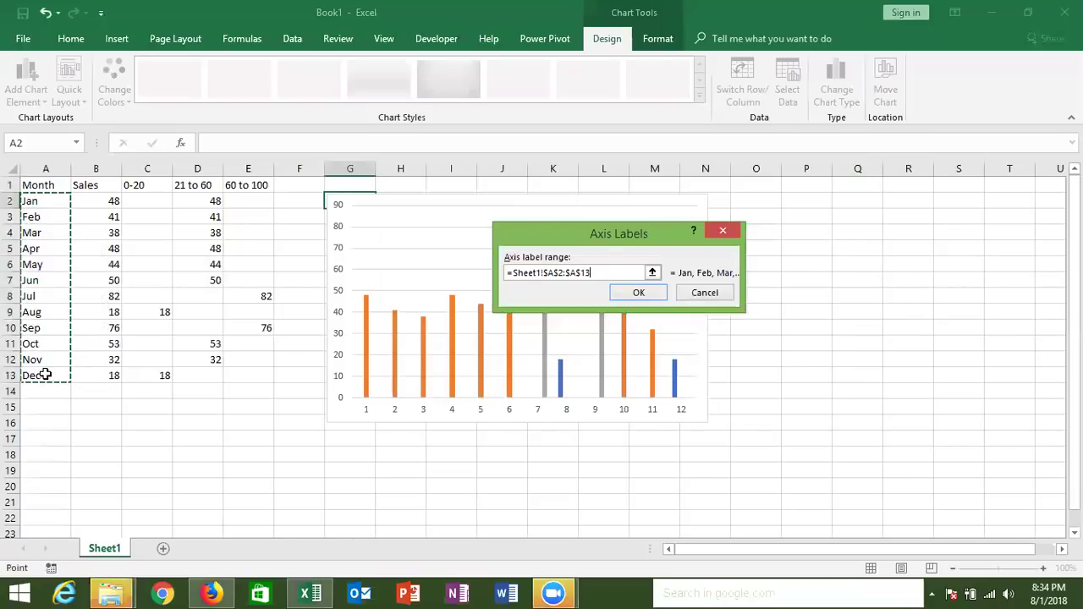
pyautogui.click(617, 298)
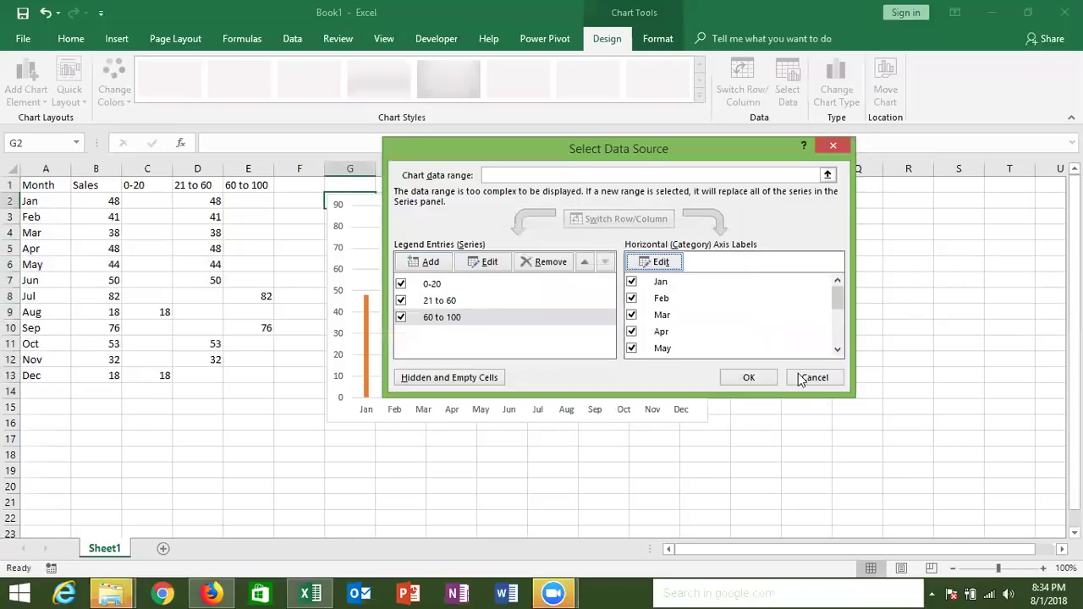
pyautogui.click(767, 377)
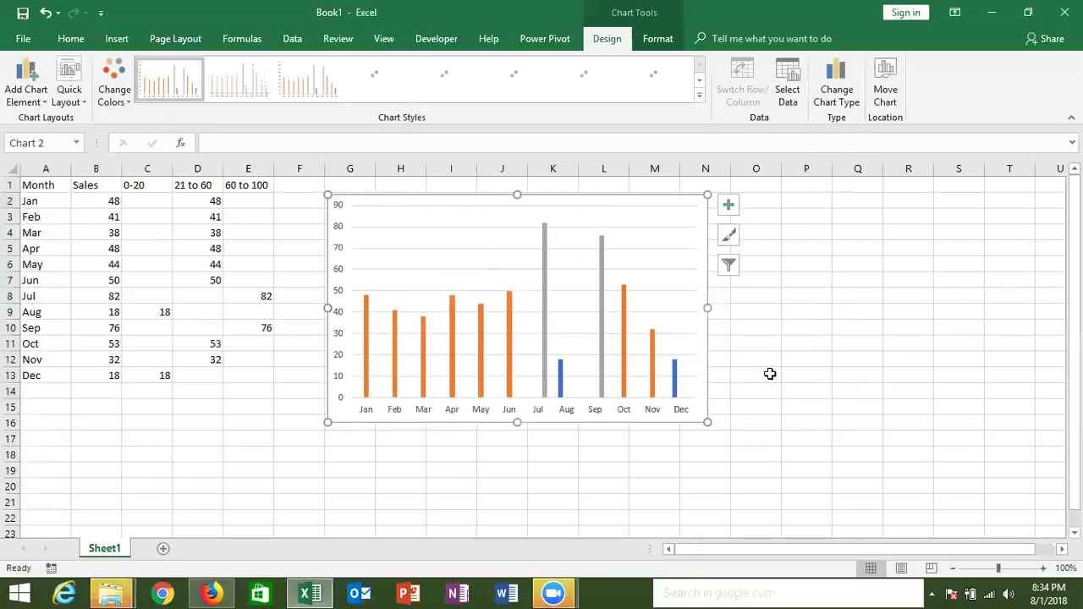
# - Reposition the plot area and drag the chart's corner outward to widen it
pyautogui.click(420, 215)
pyautogui.moveTo(420, 215); pyautogui.dragTo(325, 188)
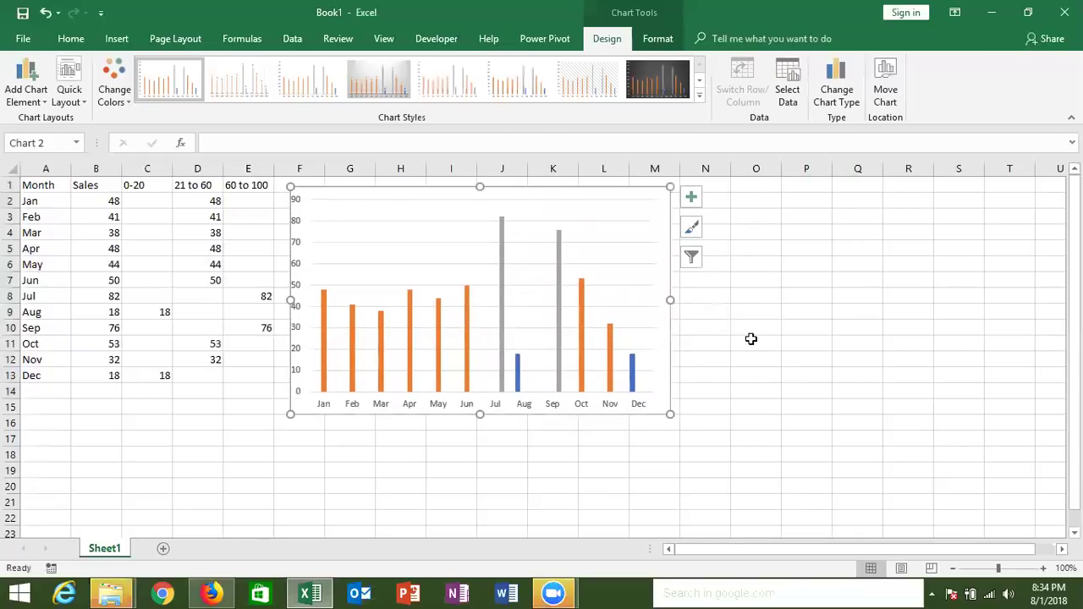
pyautogui.moveTo(671, 415); pyautogui.dragTo(775, 420)
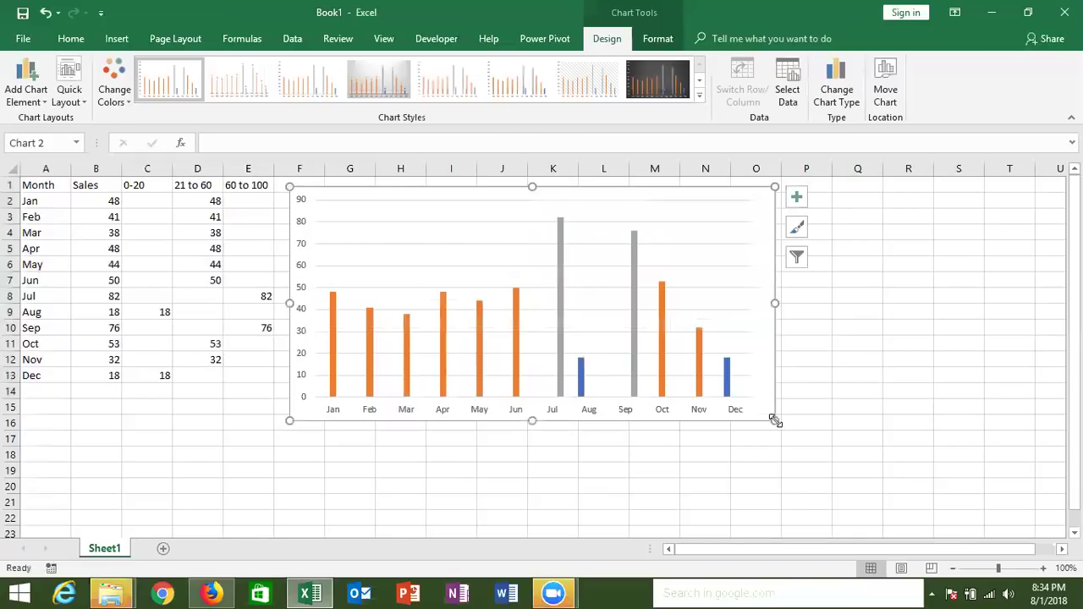
pyautogui.rightClick(702, 345)
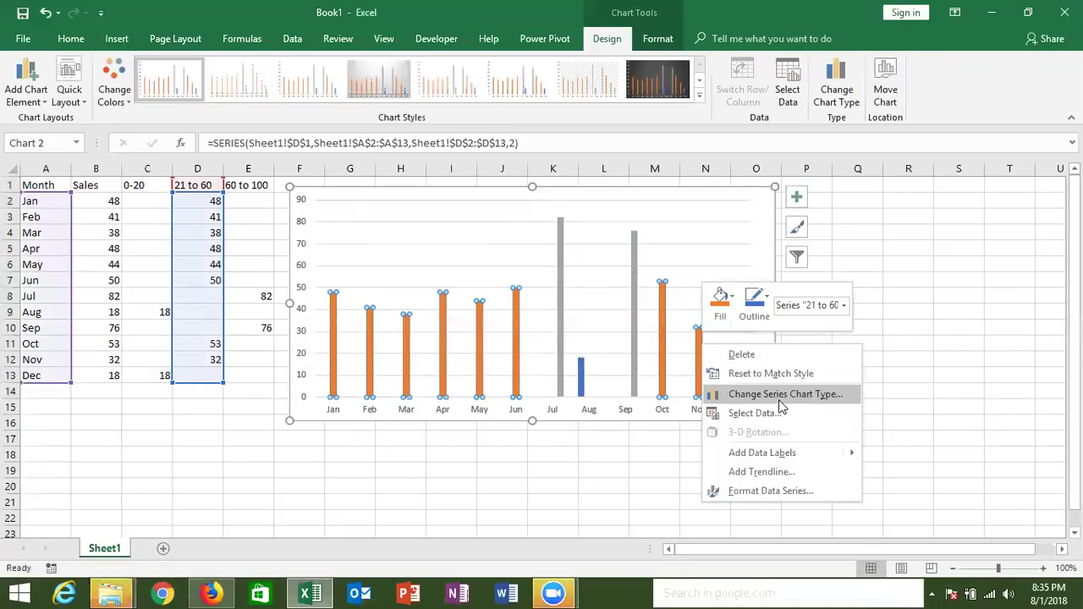
# - Format the data series to 17% gap width and 91% series overlap
pyautogui.click(767, 492)
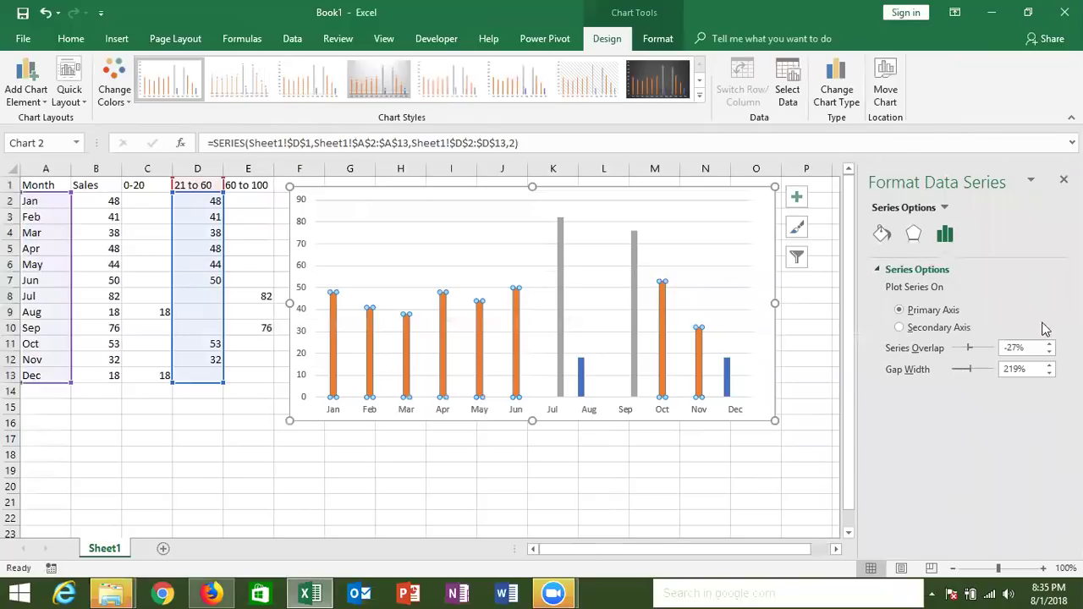
pyautogui.moveTo(970, 370)
pyautogui.mouseDown()
pyautogui.moveTo(955, 367)
pyautogui.moveTo(965, 350)
pyautogui.moveTo(992, 354)
pyautogui.mouseUp()
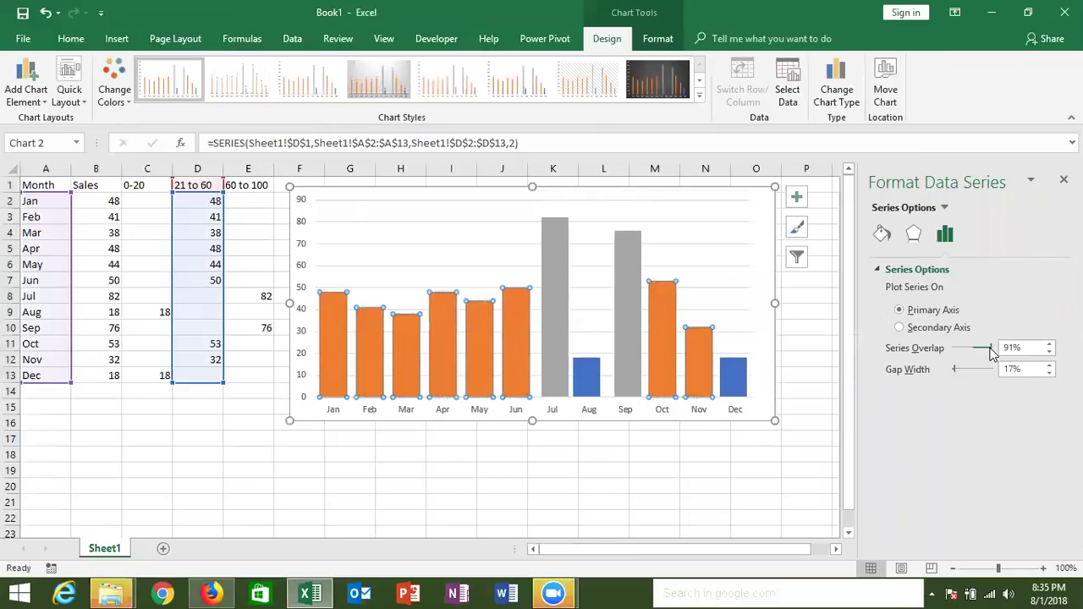
pyautogui.click(606, 512)
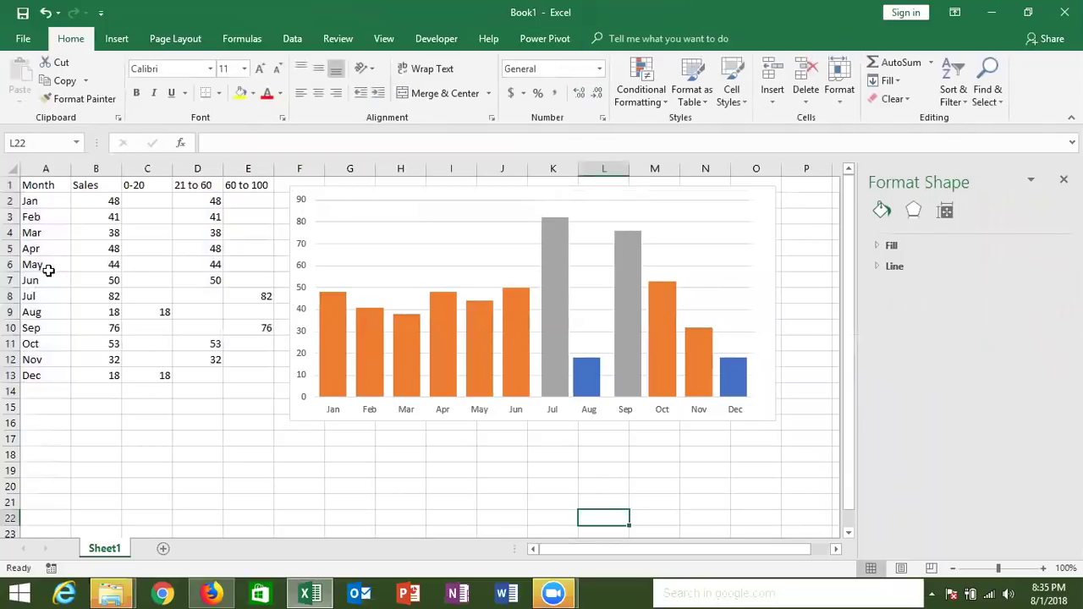
# - Enter 20 as September's sales in B10 and 95 as December's sales in B13
pyautogui.click(90, 248)
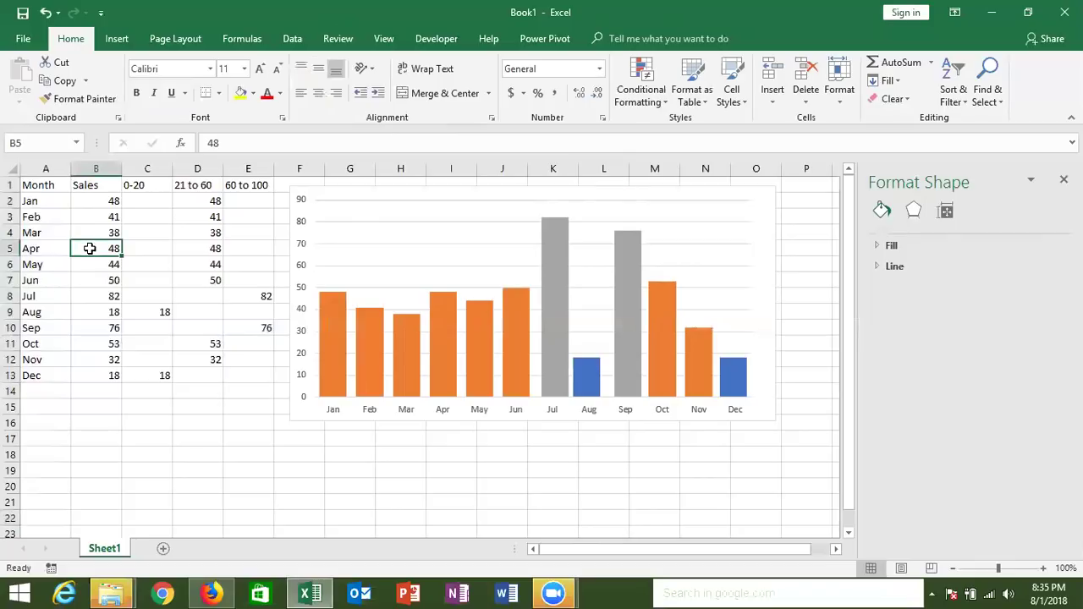
pyautogui.click(96, 327)
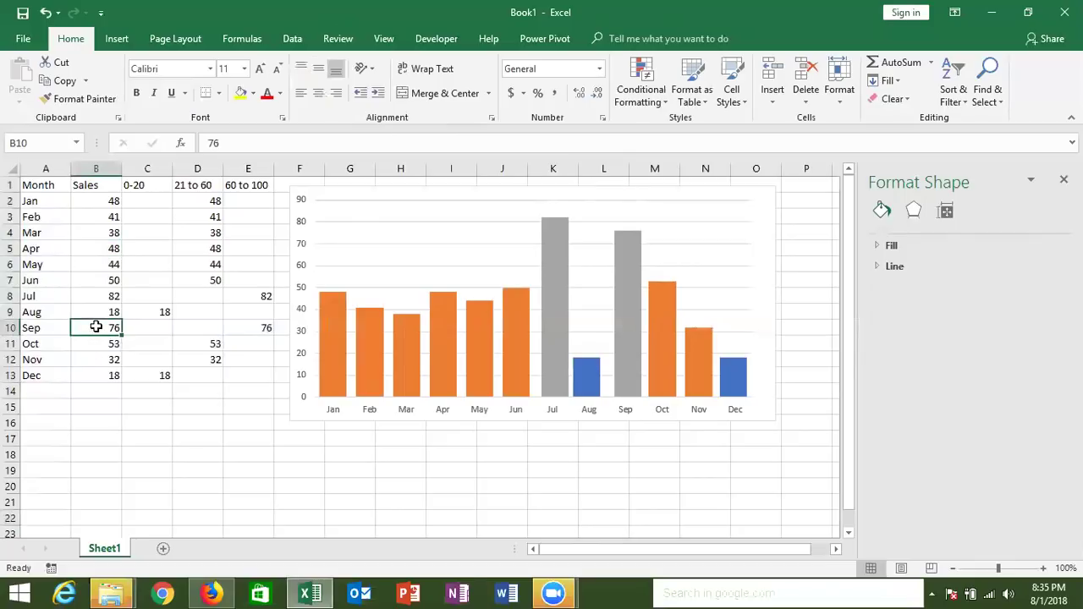
pyautogui.write('20')
pyautogui.press('Return')
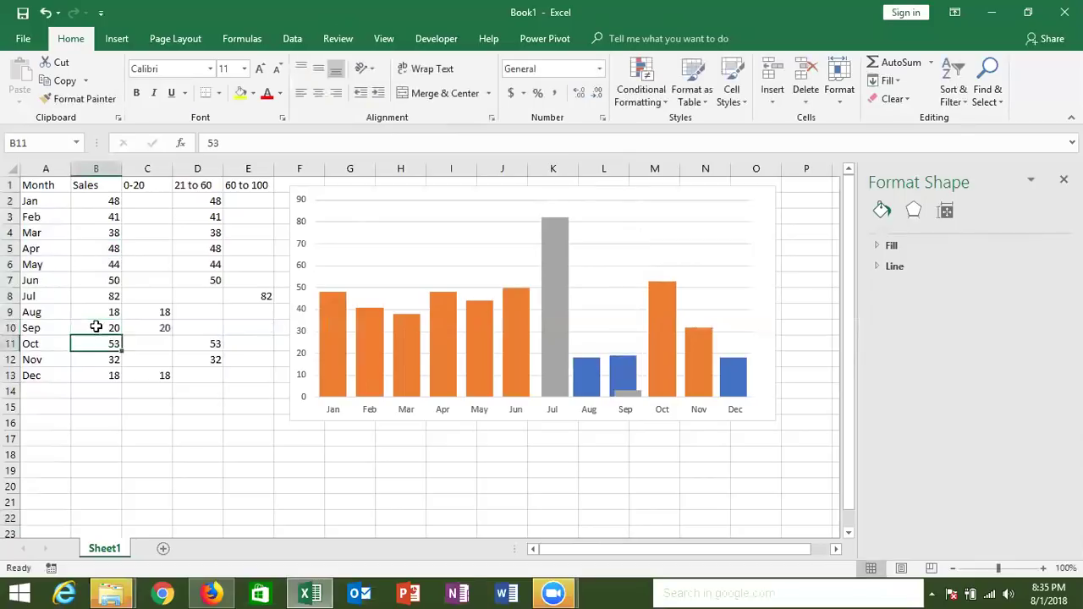
pyautogui.click(96, 327)
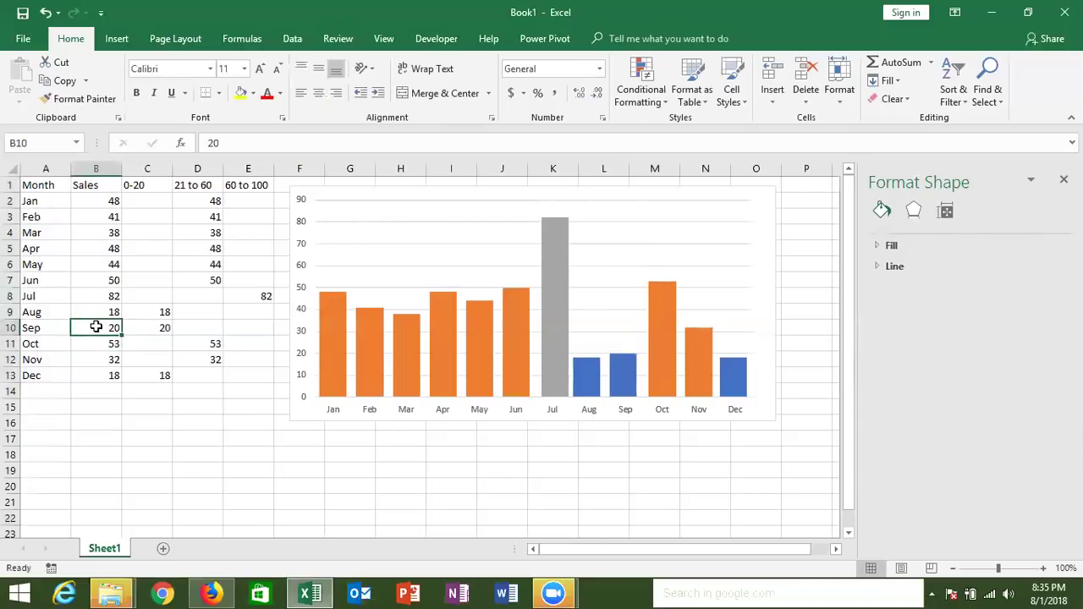
pyautogui.press('Up')
pyautogui.press('Up')
pyautogui.press('Up')
pyautogui.press('Up')
pyautogui.press('Up')
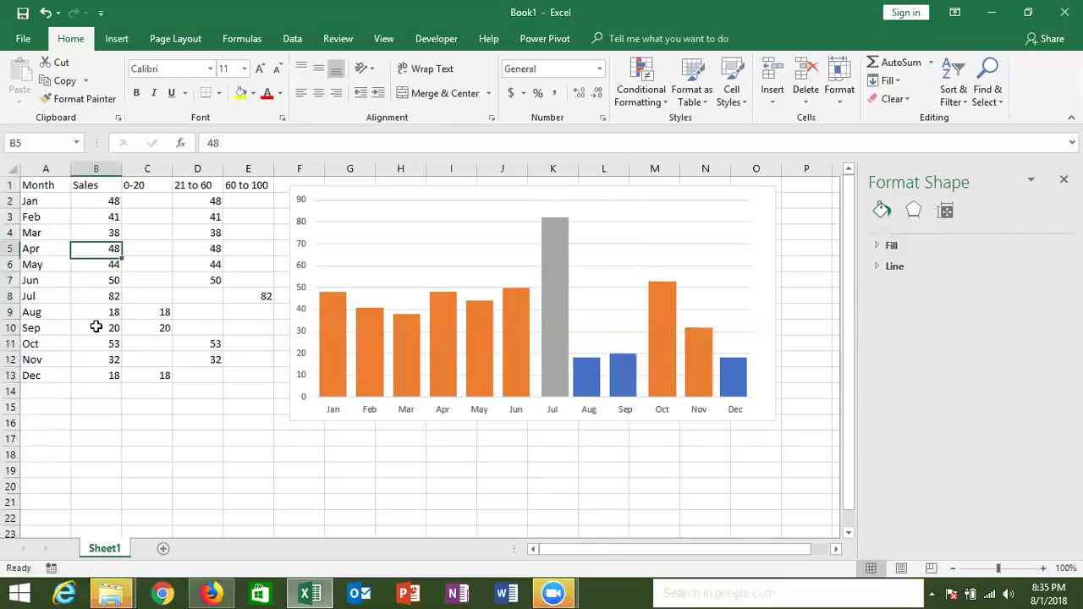
pyautogui.press('Down')
pyautogui.press('Down')
pyautogui.press('Down')
pyautogui.press('Down')
pyautogui.press('Down')
pyautogui.press('Down')
pyautogui.press('Down')
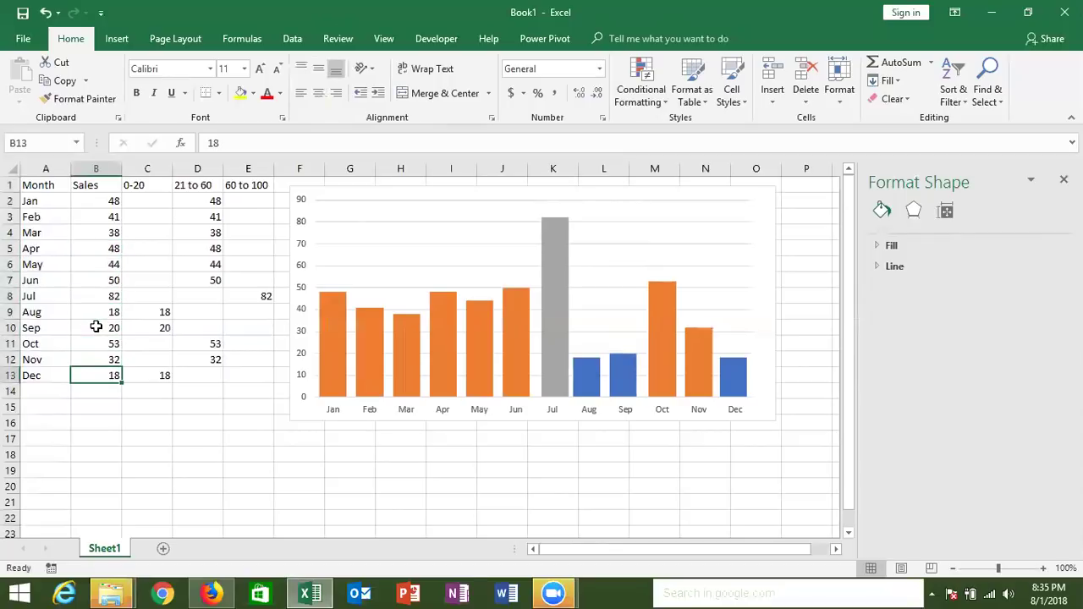
pyautogui.write('95')
pyautogui.press('Return')
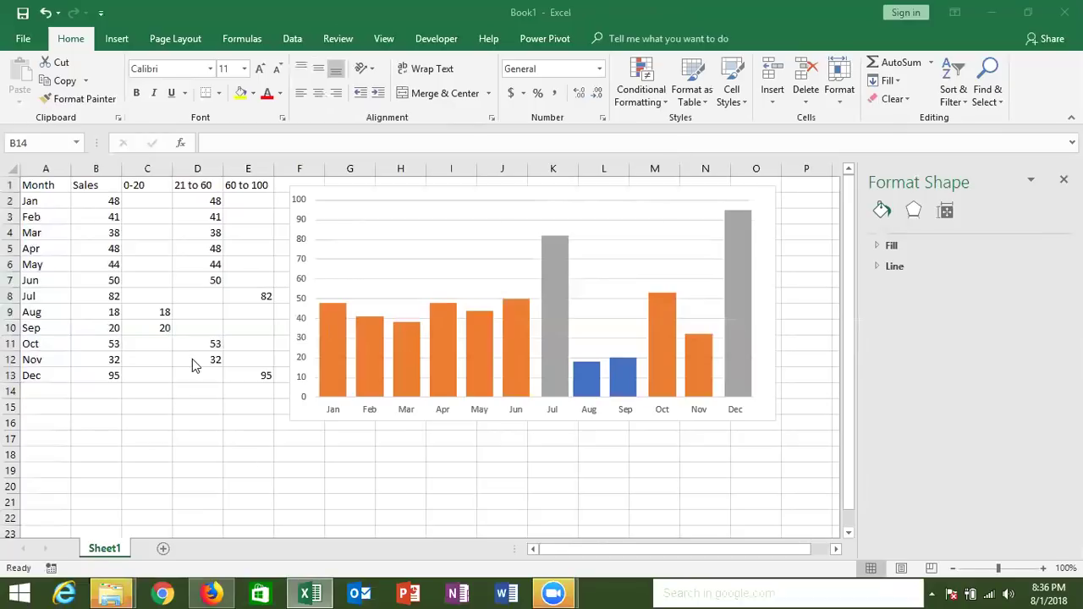
# - Add a blank sheet and rename the sales data sheet Ex-1
pyautogui.doubleClick(102, 550)
pyautogui.write('Ex')
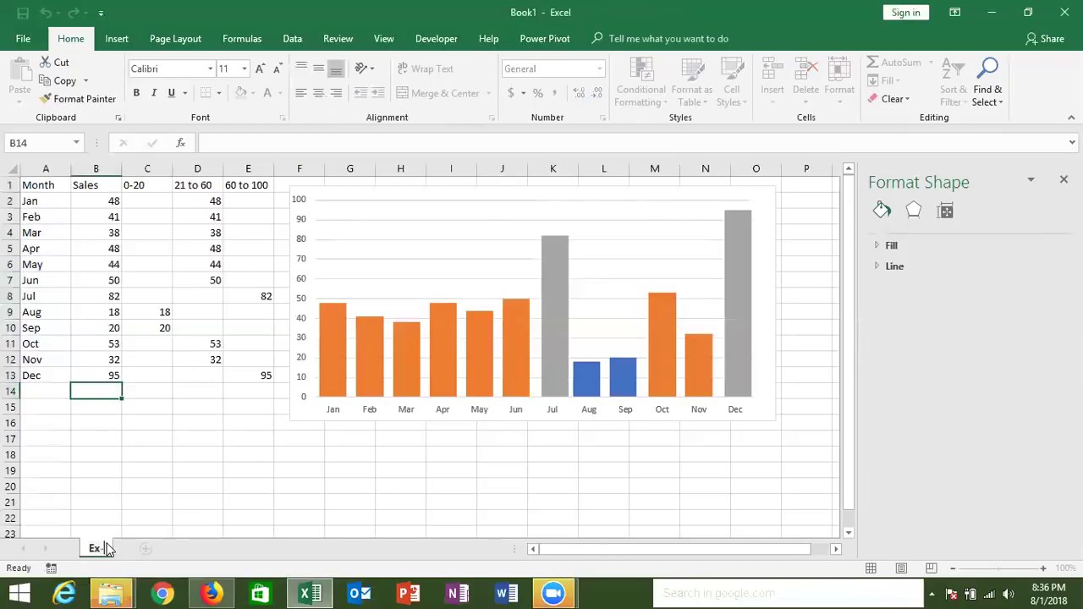
pyautogui.write('-2')
pyautogui.press('Return')
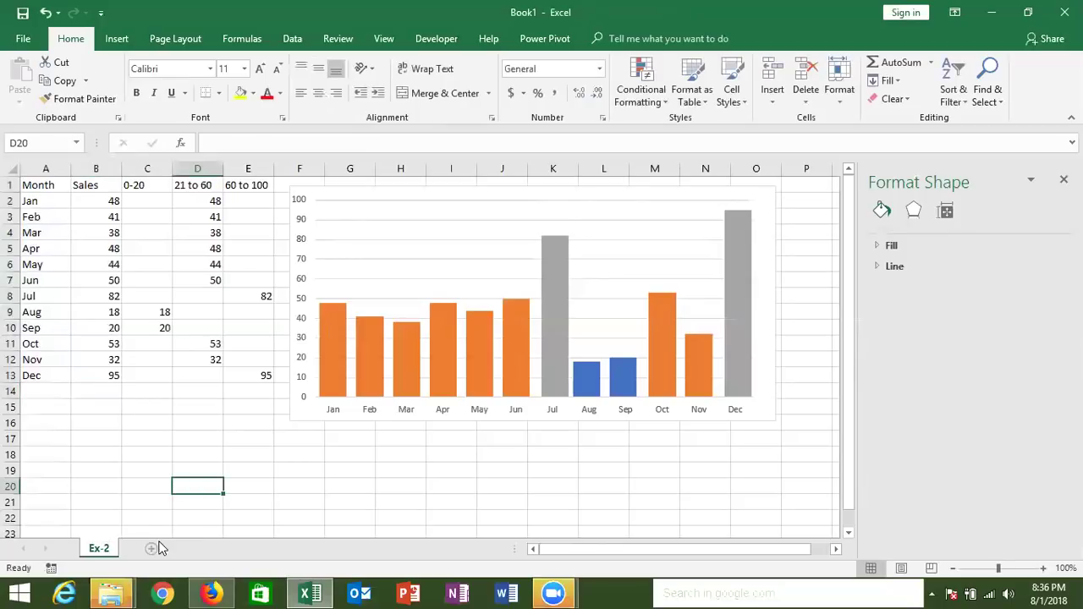
pyautogui.click(150, 548)
pyautogui.click(108, 548)
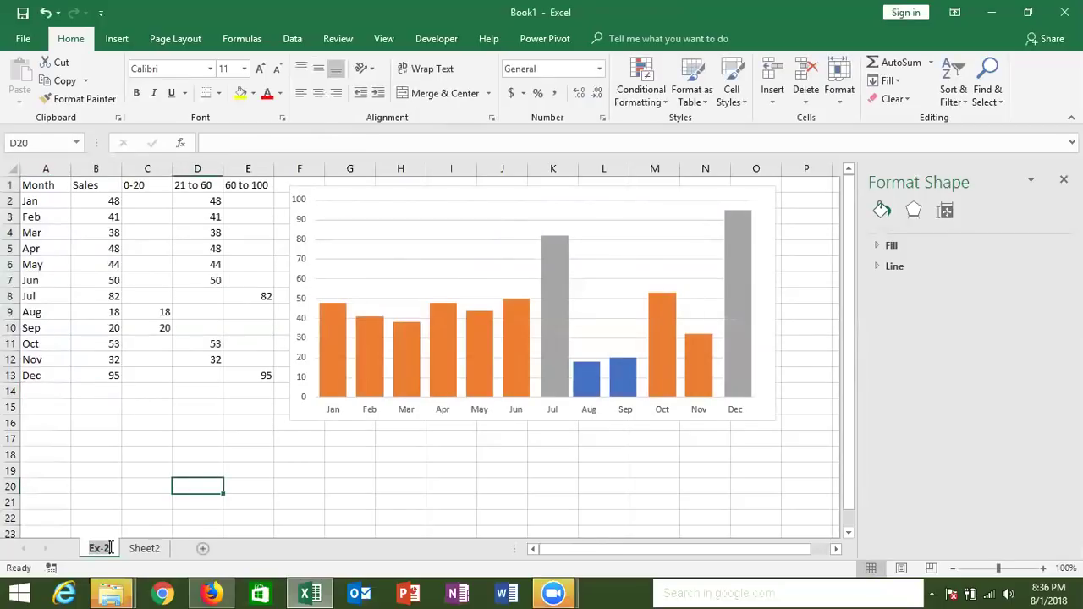
pyautogui.doubleClick(109, 548)
pyautogui.write('Ex-1')
pyautogui.click(149, 520)
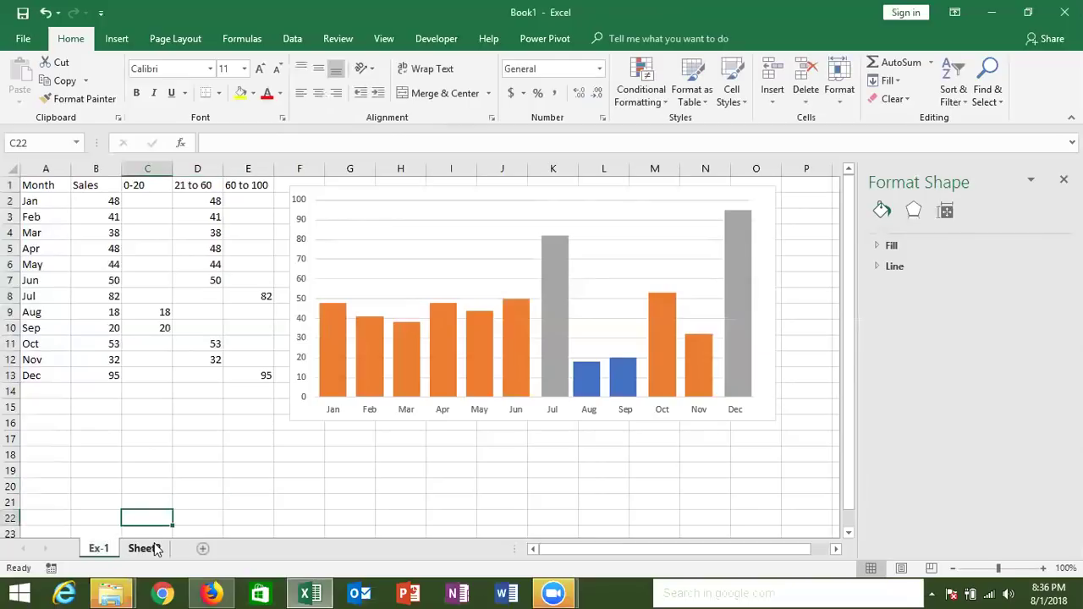
# - Name the new blank sheet Ex-2, then return to the Ex-1 sheet
pyautogui.doubleClick(155, 549)
pyautogui.write('E')
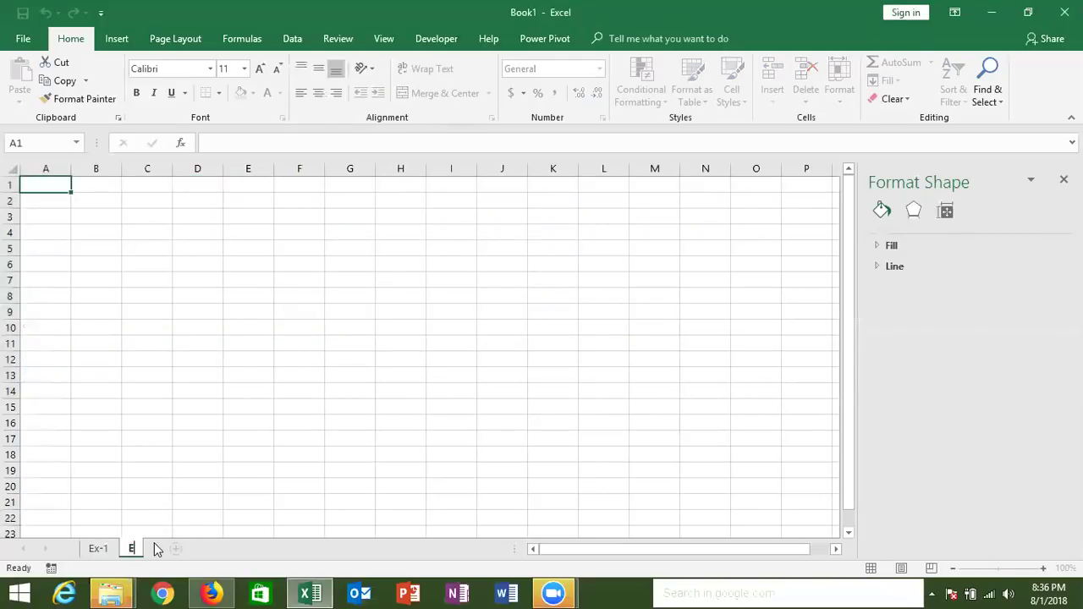
pyautogui.write('x3')
pyautogui.press('BackSpace')
pyautogui.write('-2')
pyautogui.click(131, 515)
pyautogui.click(98, 548)
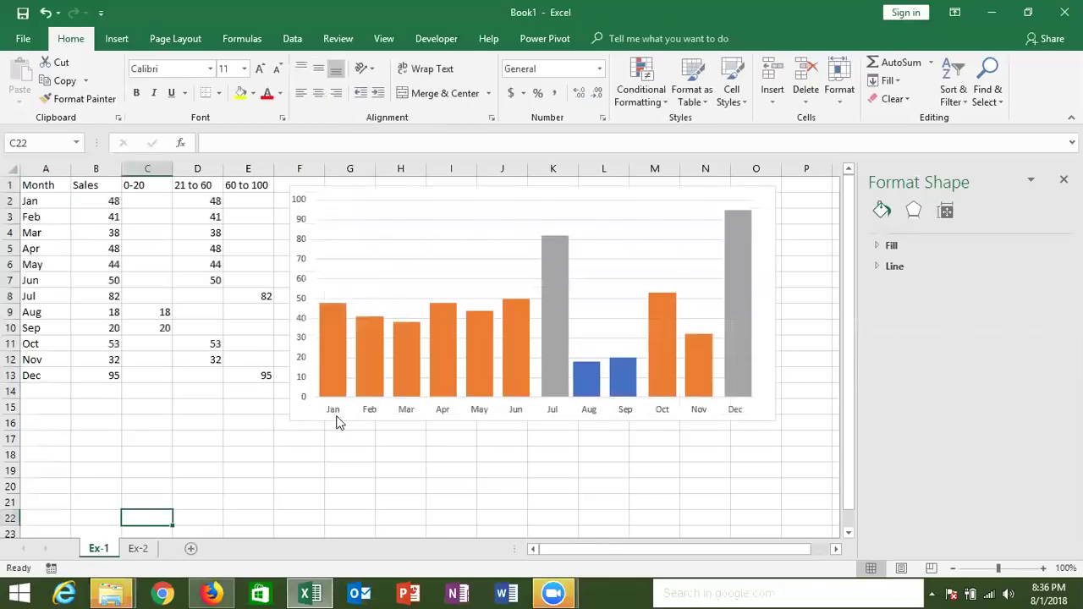
pyautogui.click(197, 328)
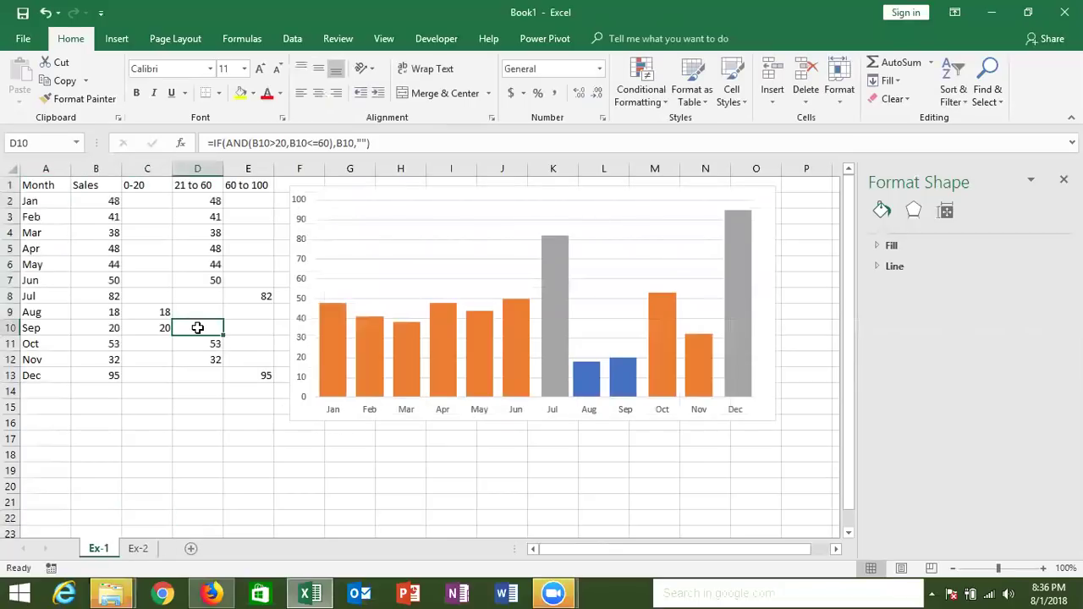
# - Cut the sales column chart from Ex-1 and paste it onto a newly inserted sheet
pyautogui.click(317, 195)
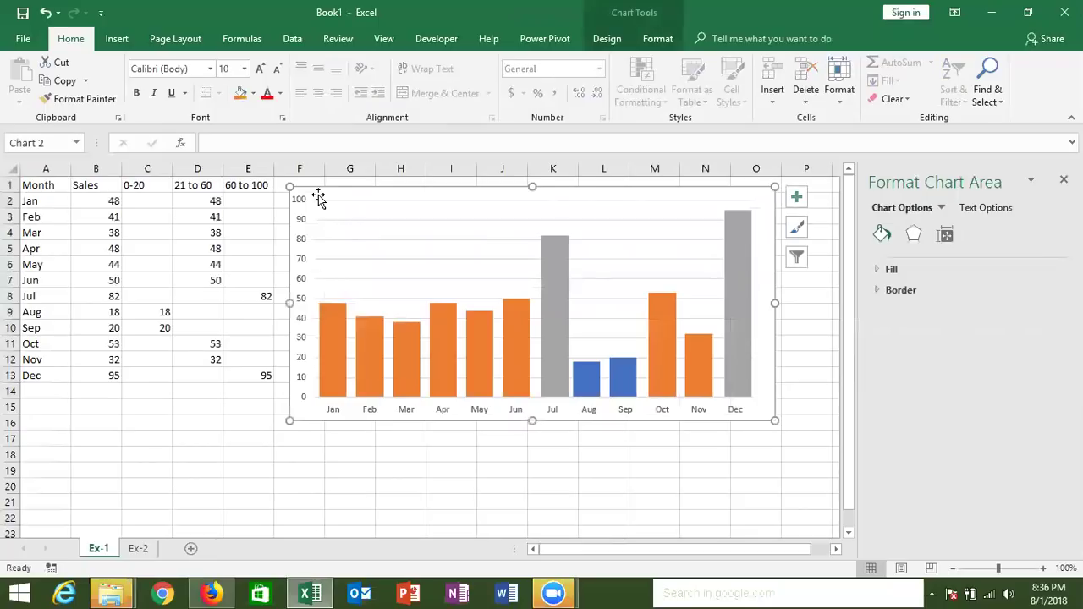
pyautogui.press('Delete')
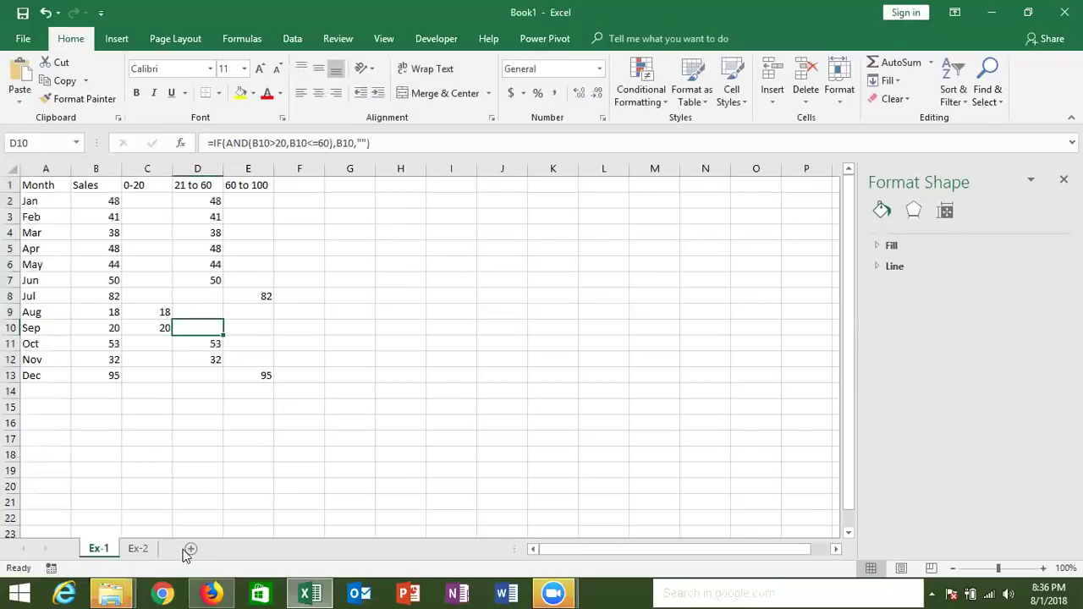
pyautogui.click(190, 548)
pyautogui.hotkey('ctrl', 'v')
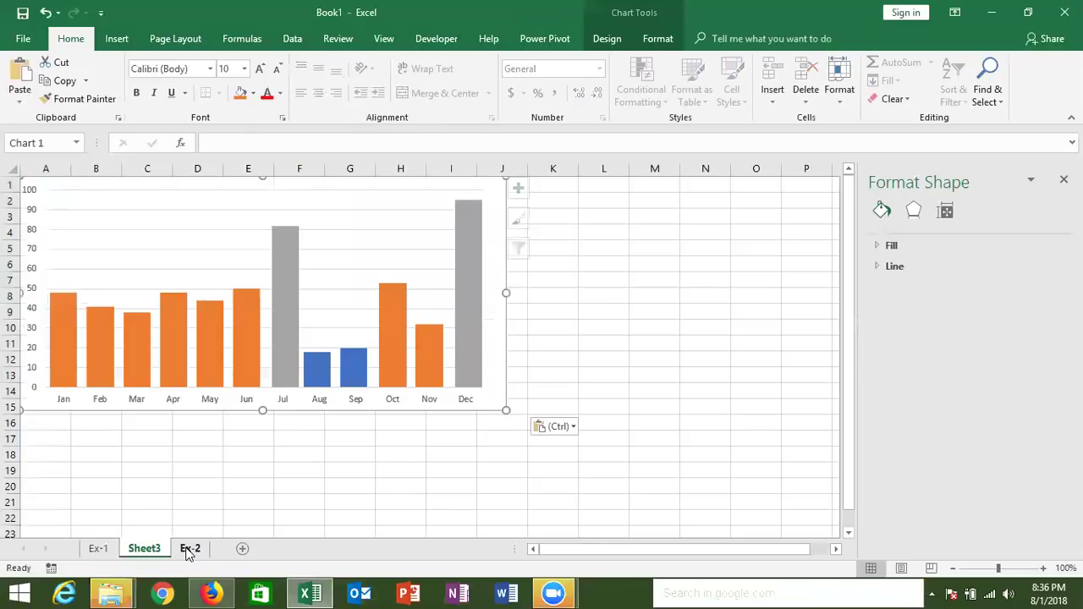
pyautogui.moveTo(487, 392); pyautogui.dragTo(545, 414)
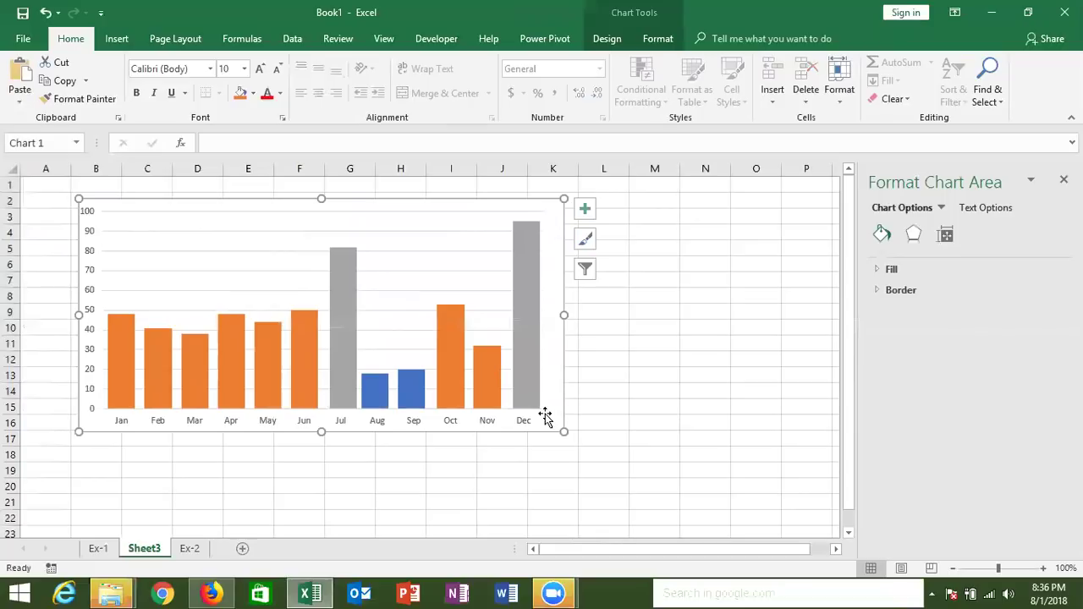
pyautogui.hotkey('ctrl', 'z')
pyautogui.hotkey('ctrl', 'z')
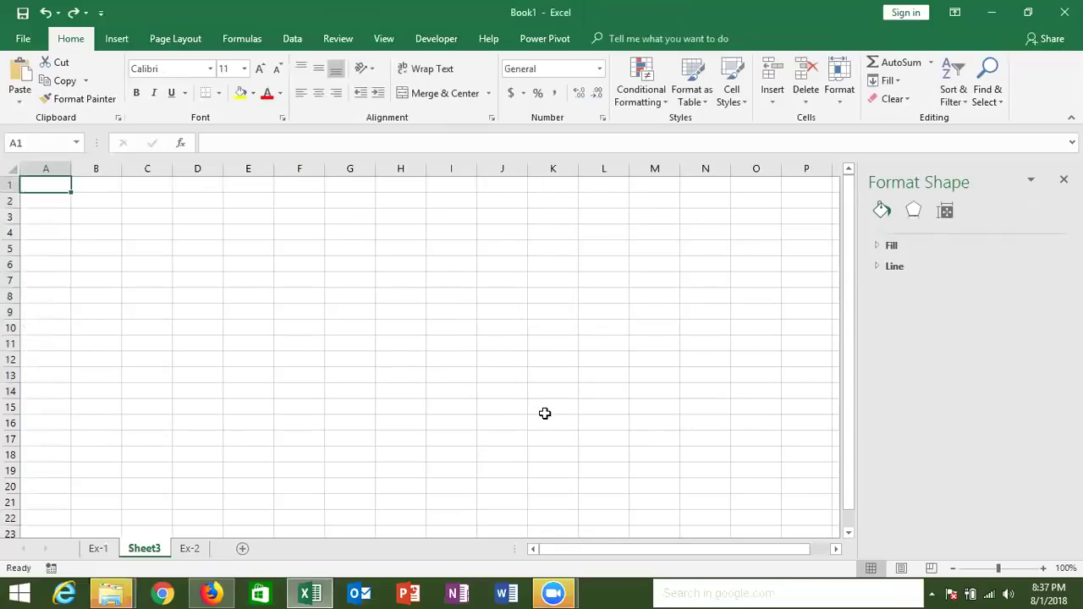
# - Paste the chart back onto Ex-1 near cell H3, briefly hiding columns A–E
pyautogui.click(102, 547)
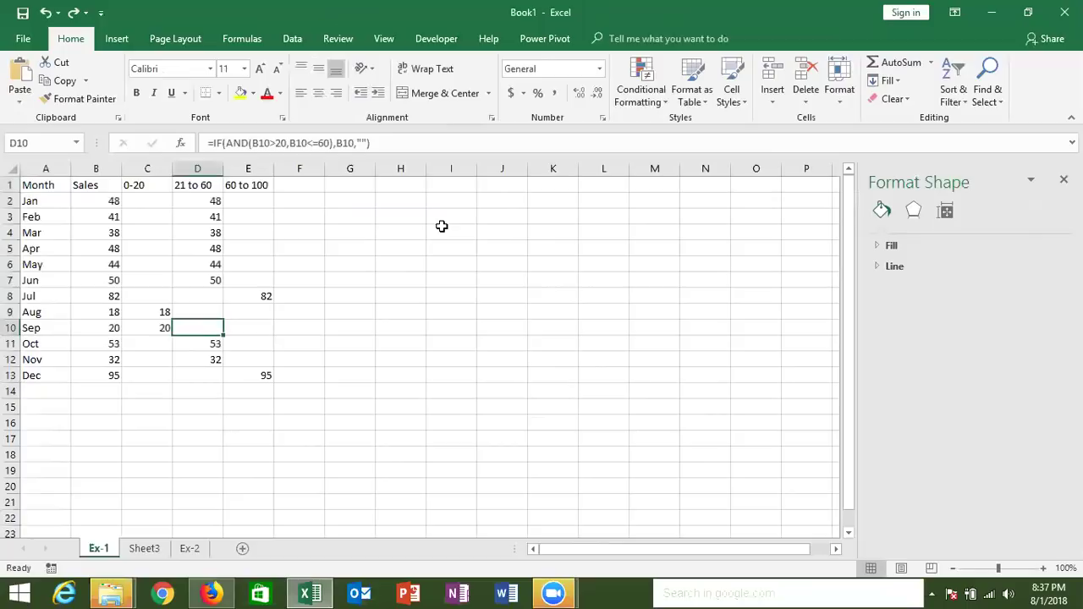
pyautogui.click(391, 212)
pyautogui.hotkey('ctrl', 'v')
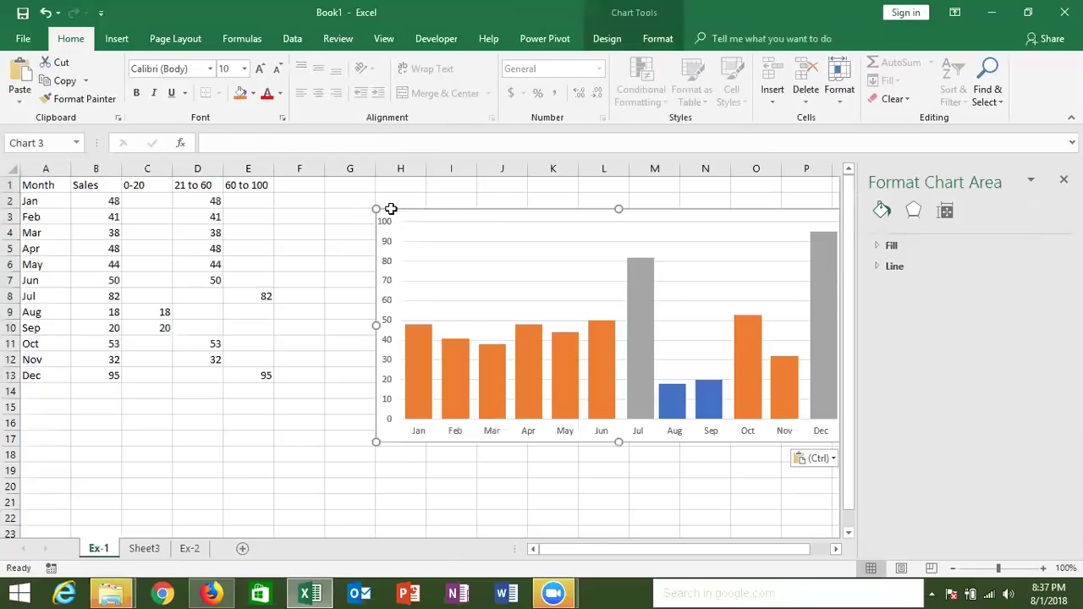
pyautogui.moveTo(397, 212); pyautogui.dragTo(363, 205)
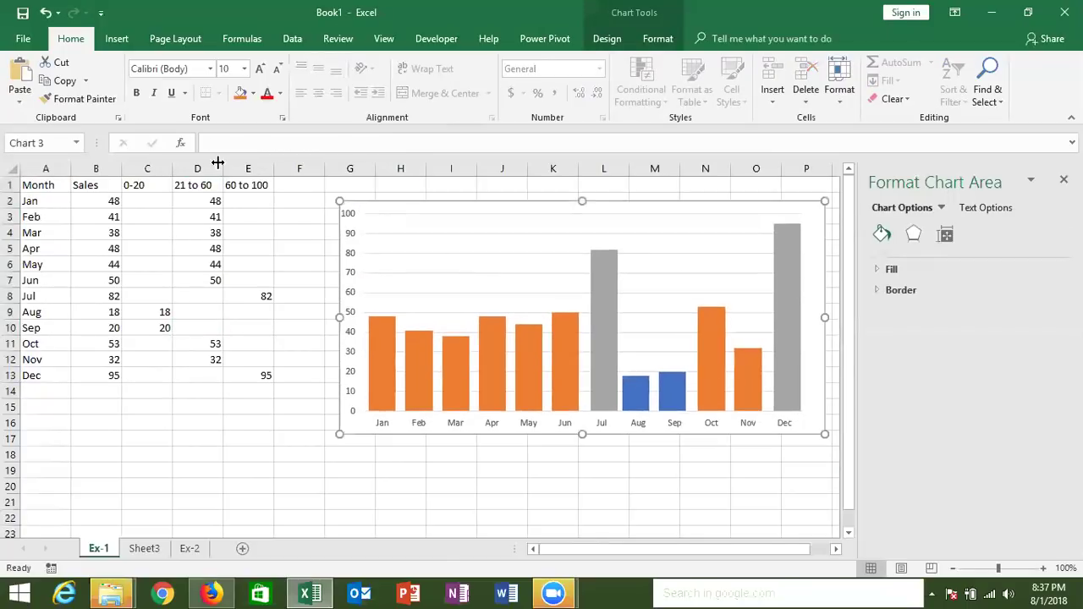
pyautogui.moveTo(248, 185); pyautogui.dragTo(30, 158)
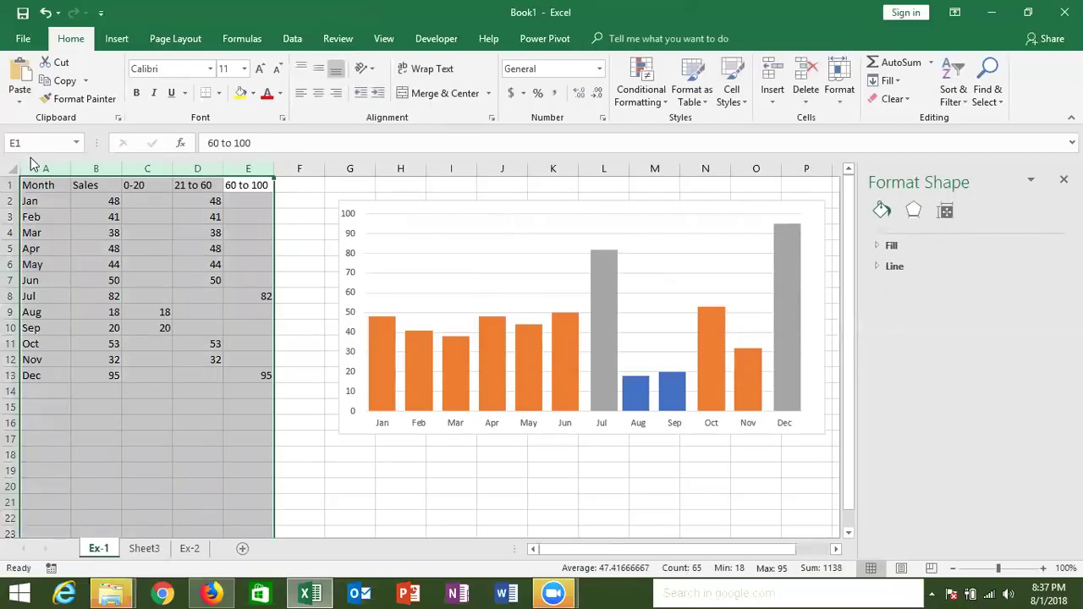
pyautogui.rightClick(42, 168)
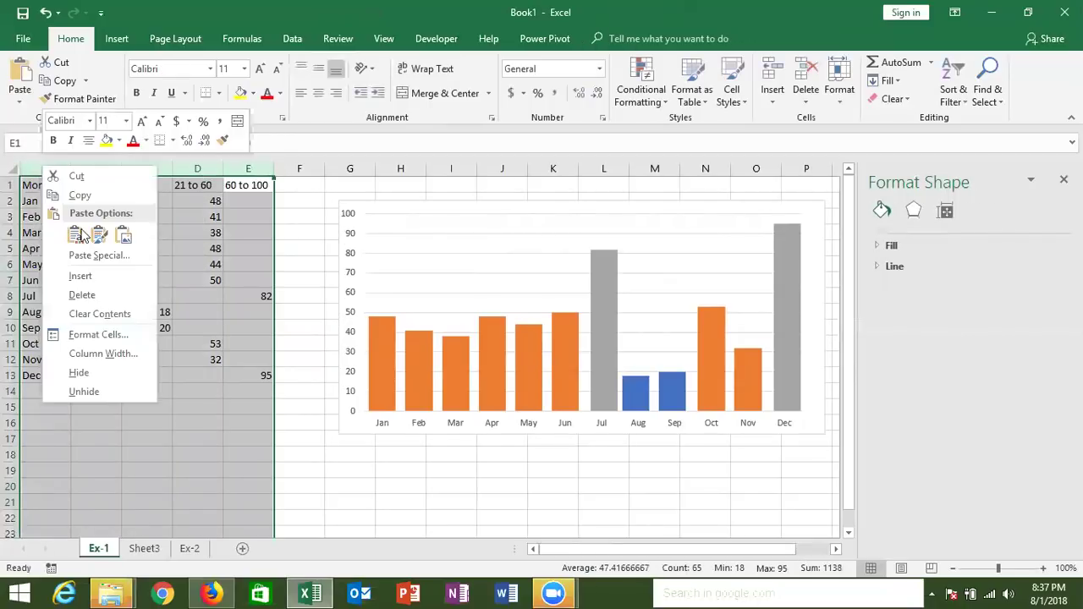
pyautogui.click(78, 372)
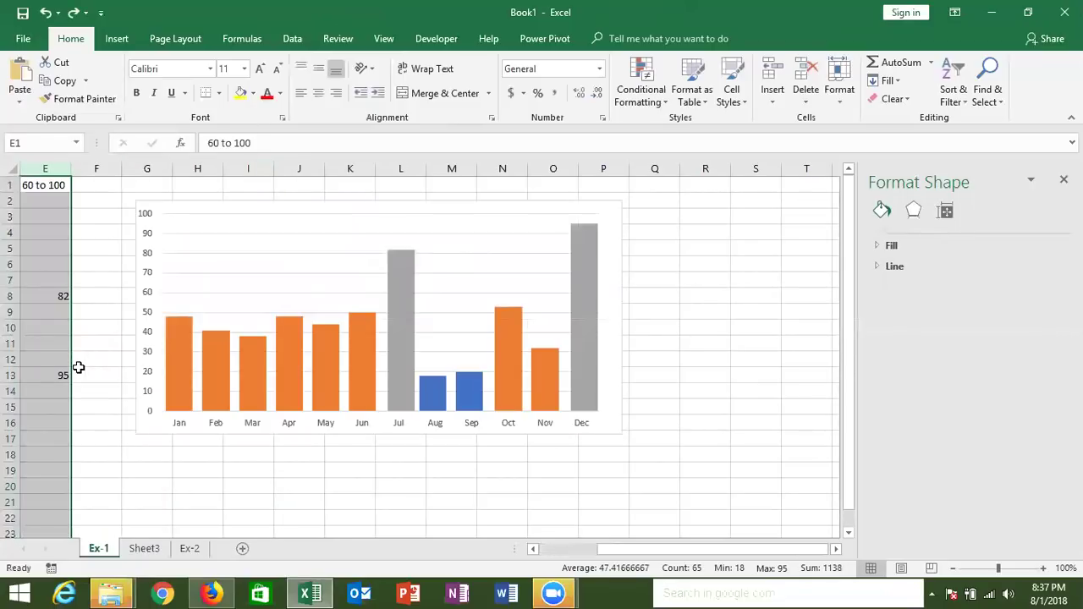
pyautogui.press('Left')
pyautogui.press('Left')
pyautogui.press('Left')
pyautogui.press('Left')
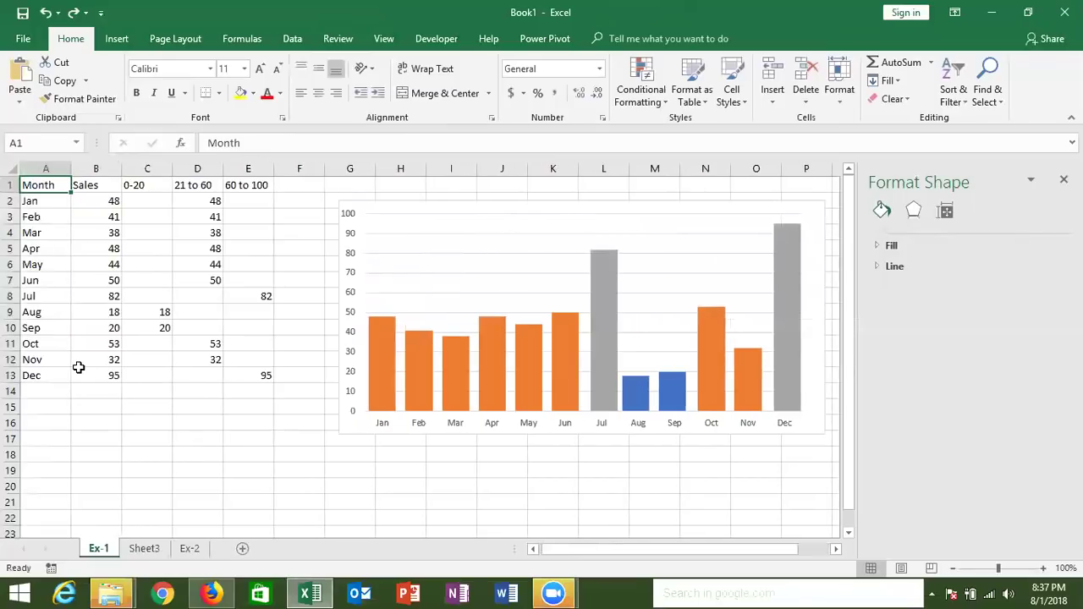
# - Place the chart beside the table over columns F–O and move Ex-2 ahead of Sheet3
pyautogui.click(344, 222)
pyautogui.moveTo(398, 209); pyautogui.dragTo(56, 179)
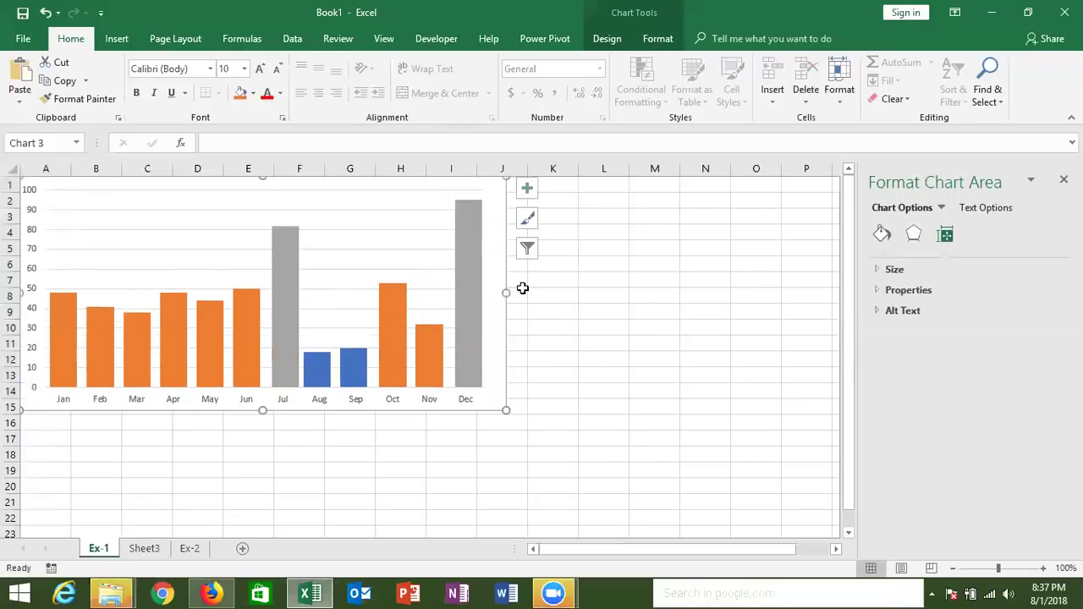
pyautogui.click(522, 293)
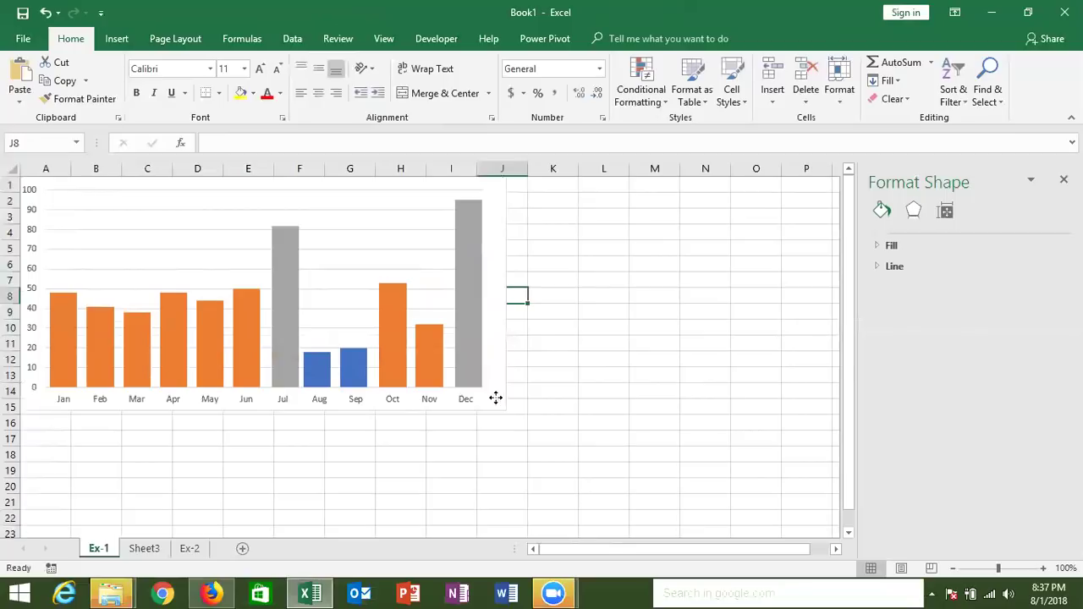
pyautogui.moveTo(495, 398); pyautogui.dragTo(783, 415)
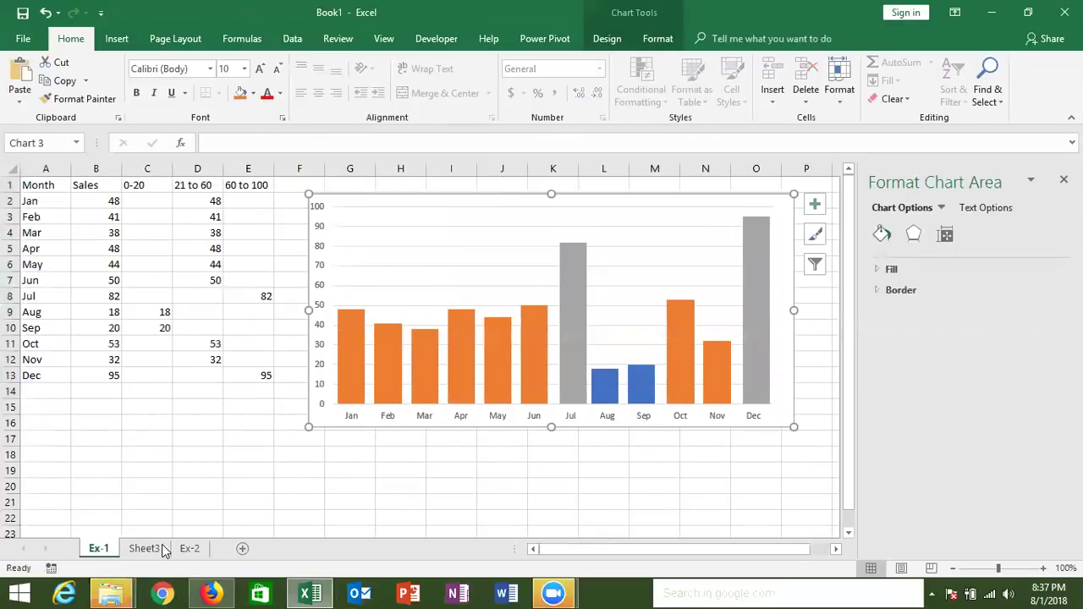
pyautogui.moveTo(189, 548); pyautogui.dragTo(140, 549)
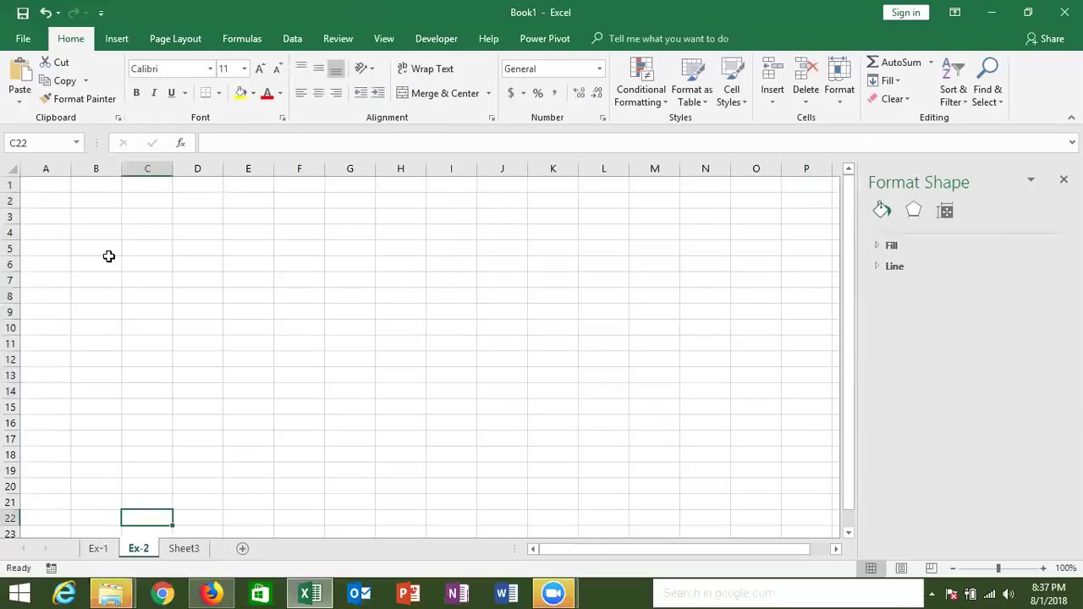
# - Enter Month and Sales headers in A1:B1 and fill the months Jan through Oct down column A
pyautogui.click(49, 182)
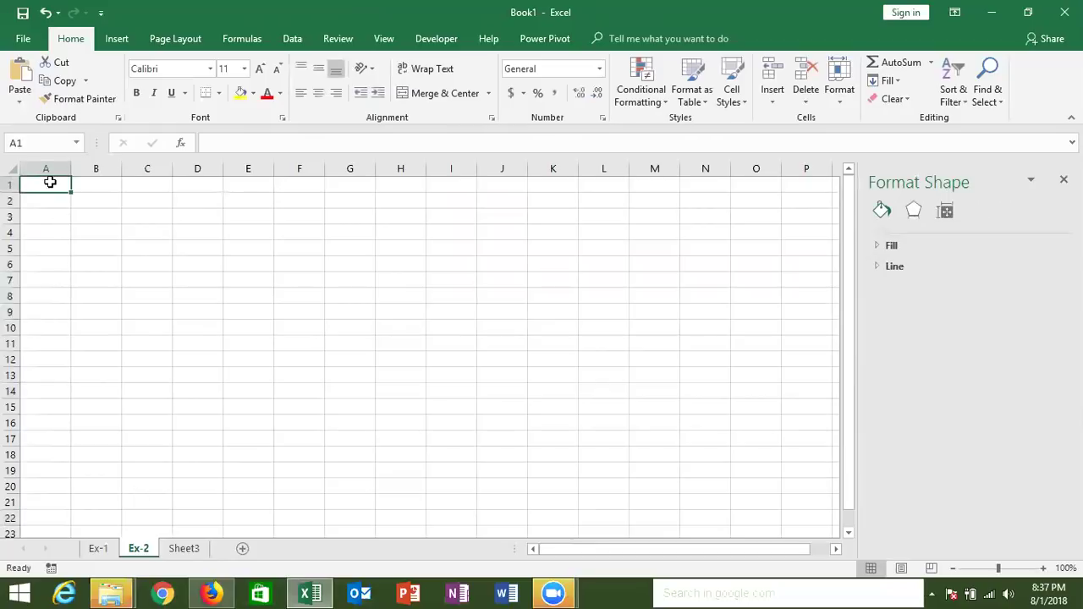
pyautogui.write('Mont')
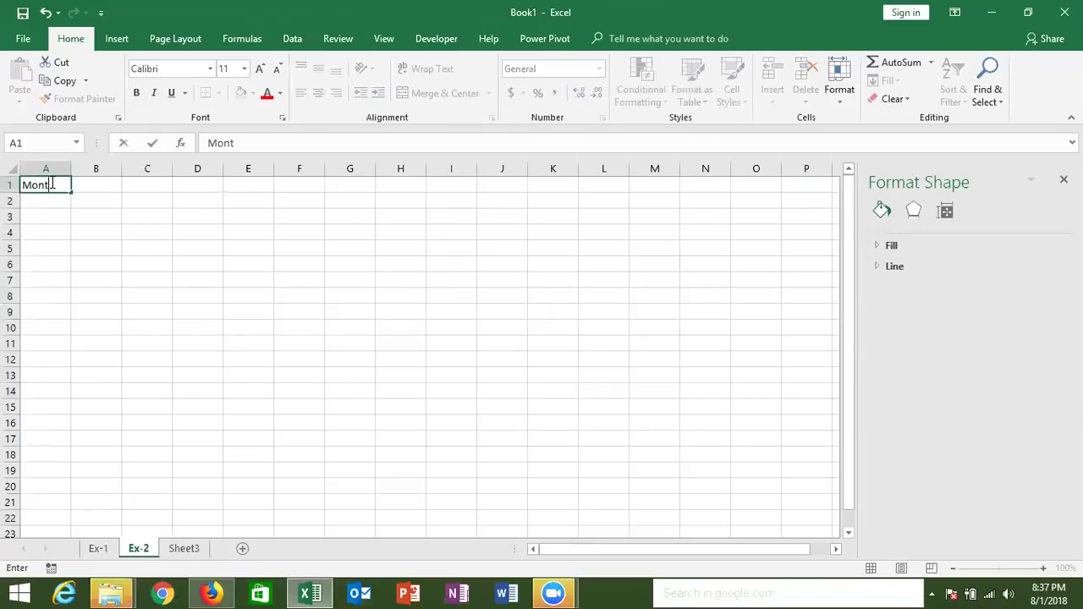
pyautogui.write('h')
pyautogui.click(91, 182)
pyautogui.write('Sakes')
pyautogui.press('BackSpace')
pyautogui.press('BackSpace')
pyautogui.press('BackSpace')
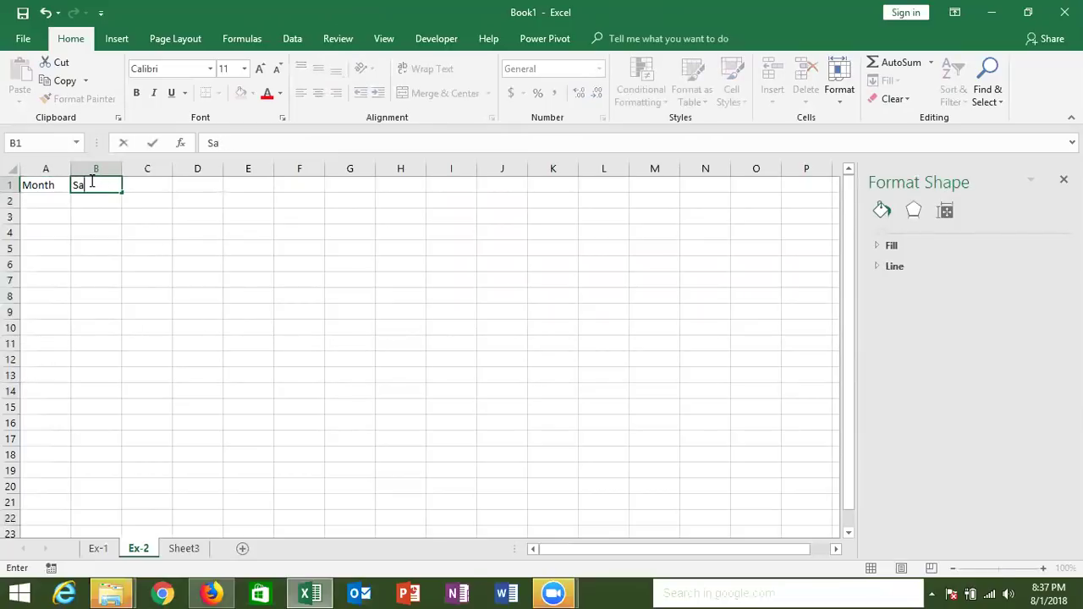
pyautogui.write('ls')
pyautogui.press('BackSpace')
pyautogui.write('es')
pyautogui.press('Return')
pyautogui.write('JAn')
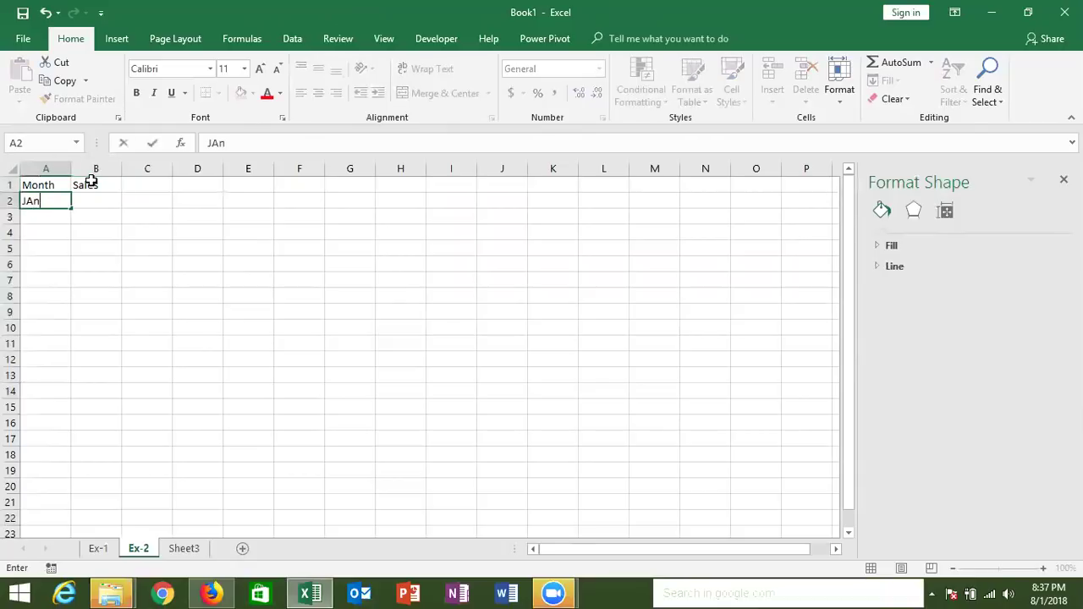
pyautogui.press('Return')
pyautogui.press('Up')
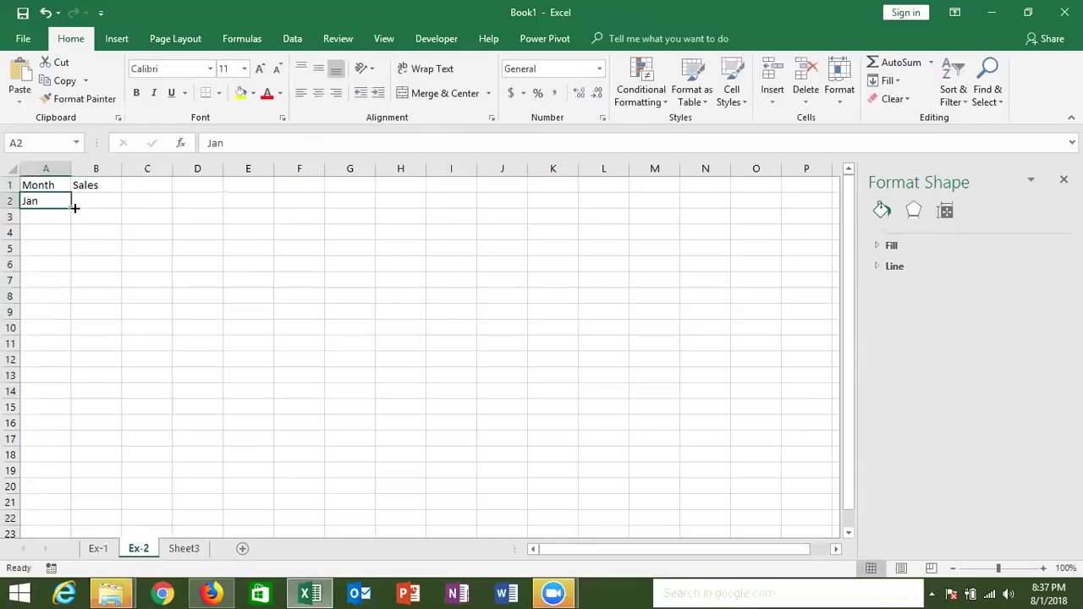
pyautogui.moveTo(71, 208); pyautogui.dragTo(70, 354)
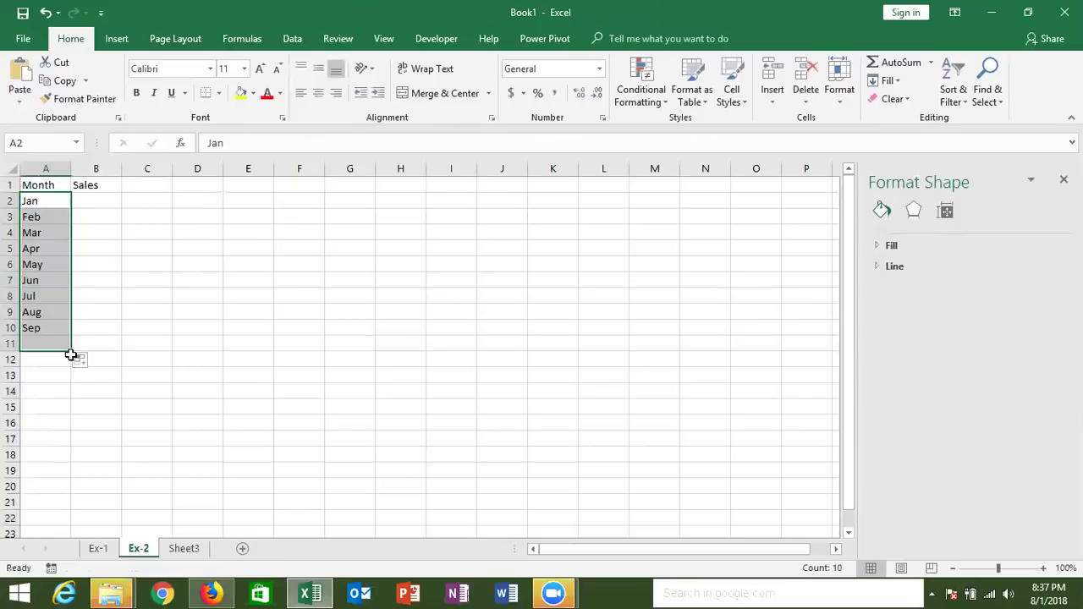
# - Enter Jan–Oct sales 85, 36, 85, 65, 36, 63, 36, 65, 56, 63 in column B
pyautogui.click(101, 200)
pyautogui.write('85')
pyautogui.press('Return')
pyautogui.write('36')
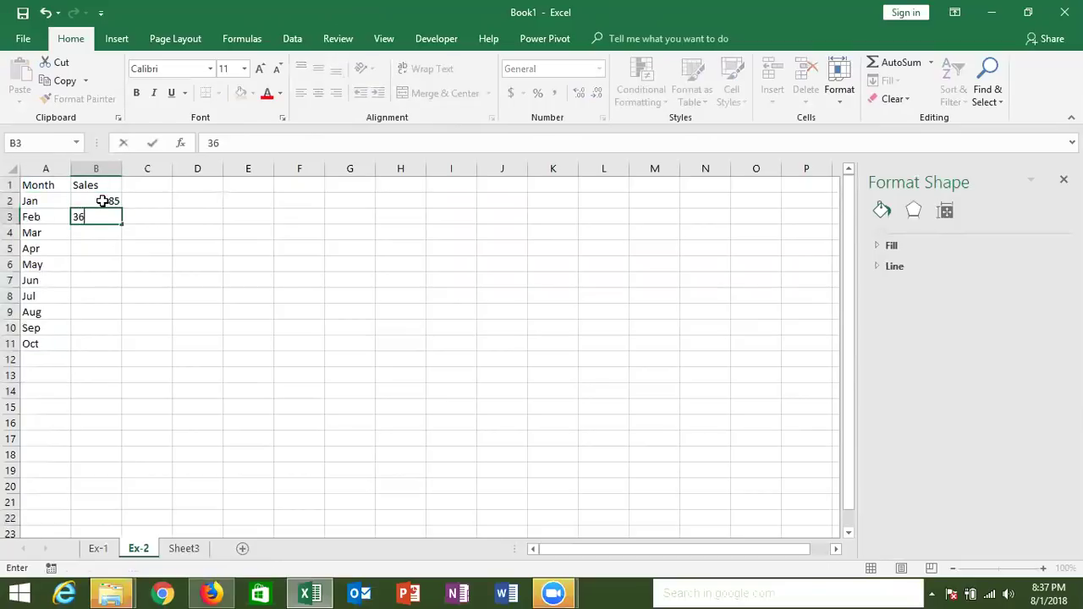
pyautogui.press('Return')
pyautogui.write('85')
pyautogui.press('Return')
pyautogui.write('65')
pyautogui.press('Return')
pyautogui.write('36')
pyautogui.press('Return')
pyautogui.write('63')
pyautogui.press('Return')
pyautogui.write('36')
pyautogui.press('Return')
pyautogui.write('65')
pyautogui.press('Return')
pyautogui.write('56')
pyautogui.press('Return')
pyautogui.write('6')
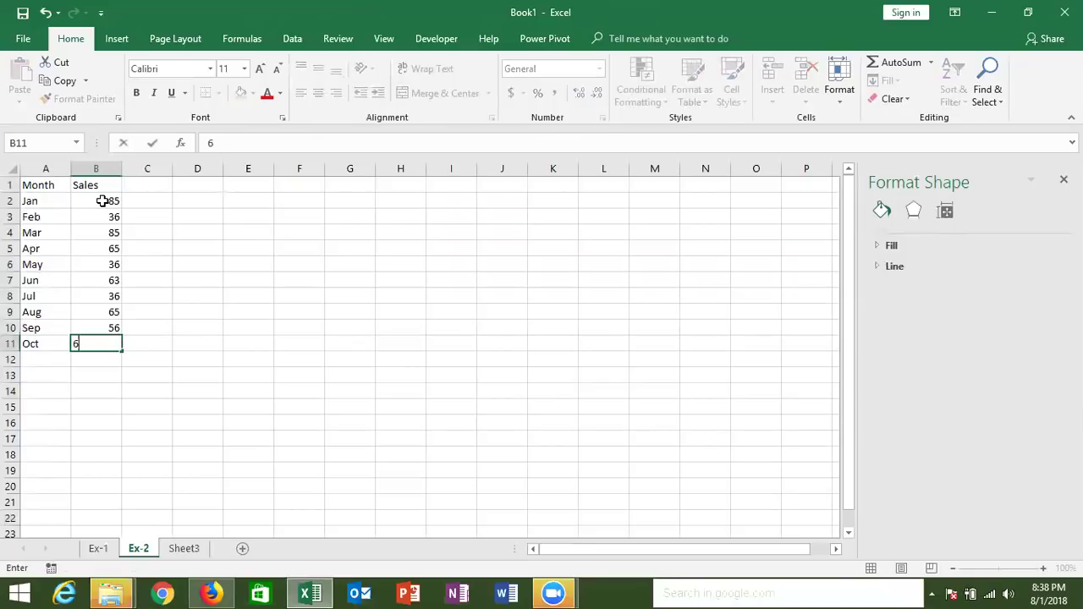
pyautogui.write('3')
pyautogui.press('Return')
# - Insert a clustered column chart of the Month and Sales table
pyautogui.moveTo(53, 184)
pyautogui.mouseDown()
pyautogui.moveTo(103, 310)
pyautogui.moveTo(104, 343)
pyautogui.mouseUp()
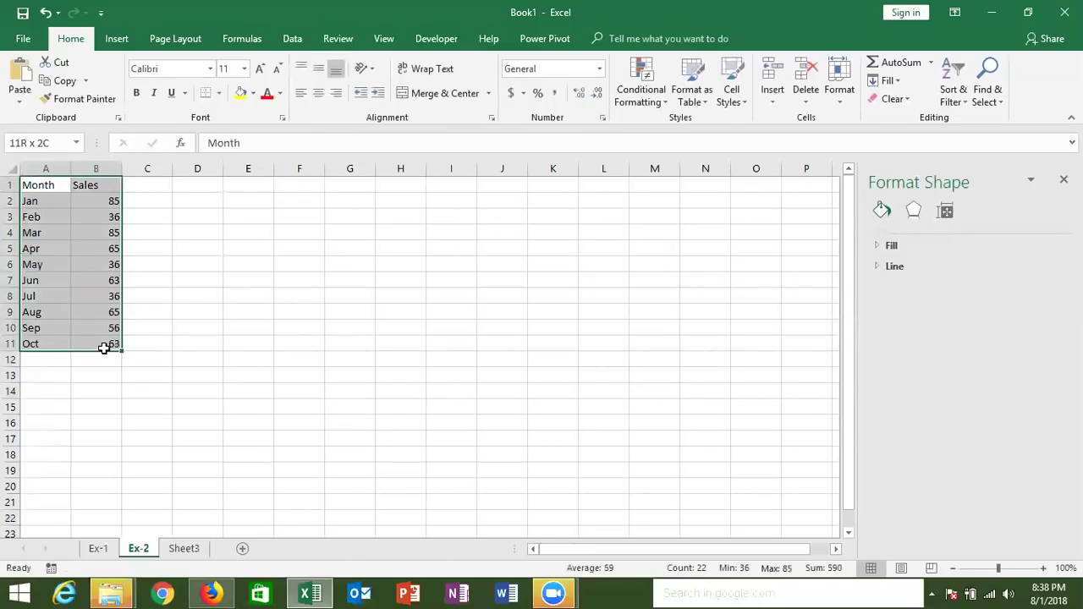
pyautogui.click(115, 42)
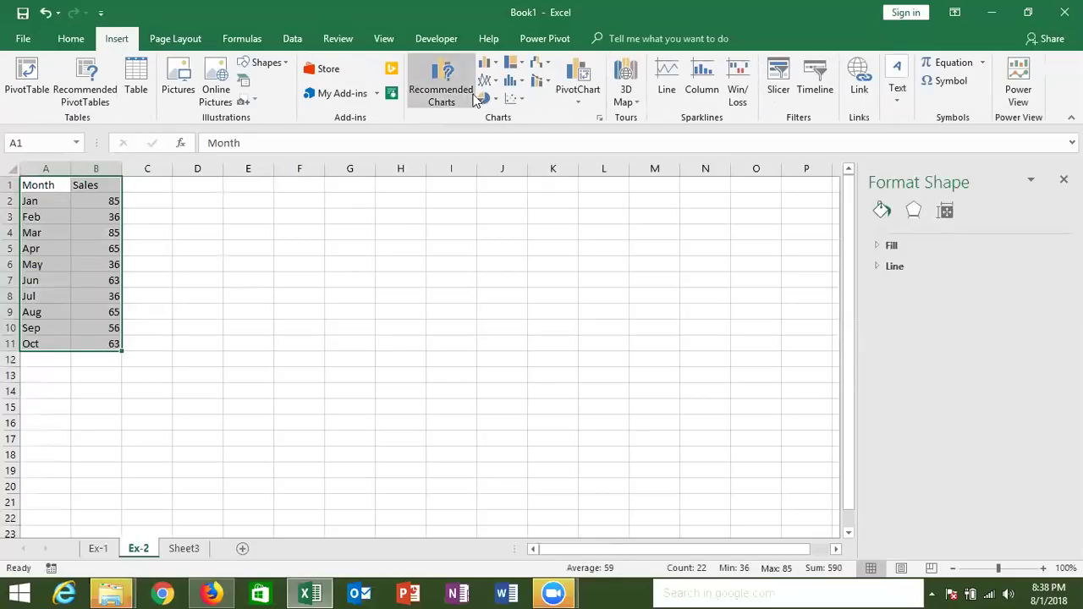
pyautogui.click(489, 67)
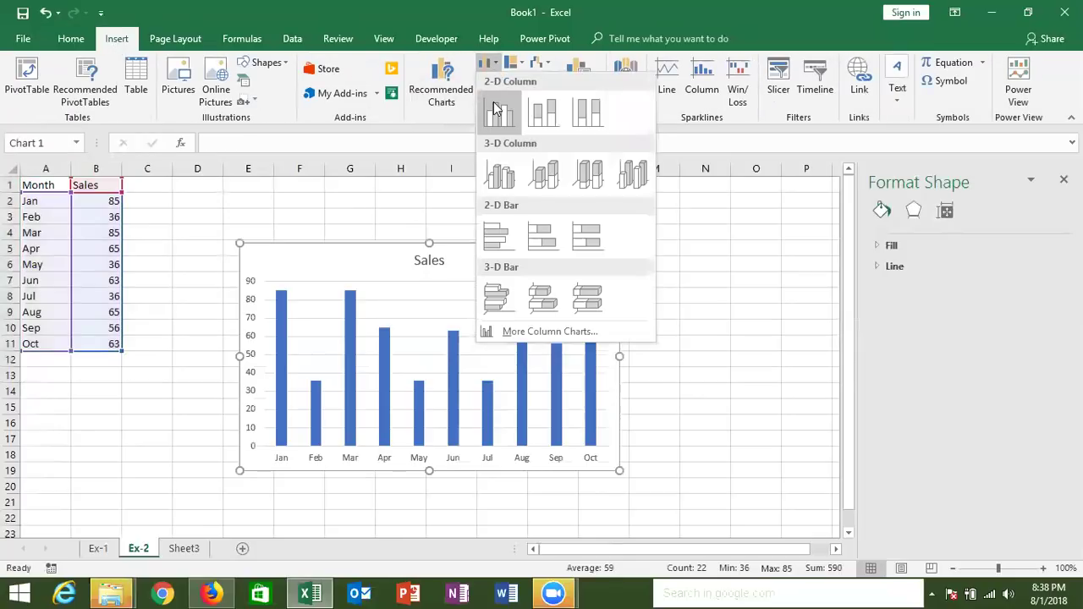
pyautogui.click(497, 109)
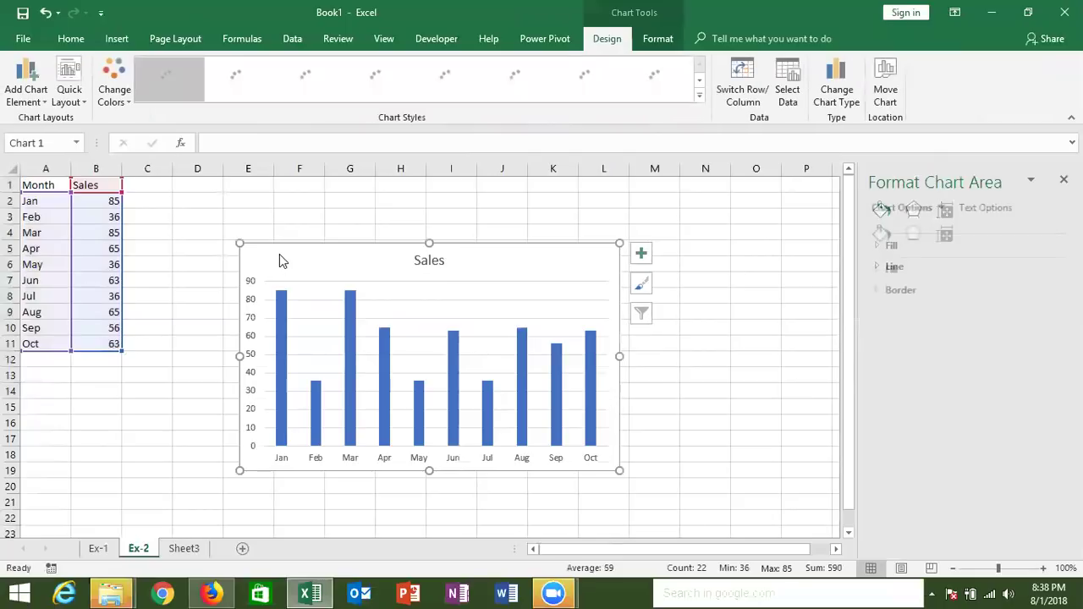
# - Clear the Aug–Oct rows so the table holds only Jan–Jul
pyautogui.moveTo(38, 292)
pyautogui.mouseDown()
pyautogui.moveTo(85, 319)
pyautogui.moveTo(94, 347)
pyautogui.mouseUp()
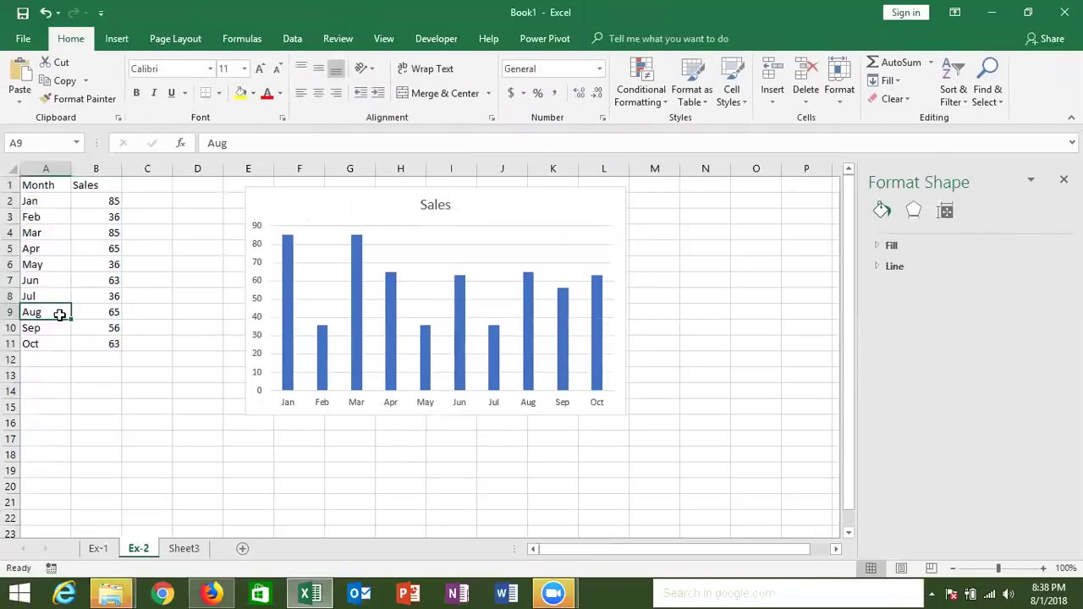
pyautogui.press('Delete')
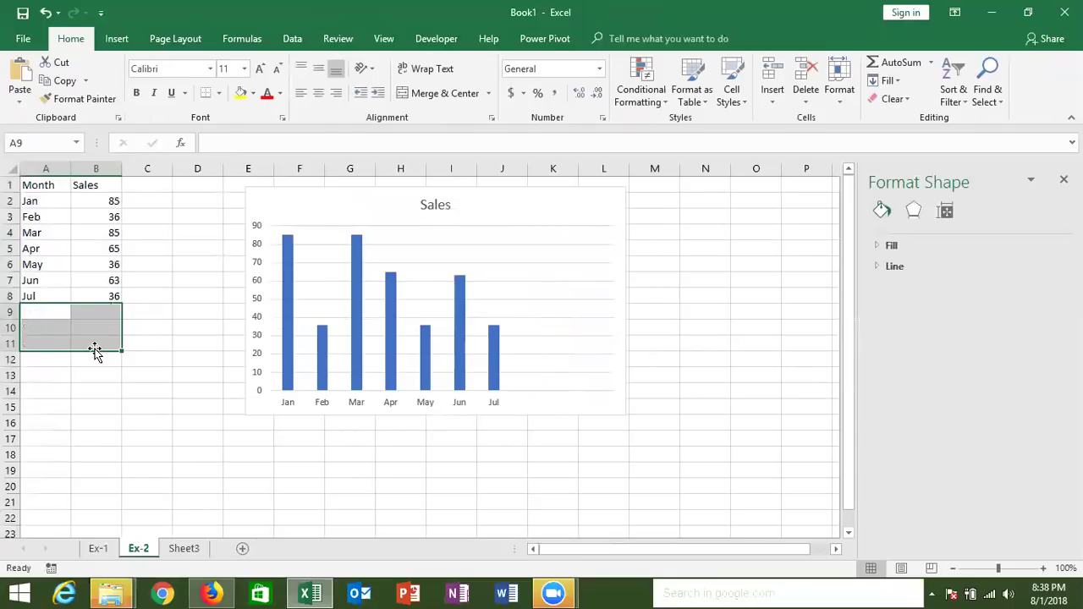
pyautogui.click(98, 385)
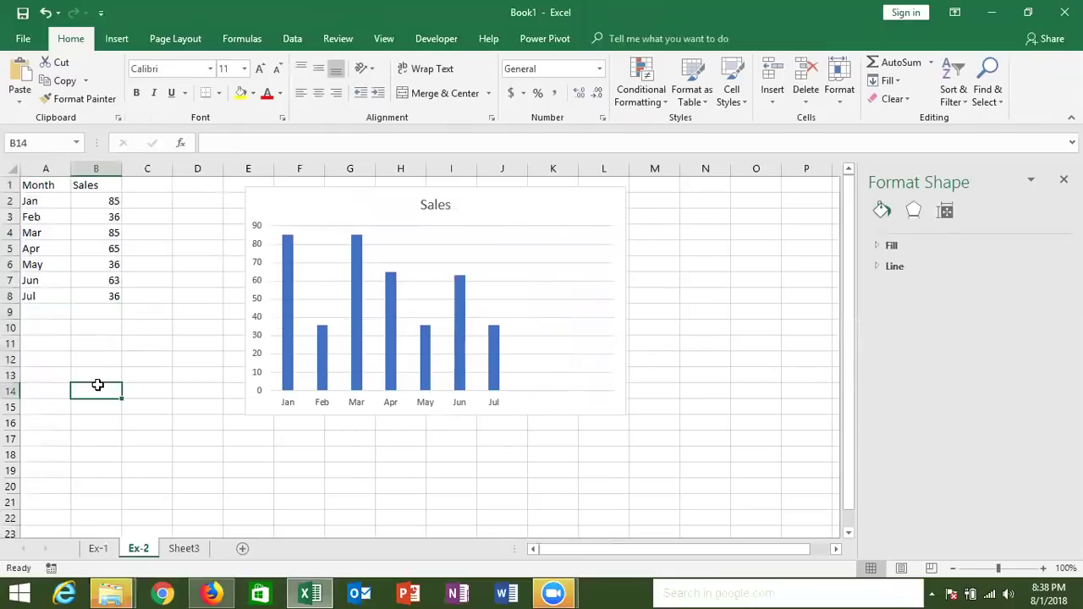
pyautogui.click(1031, 593)
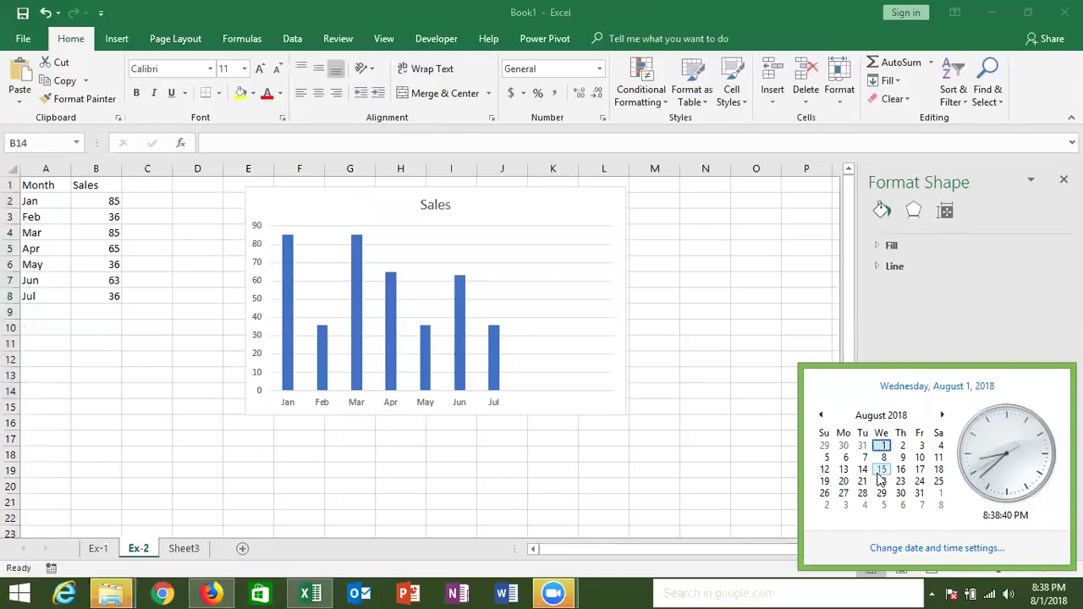
# - Shrink the Sales chart's data range so it ends at Jul
pyautogui.click(756, 455)
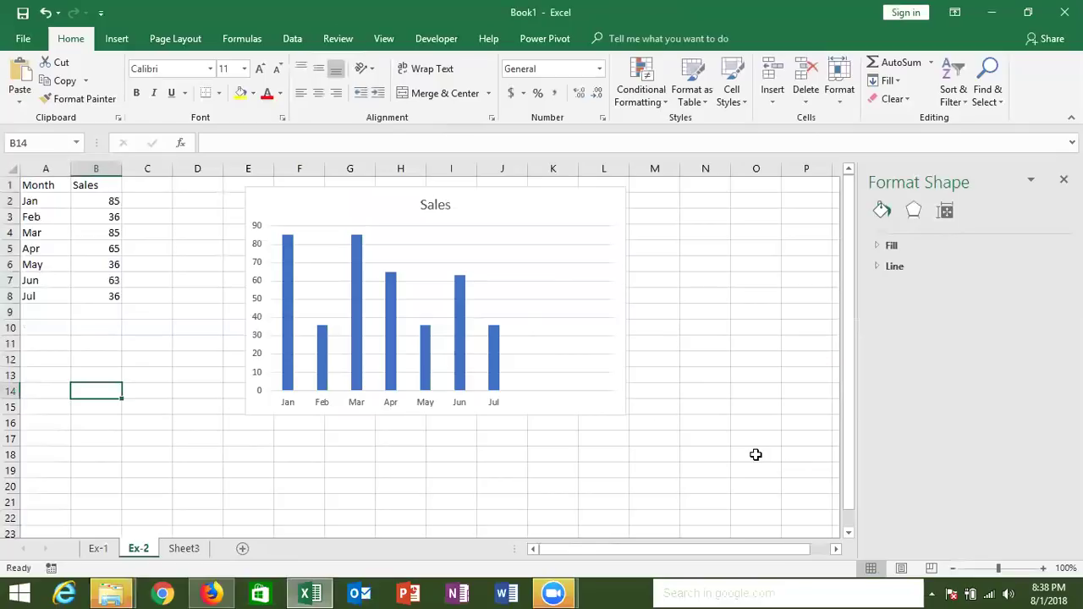
pyautogui.click(602, 400)
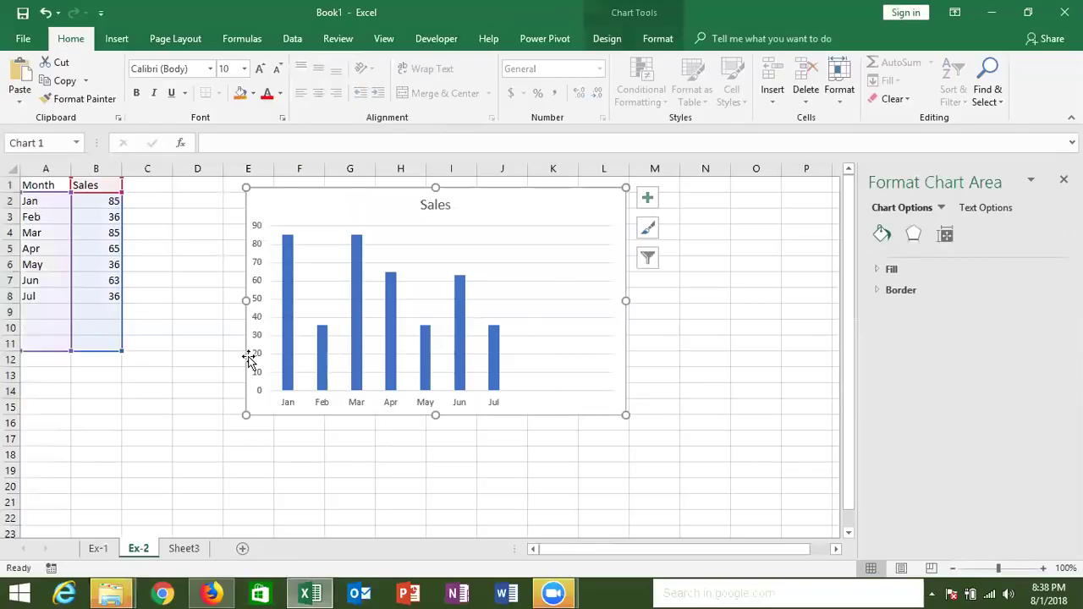
pyautogui.moveTo(71, 350); pyautogui.dragTo(68, 309)
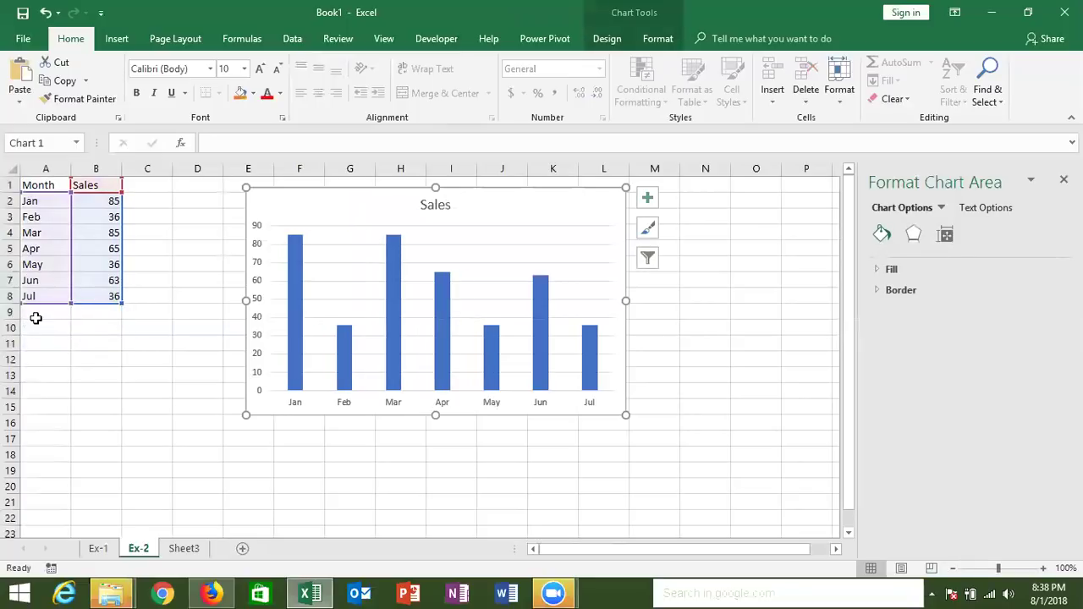
# - Add Oct with sales 85 in row 9 and extend the chart range to include it
pyautogui.click(36, 319)
pyautogui.write('O')
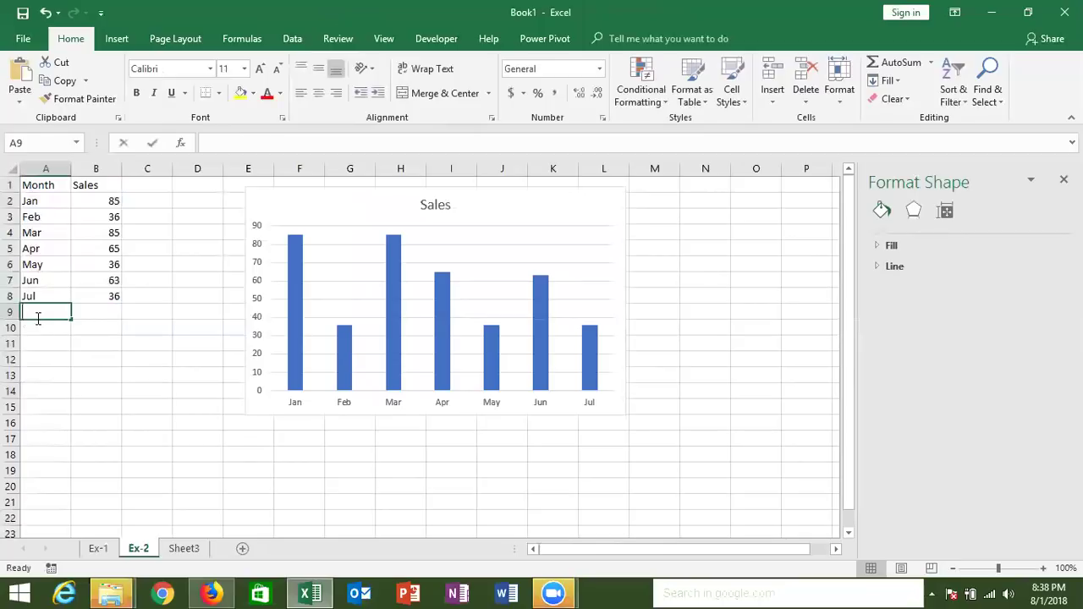
pyautogui.write('Ct')
pyautogui.press('Tab')
pyautogui.write('85')
pyautogui.press('Return')
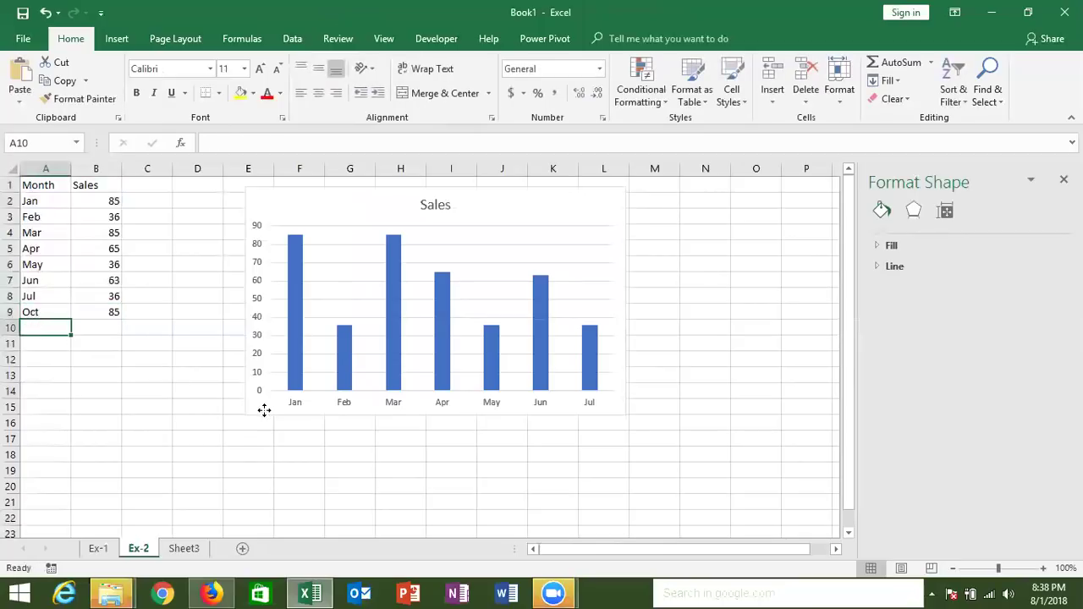
pyautogui.click(264, 409)
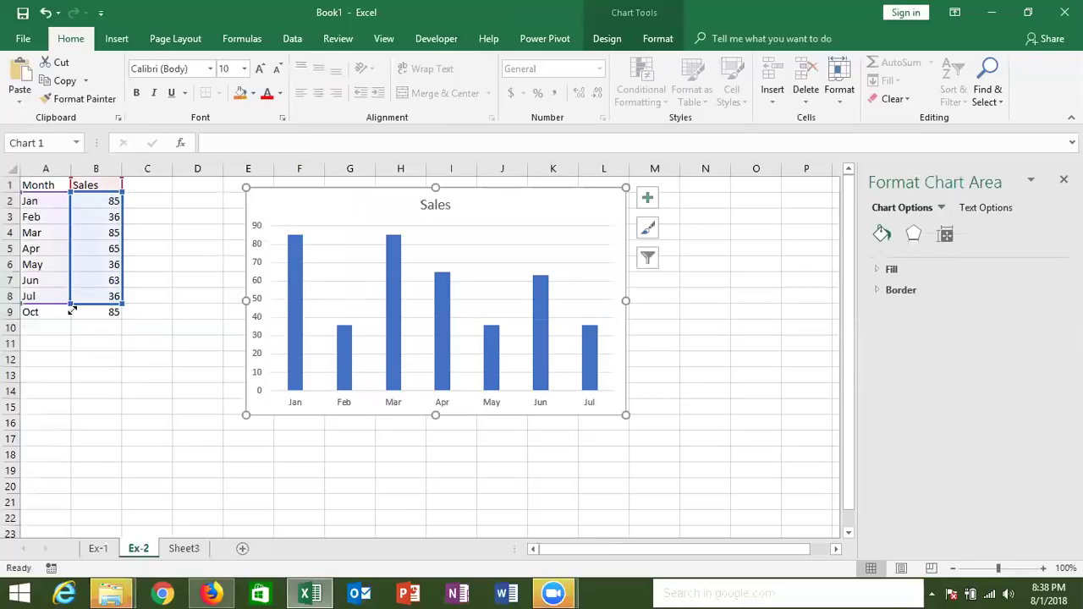
pyautogui.moveTo(72, 309); pyautogui.dragTo(75, 315)
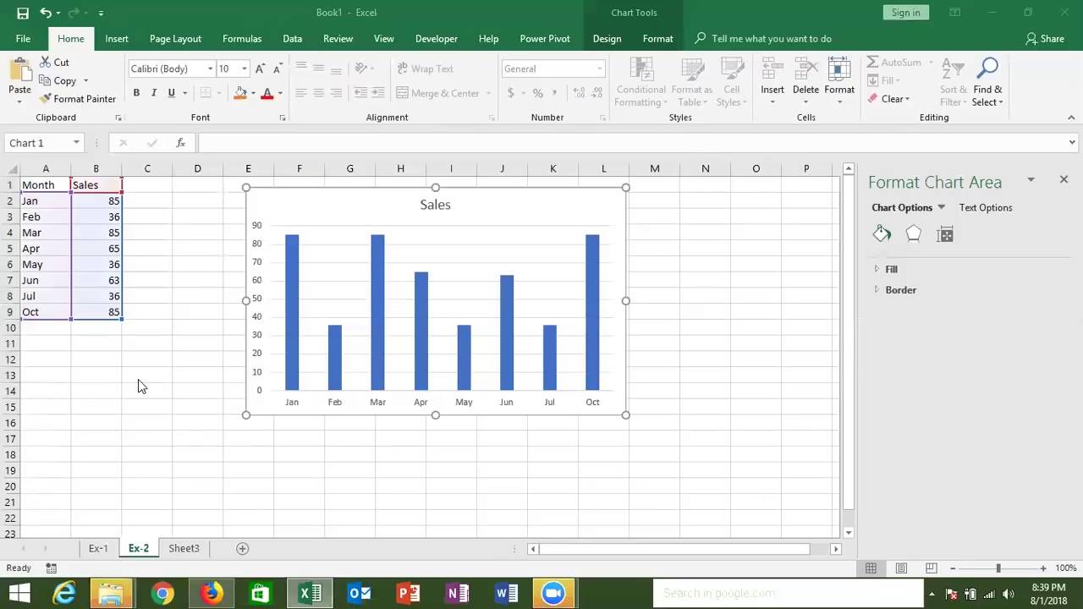
# - Drag the Sales chart to the right so it covers columns H–N
pyautogui.click(337, 208)
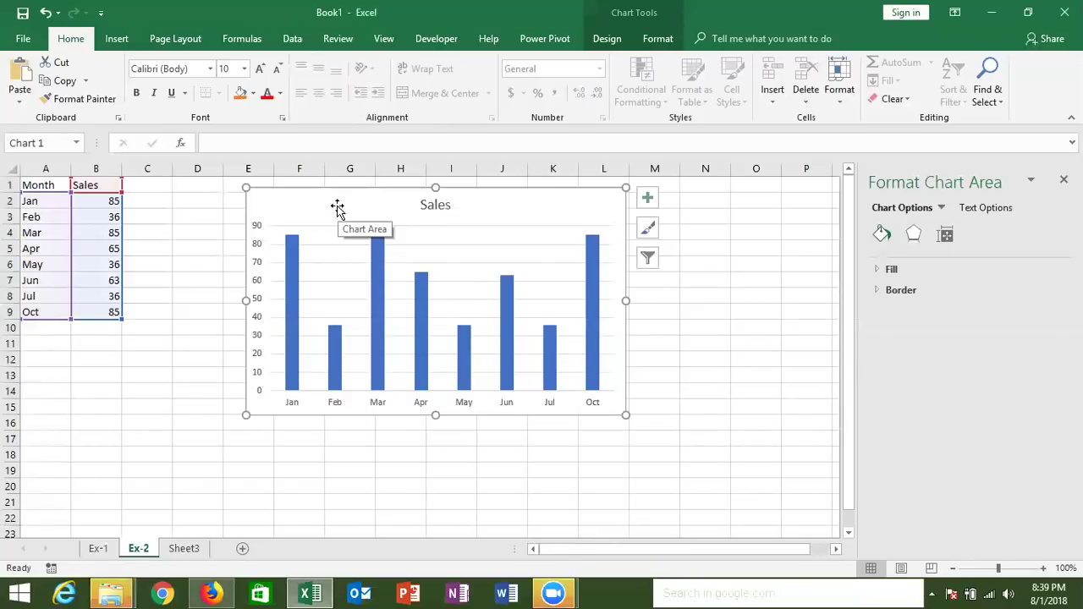
pyautogui.moveTo(336, 208); pyautogui.dragTo(467, 220)
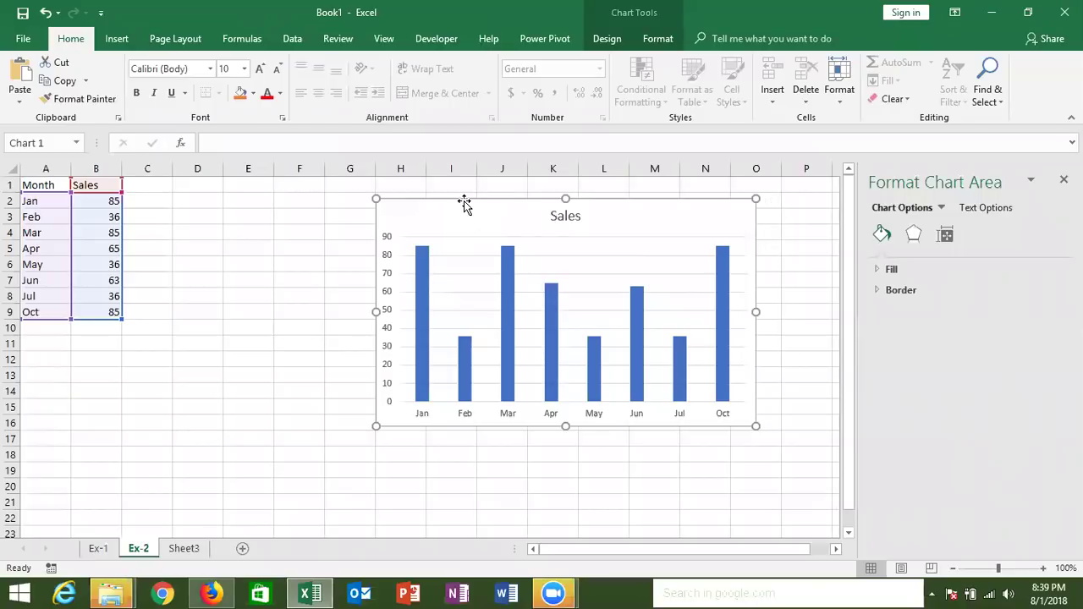
# - Start D3 with an OFFSET formula on B1, offset 1 row and 0 columns
pyautogui.click(209, 222)
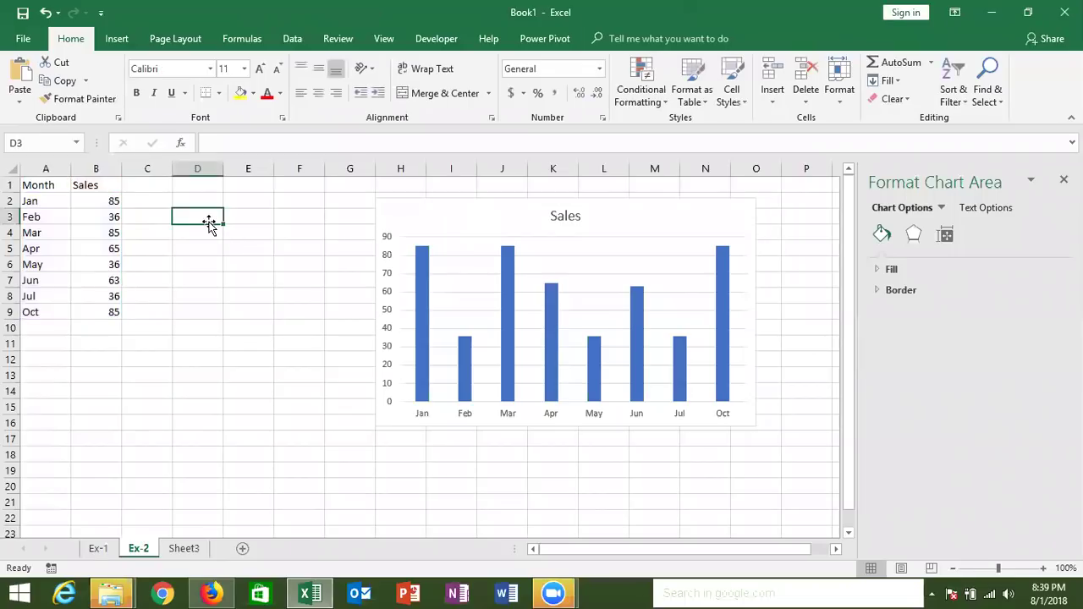
pyautogui.write('=')
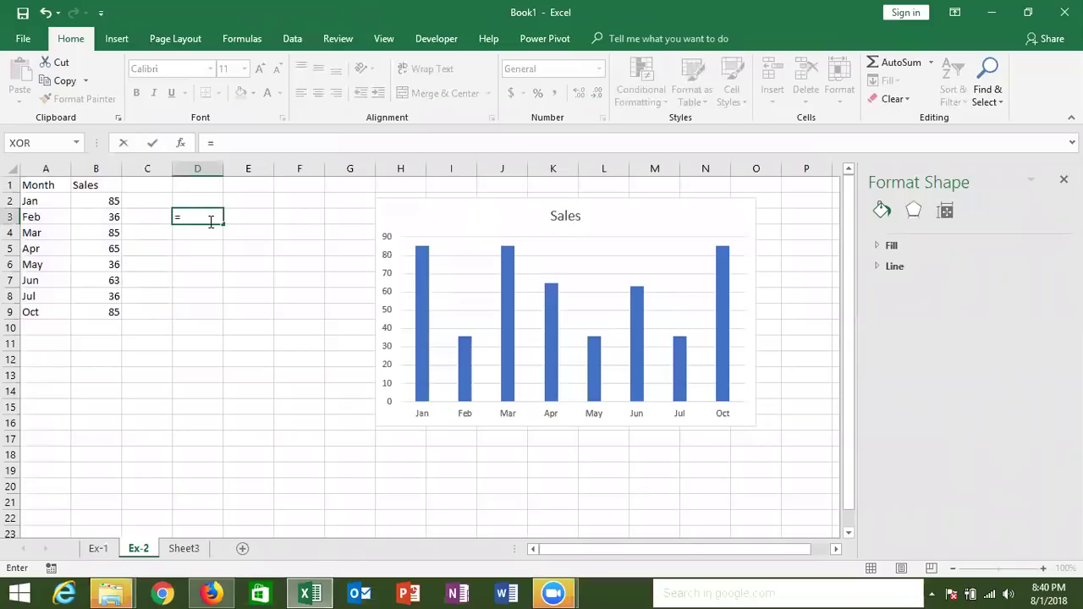
pyautogui.write('offs')
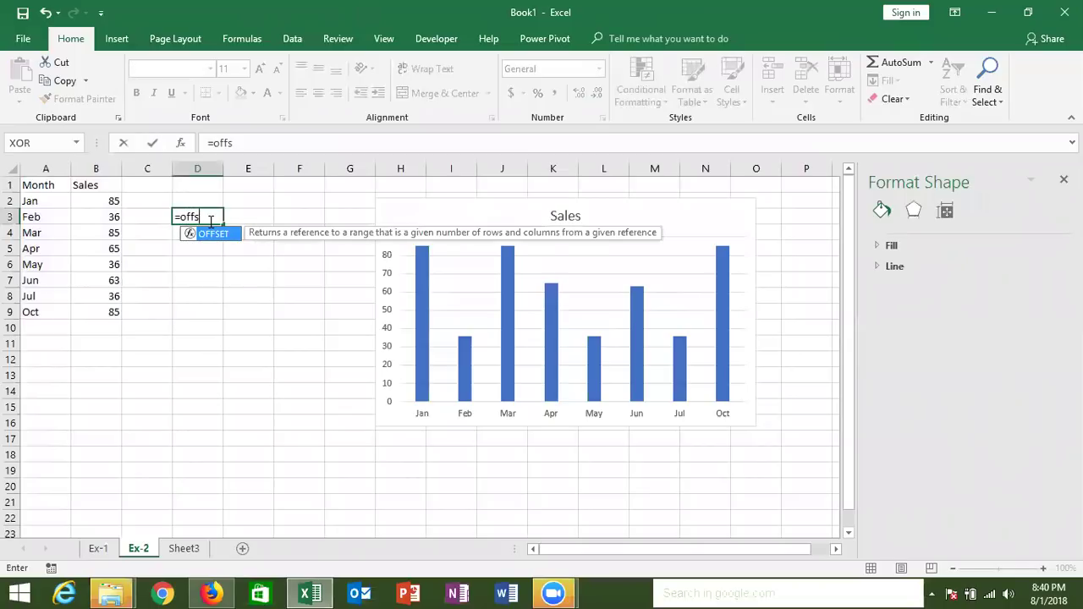
pyautogui.press('Tab')
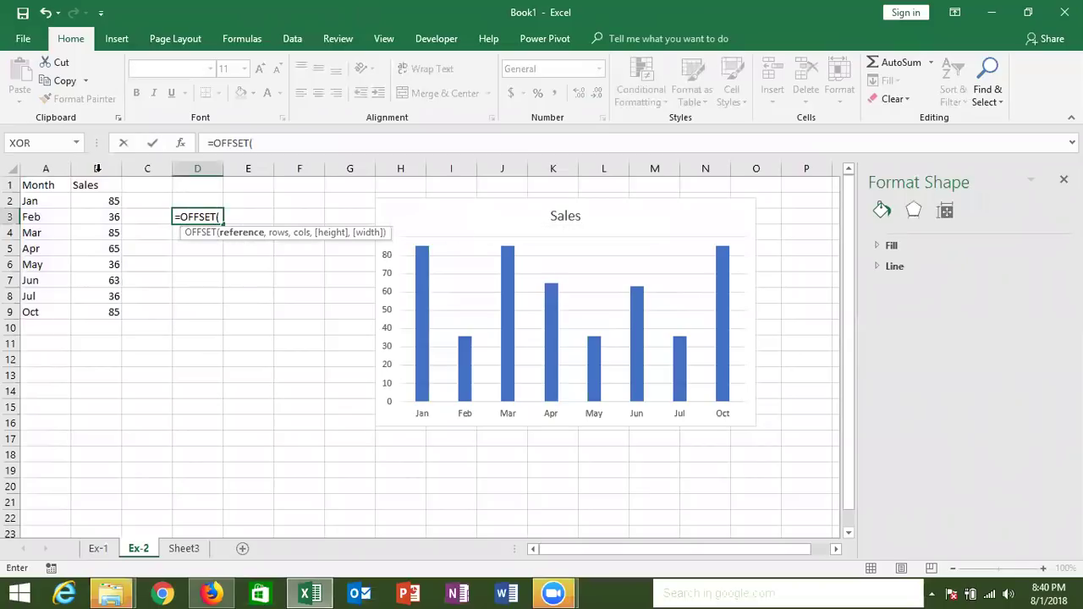
pyautogui.click(93, 185)
pyautogui.write(',')
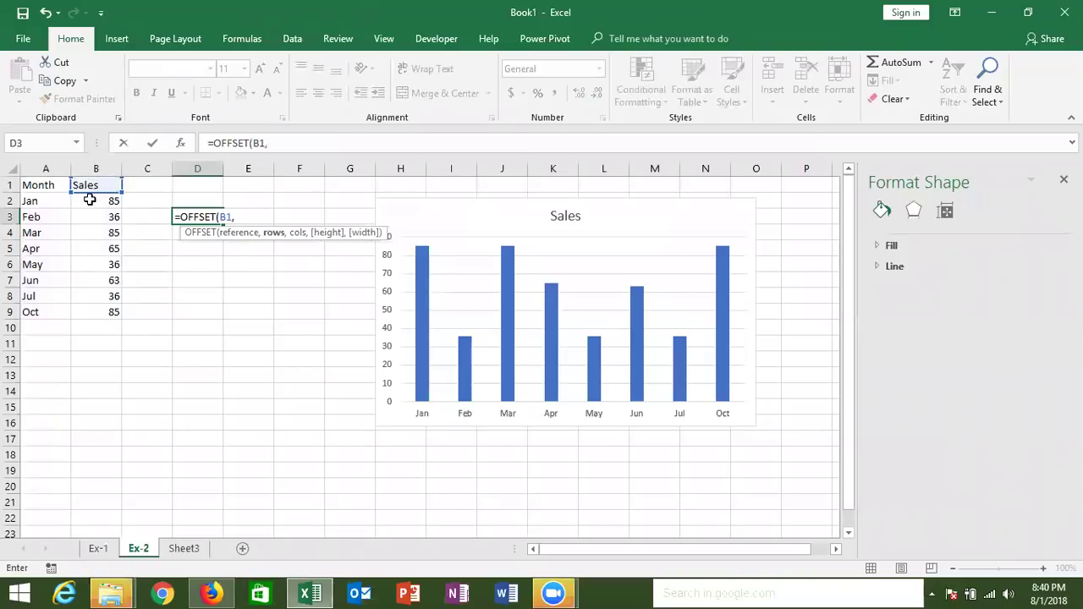
pyautogui.write('1,')
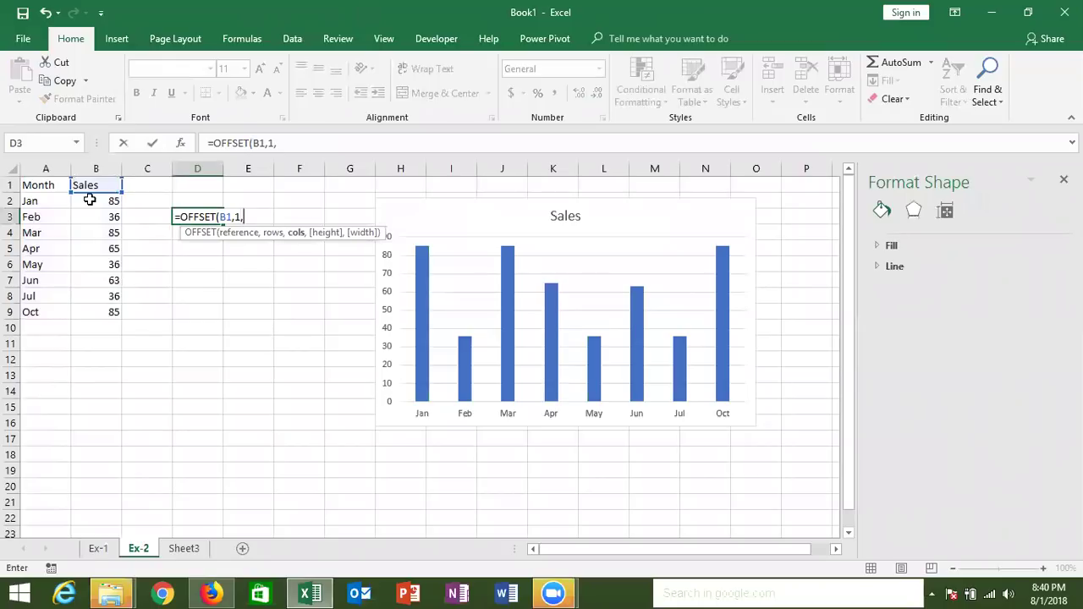
pyautogui.write('0')
pyautogui.write(',')
pyautogui.press('BackSpace')
pyautogui.press('Return')
pyautogui.press('Up')
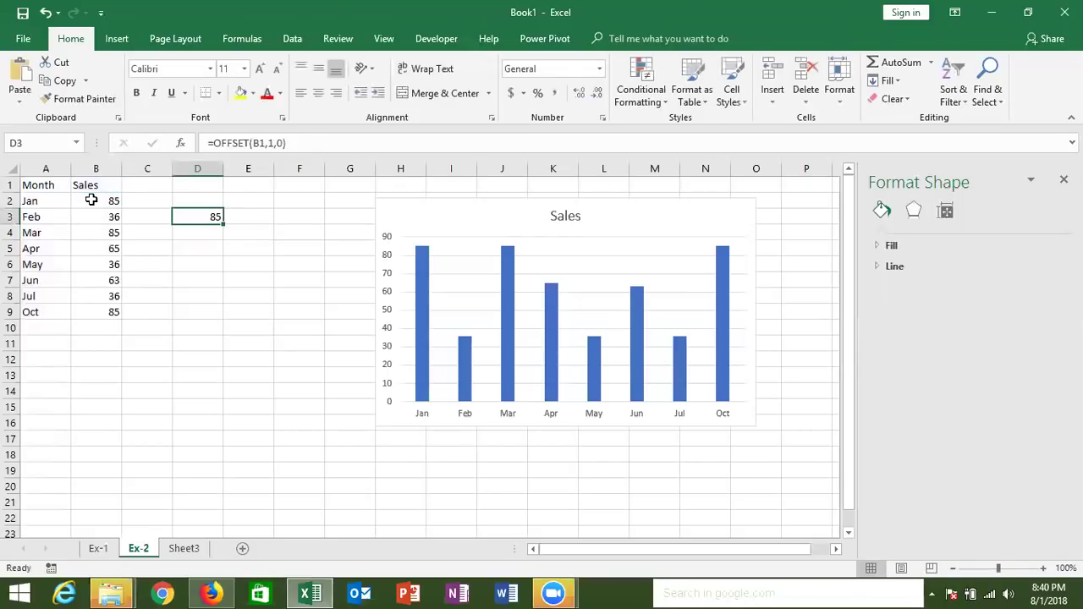
pyautogui.click(92, 200)
# - Extend D3's OFFSET with height 8 and width 1
pyautogui.doubleClick(179, 216)
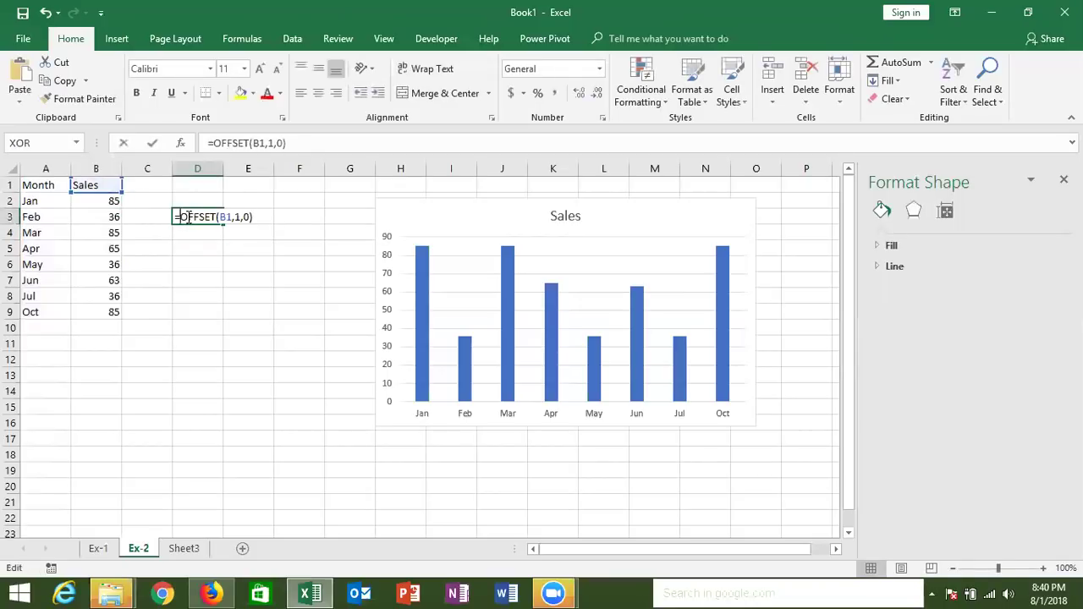
pyautogui.press('BackSpace')
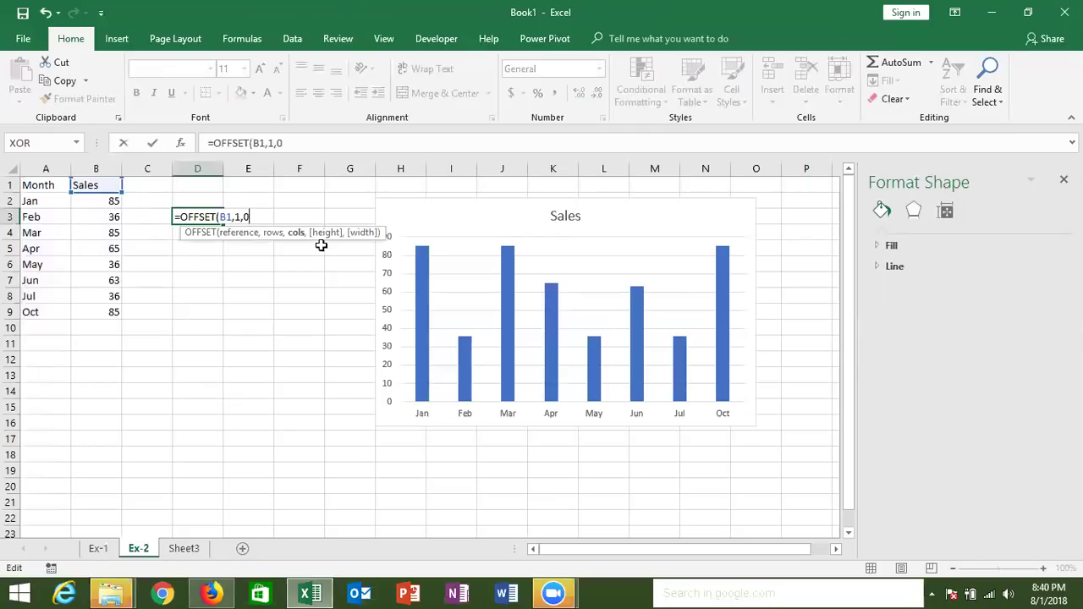
pyautogui.write(',8')
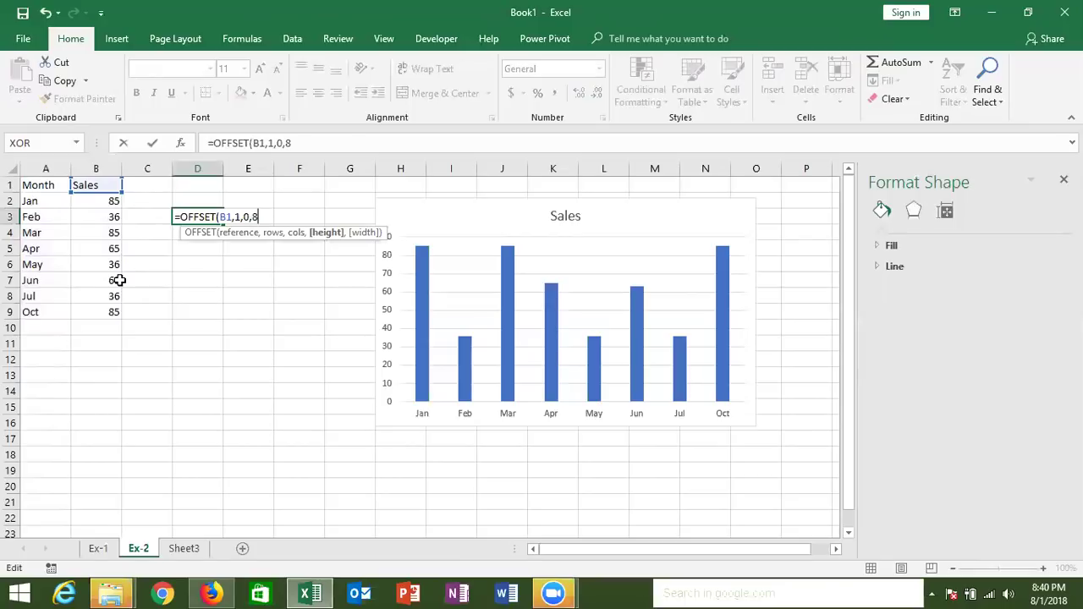
pyautogui.write(',1')
pyautogui.press('Return')
pyautogui.press('Up')
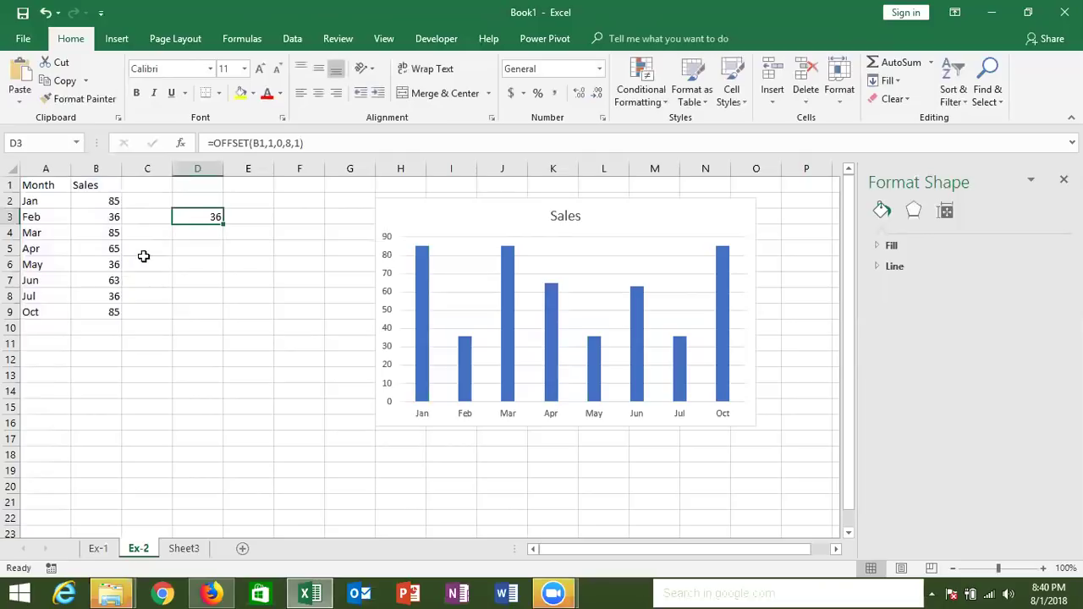
# - Wrap the OFFSET in SUM so D3 totals the eight sales as 491
pyautogui.click(214, 143)
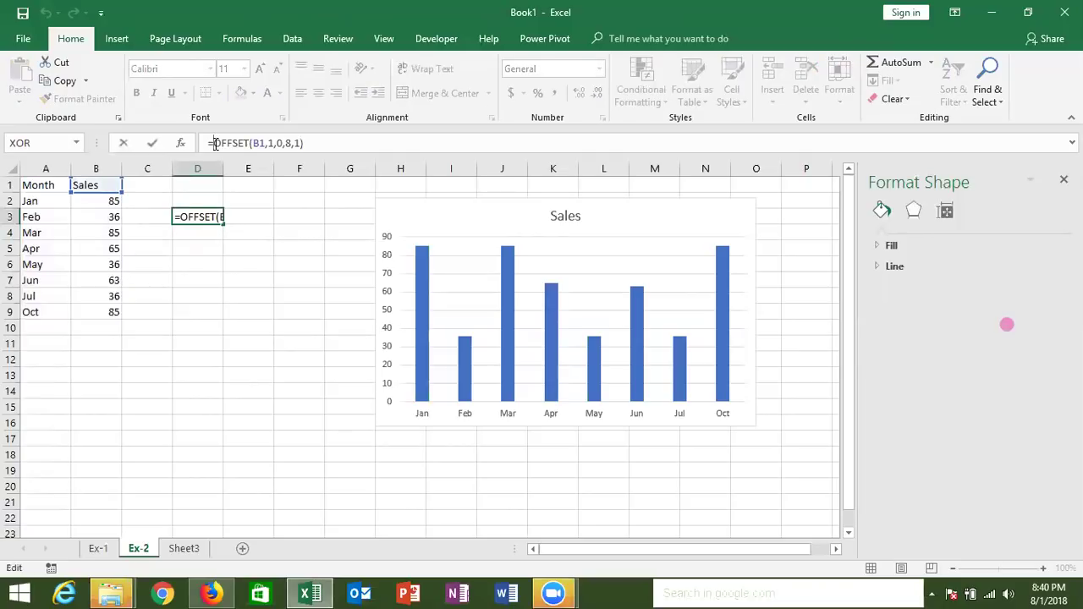
pyautogui.write('s')
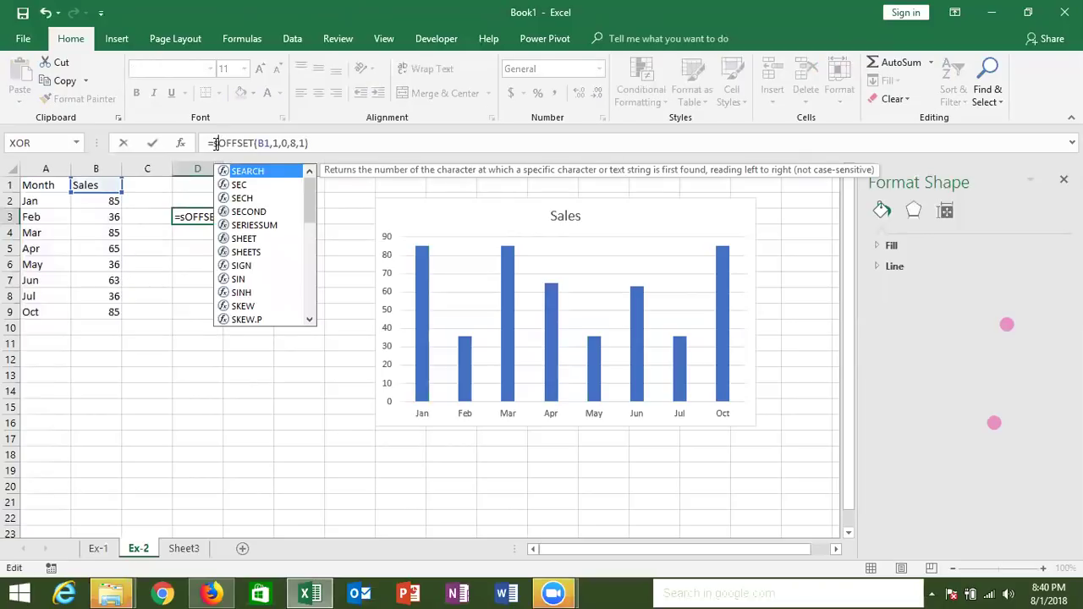
pyautogui.write('um')
pyautogui.press('Tab')
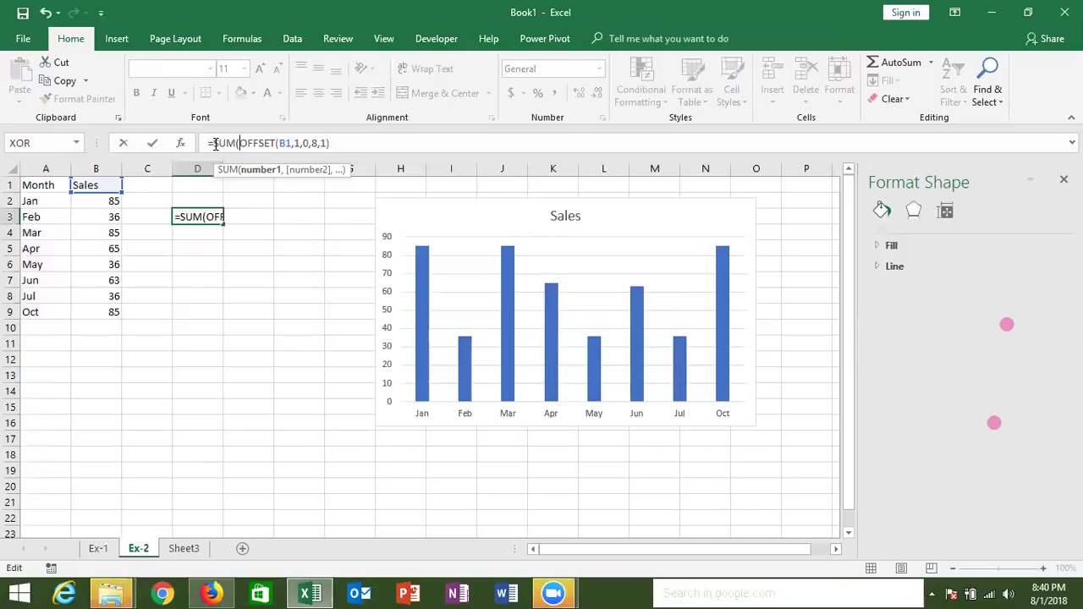
pyautogui.press('Return')
pyautogui.press('Return')
pyautogui.press('Up')
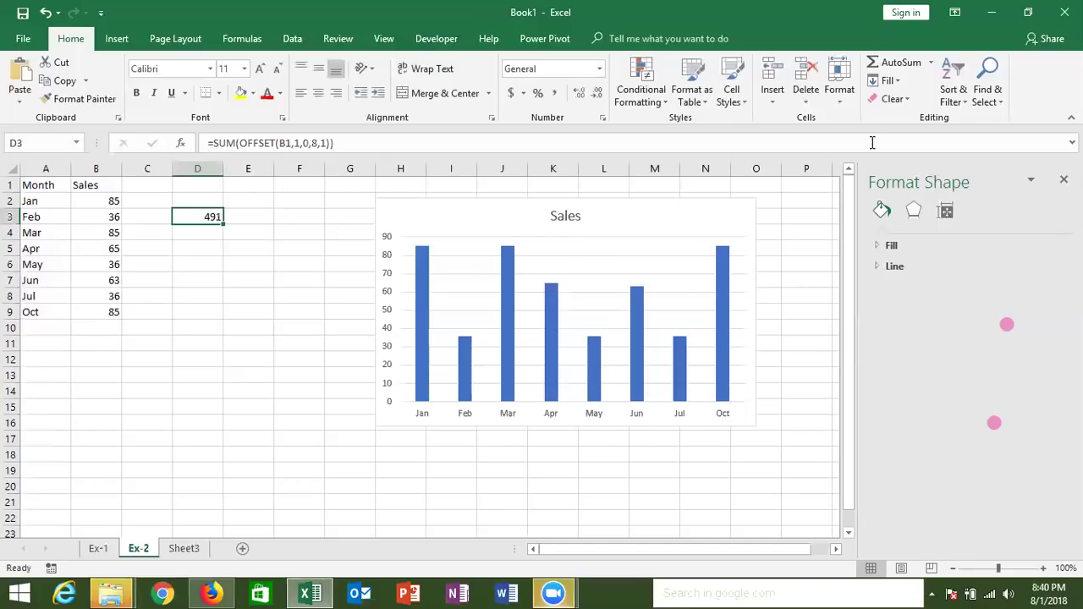
pyautogui.click(651, 106)
pyautogui.click(192, 204)
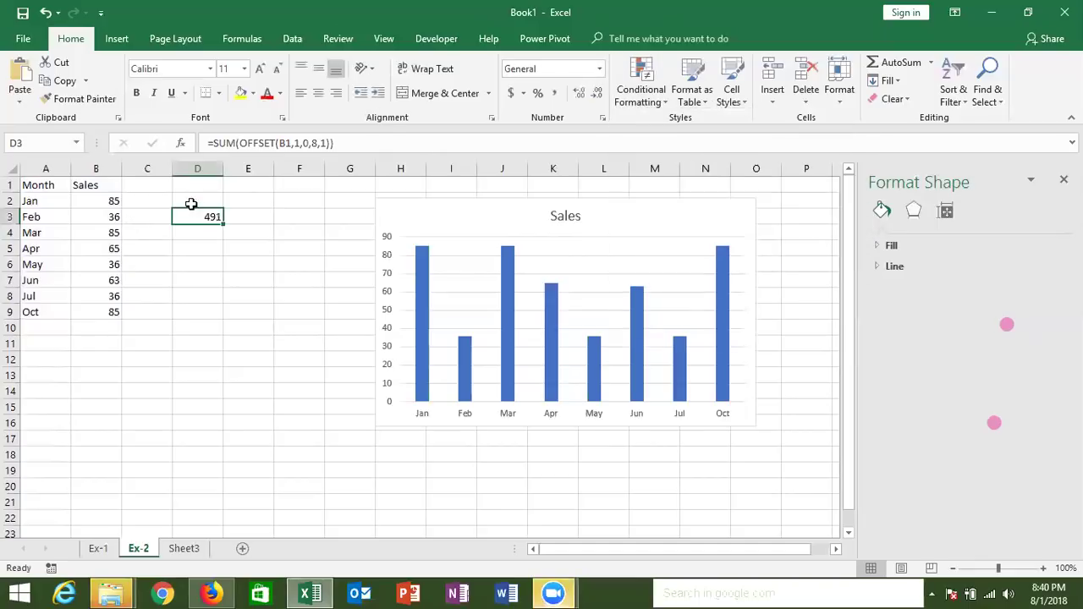
pyautogui.click(244, 39)
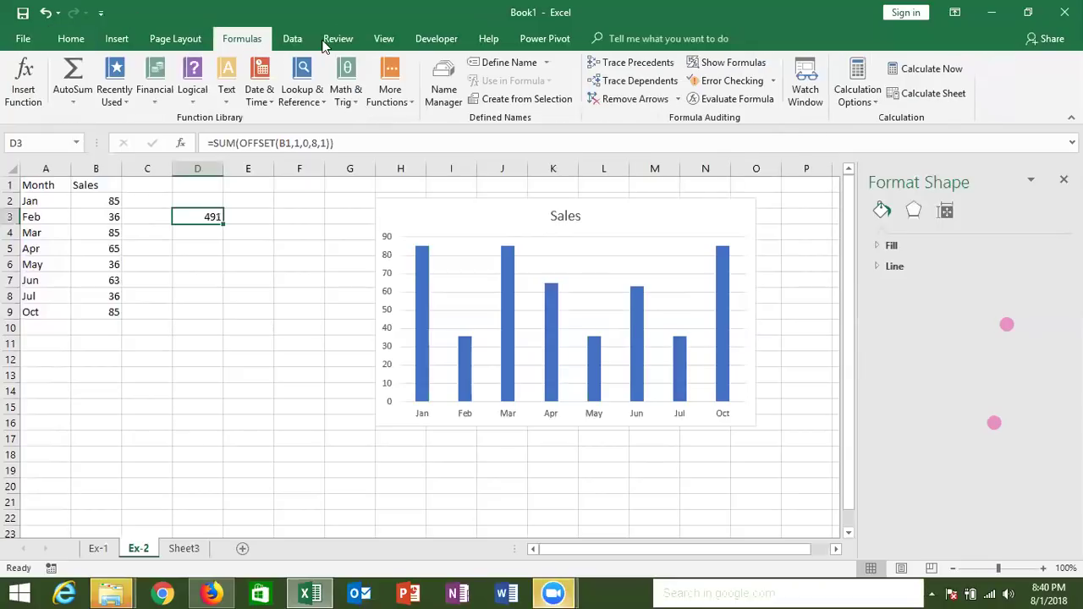
pyautogui.click(696, 101)
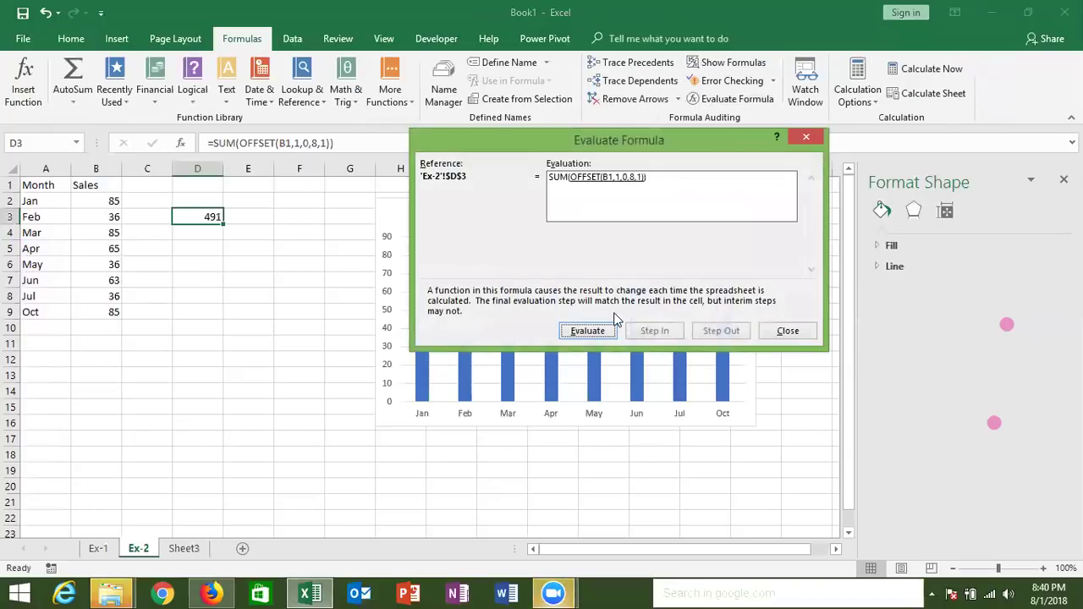
pyautogui.click(596, 333)
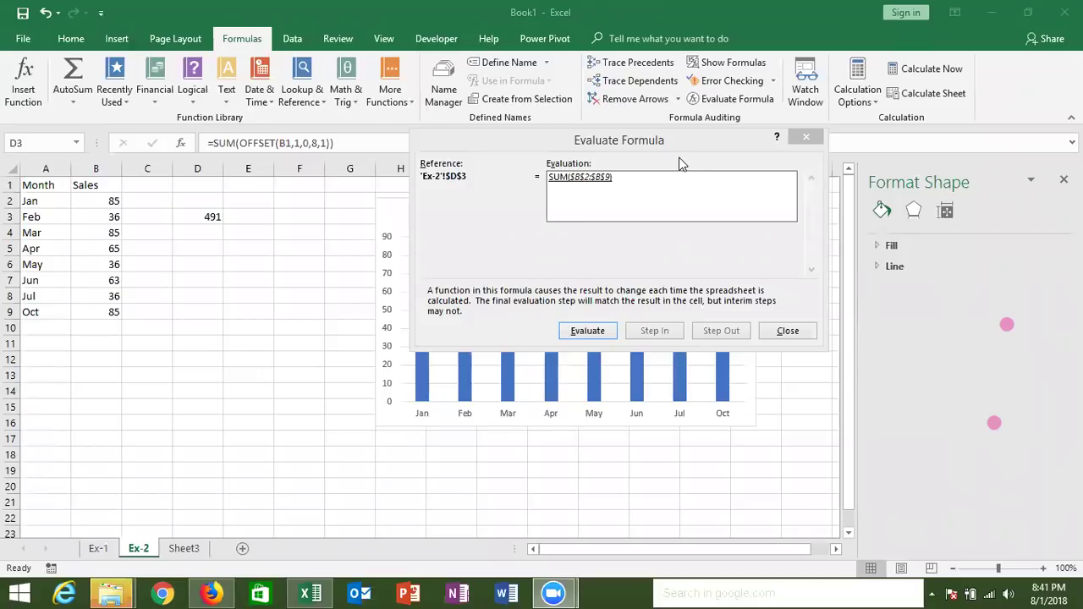
pyautogui.click(786, 331)
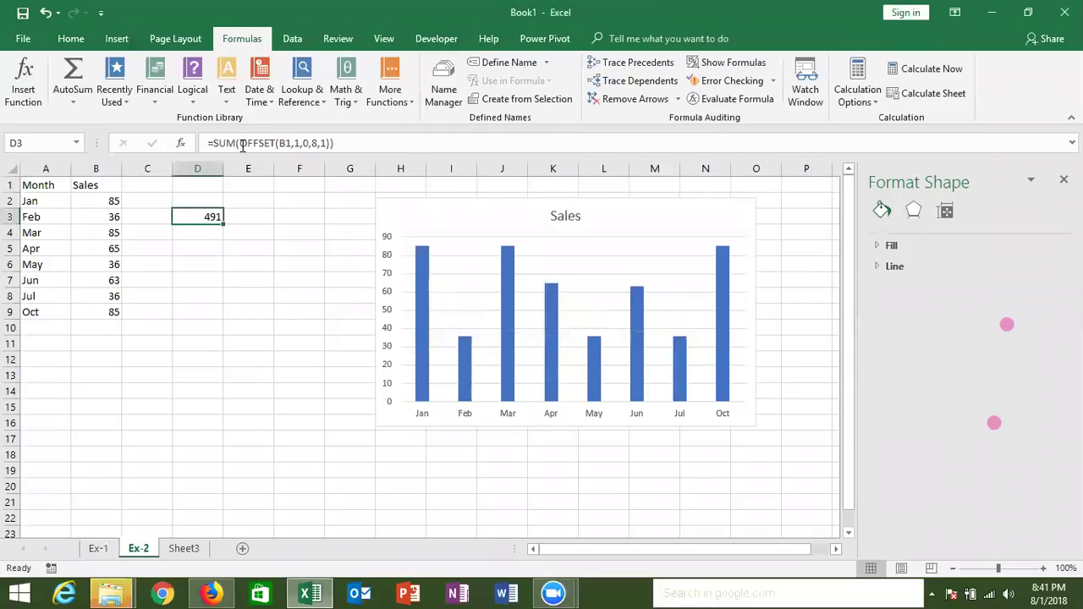
# - Replace the fixed height 8 in D3's OFFSET with COUNTA(B:B)-1, still totalling 491
pyautogui.moveTo(243, 146); pyautogui.dragTo(331, 146)
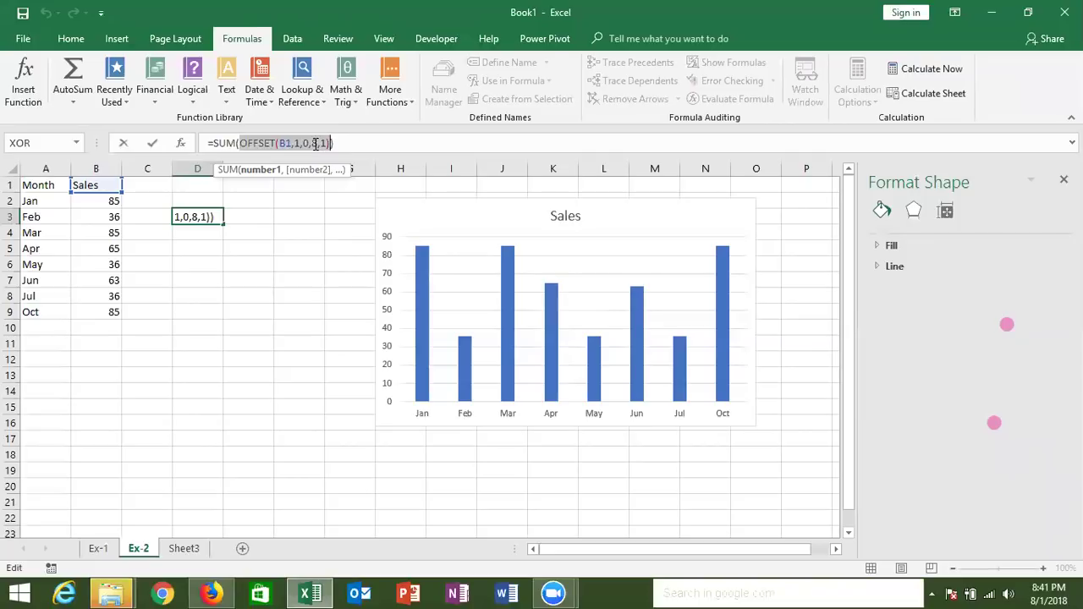
pyautogui.click(316, 144)
pyautogui.press('Delete')
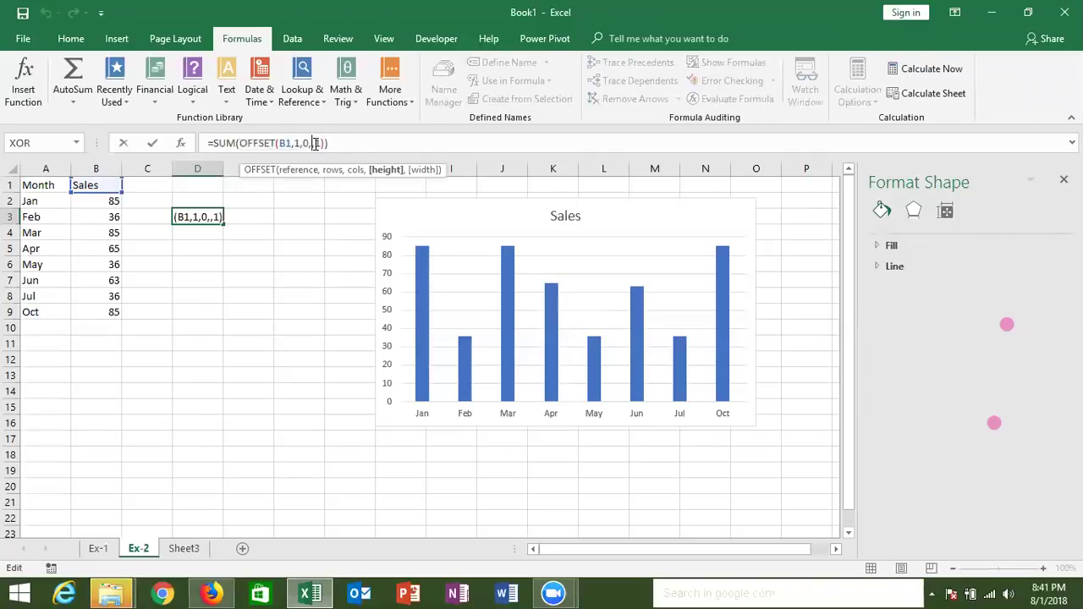
pyautogui.write('coun')
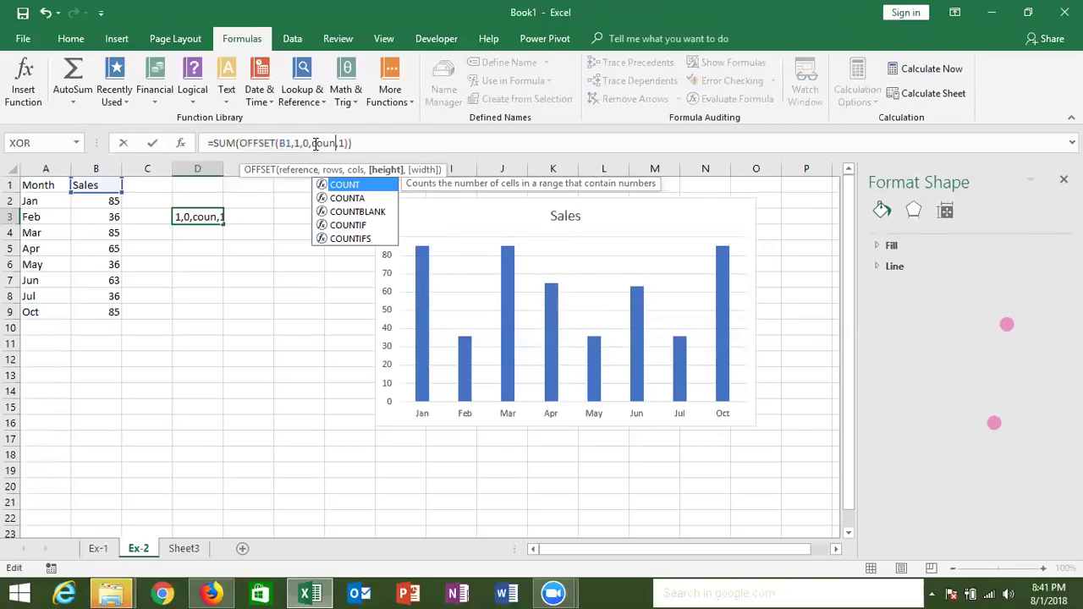
pyautogui.press('Tab')
pyautogui.press('BackSpace')
pyautogui.press('BackSpace')
pyautogui.press('Down')
pyautogui.press('Tab')
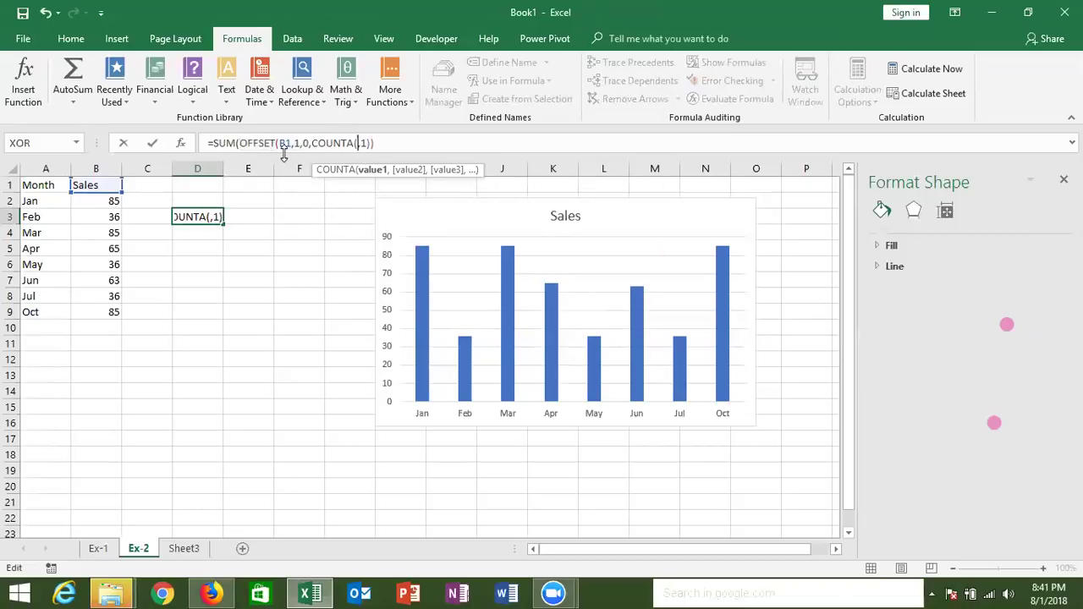
pyautogui.click(107, 169)
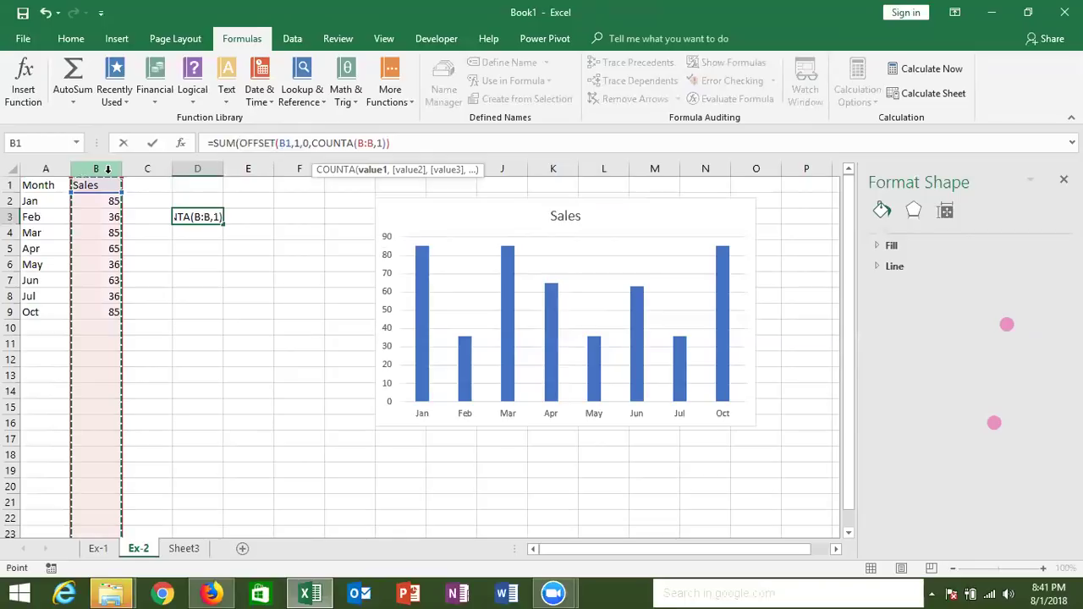
pyautogui.write(')-1')
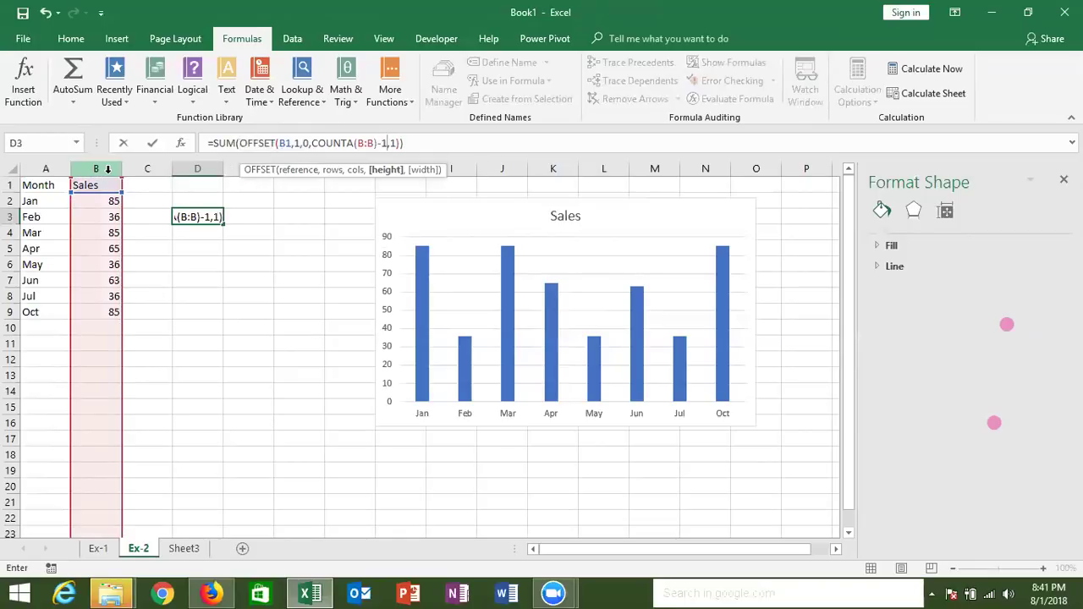
pyautogui.press('Return')
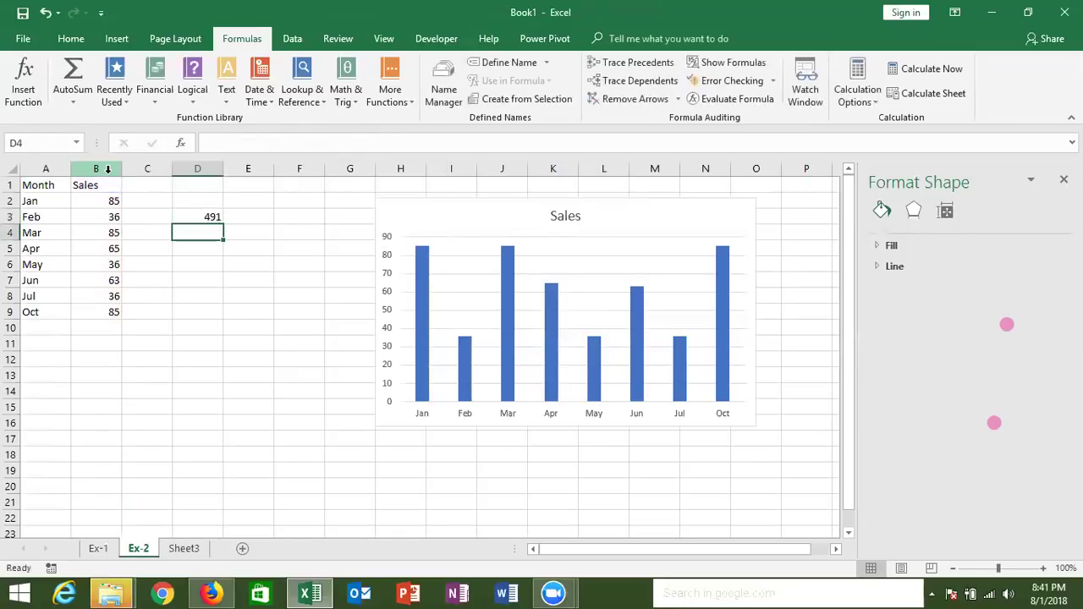
pyautogui.press('Up')
# - Enter 85 in B10 so D3's total rises to 576
pyautogui.click(78, 324)
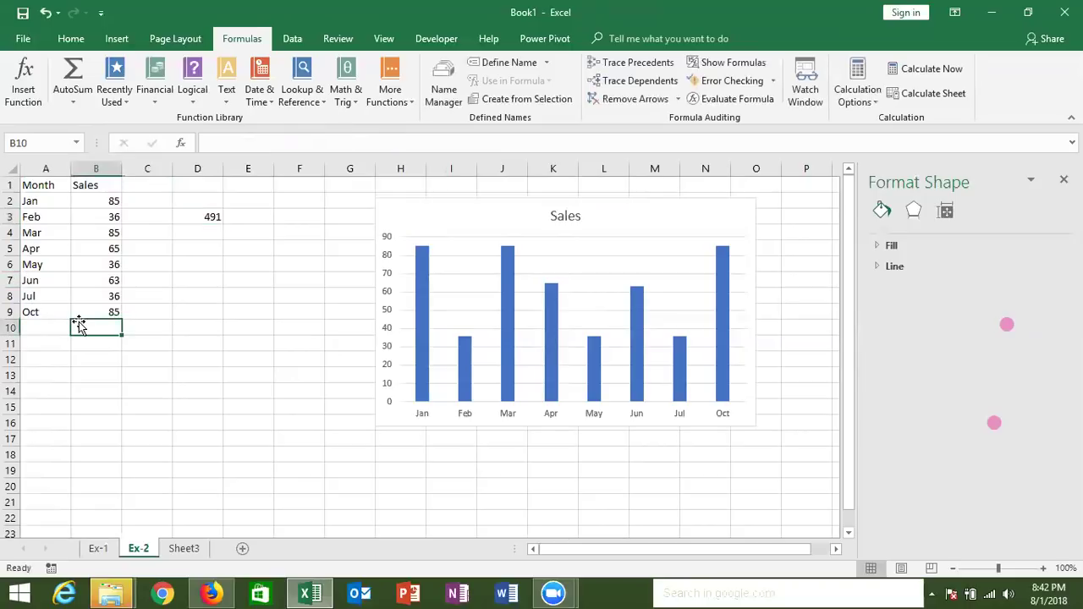
pyautogui.write('85')
pyautogui.press('Return')
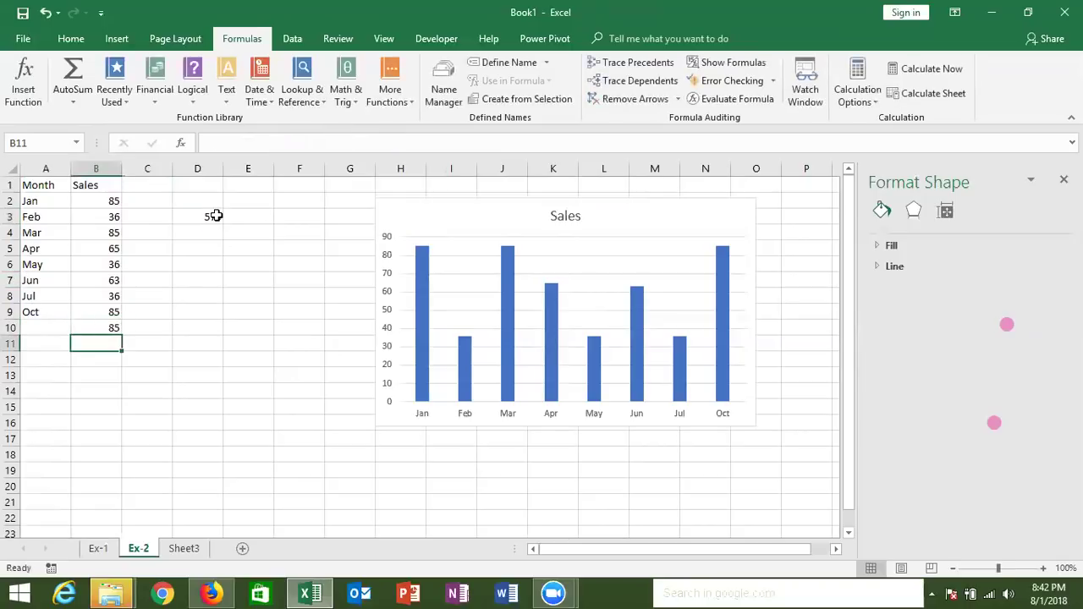
pyautogui.click(212, 216)
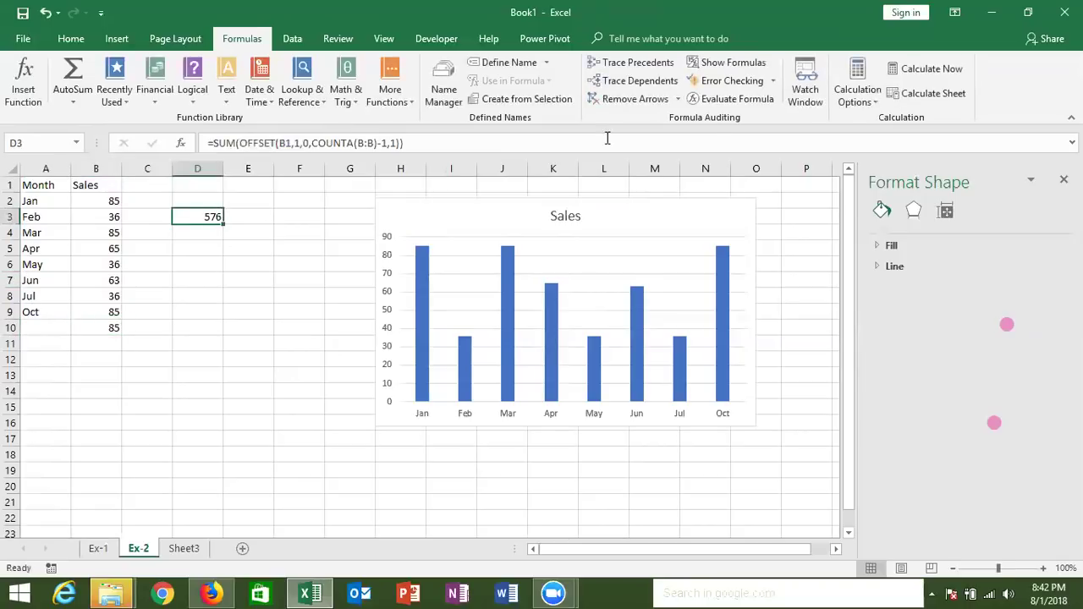
# - Step through Evaluate Formula on D3 to confirm it resolves to SUM($B$2:$B$10)
pyautogui.click(745, 103)
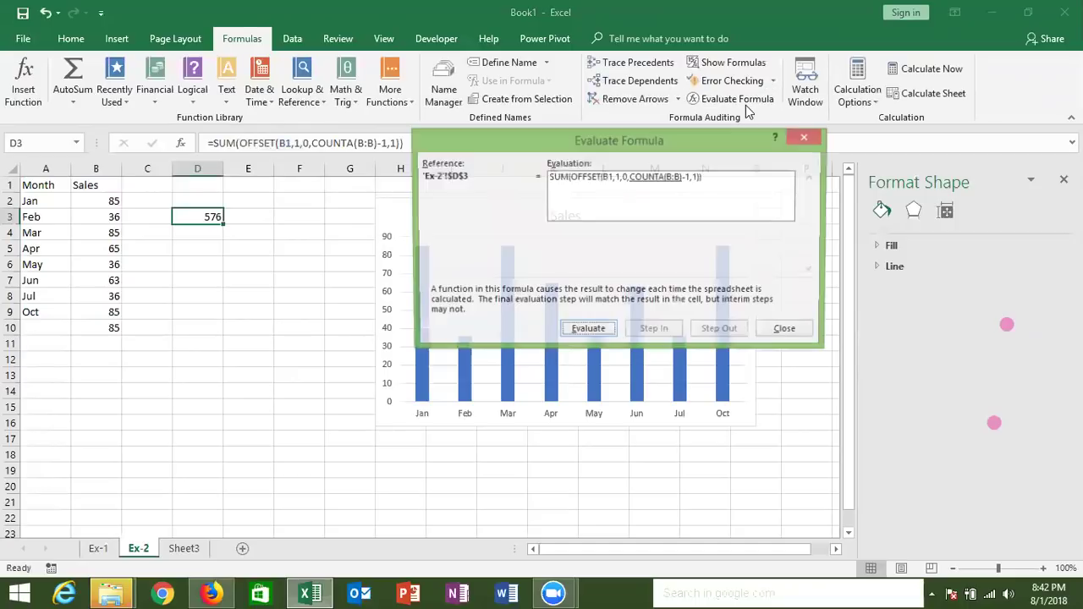
pyautogui.click(609, 335)
pyautogui.click(608, 335)
pyautogui.click(608, 335)
pyautogui.click(787, 330)
pyautogui.click(244, 144)
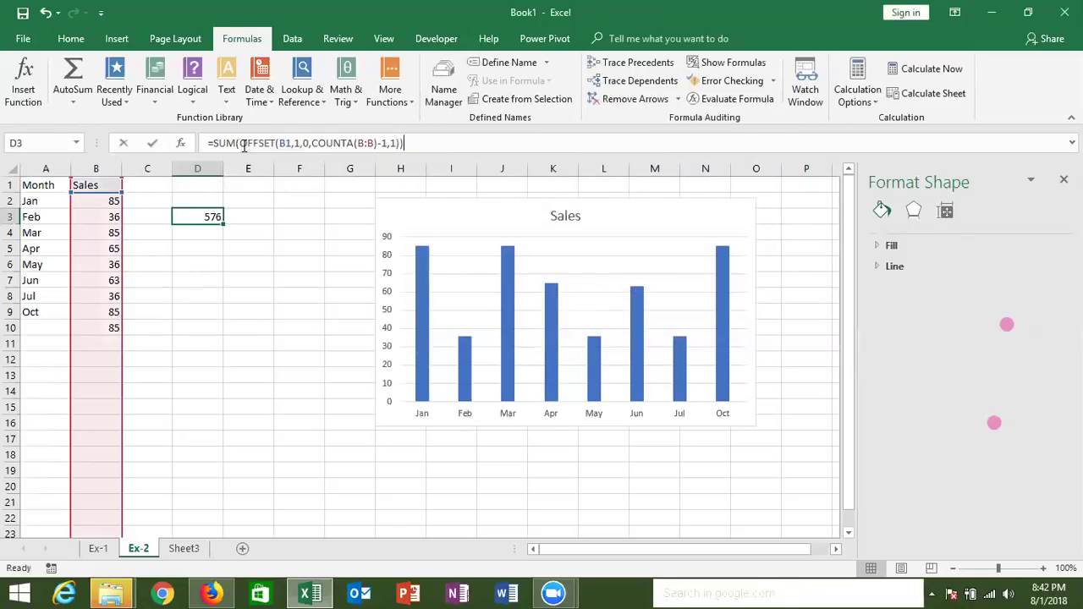
pyautogui.moveTo(243, 144); pyautogui.dragTo(401, 144)
pyautogui.hotkey('ctrl', 'c')
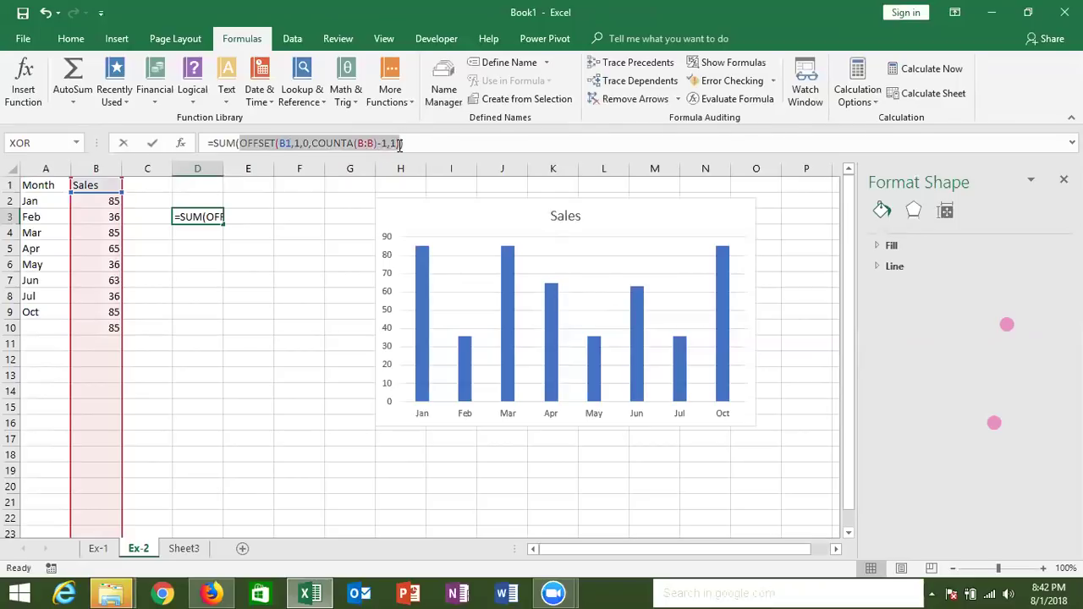
pyautogui.press('Escape')
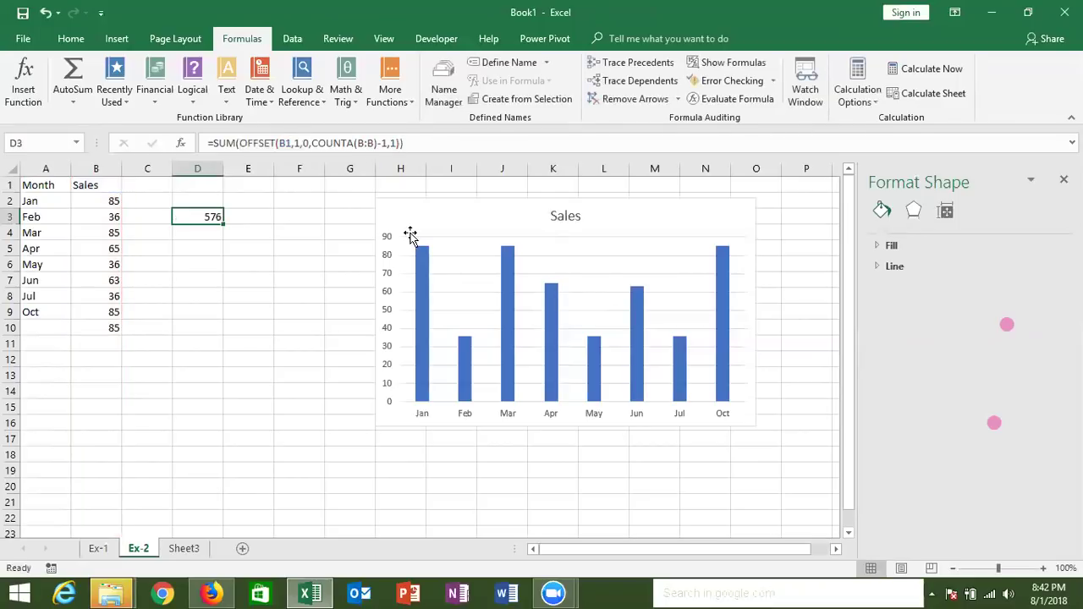
pyautogui.click(421, 271)
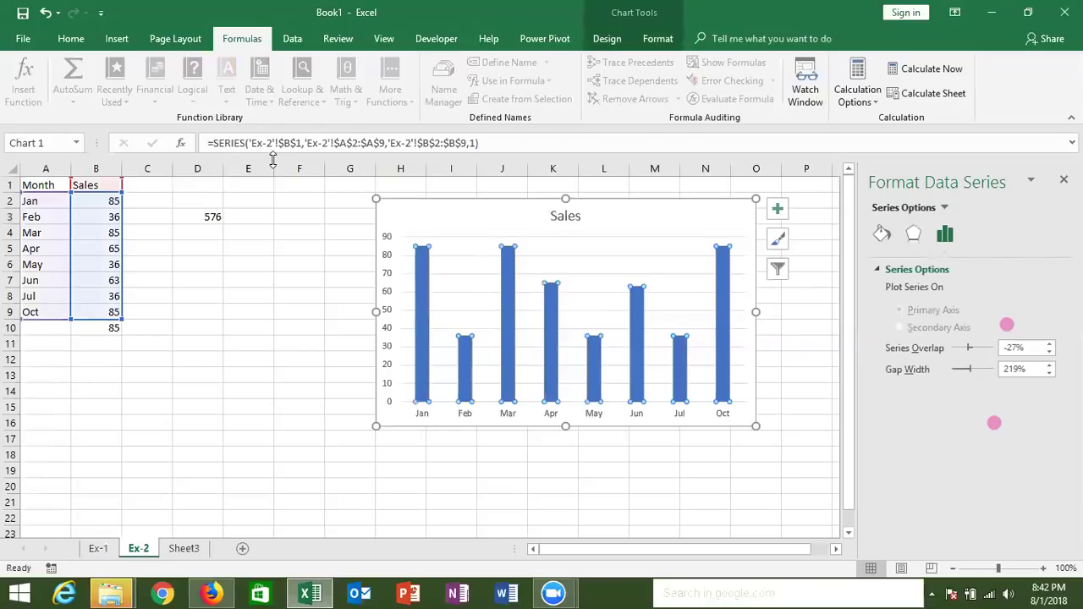
pyautogui.click(275, 211)
pyautogui.click(249, 216)
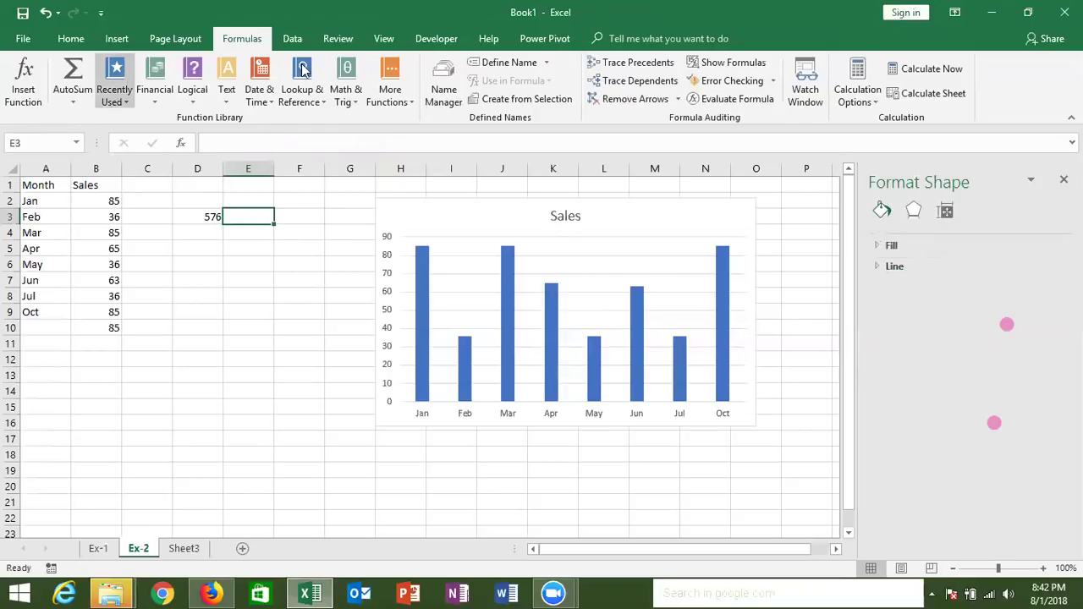
# - Define the workbook name DT as =OFFSET($B$1,1,0,COUNTA($B:$B)-1,1)
pyautogui.click(509, 65)
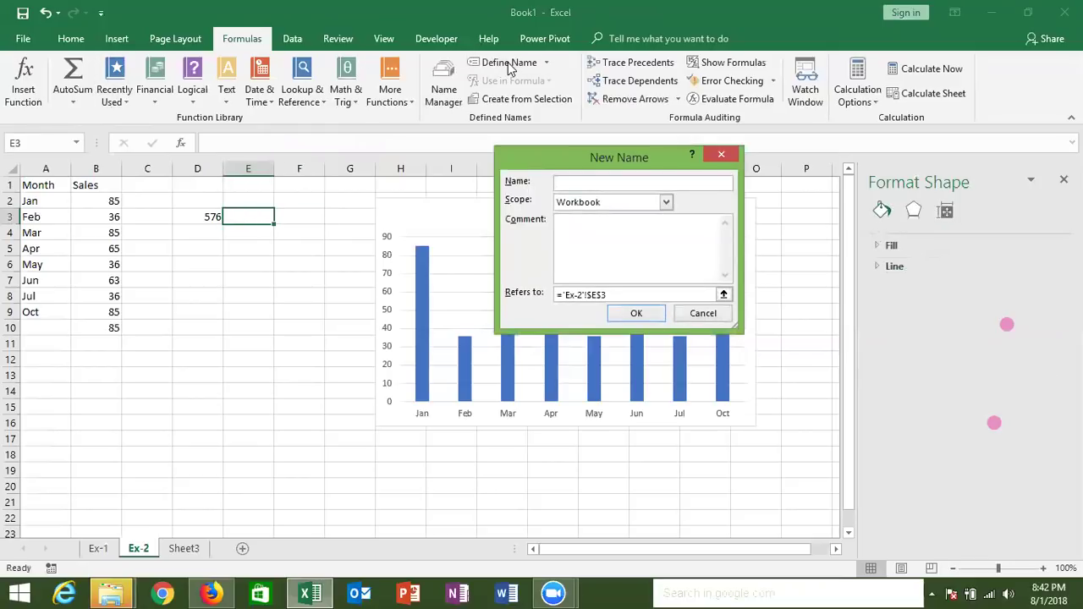
pyautogui.write('D')
pyautogui.press('BackSpace')
pyautogui.write('DT')
pyautogui.click(628, 294)
pyautogui.press('BackSpace')
pyautogui.press('BackSpace')
pyautogui.press('BackSpace')
pyautogui.press('BackSpace')
pyautogui.press('BackSpace')
pyautogui.press('BackSpace')
pyautogui.write('=')
pyautogui.hotkey('ctrl', 'v')
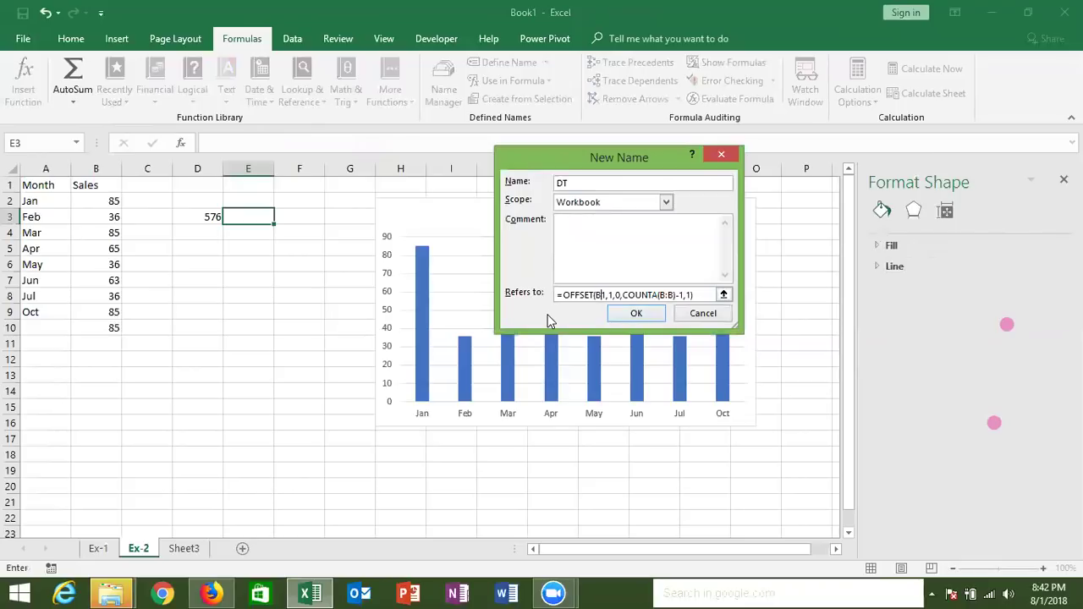
pyautogui.press('F4')
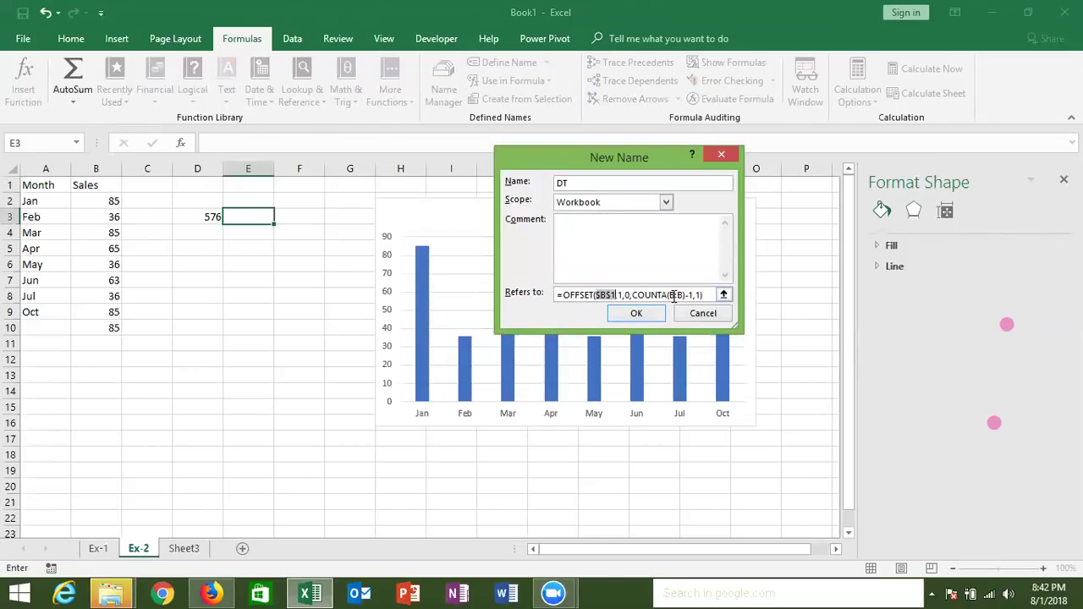
pyautogui.click(677, 295)
pyautogui.press('F4')
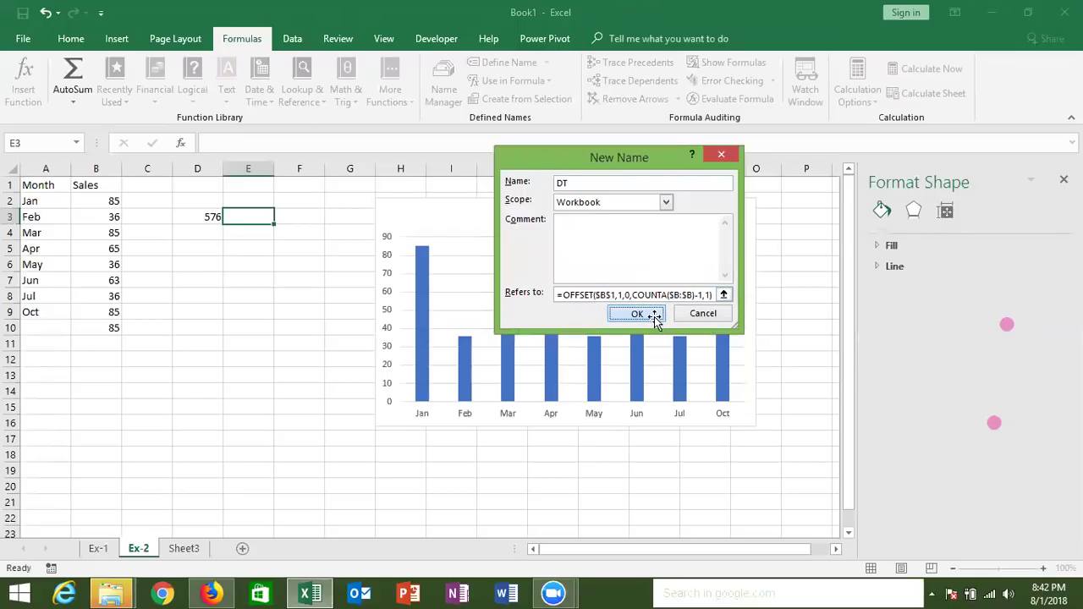
pyautogui.click(656, 318)
# - Define the name MT with the same OFFSET/COUNTA formula but starting at $A$1
pyautogui.click(508, 63)
pyautogui.click(557, 180)
pyautogui.write('M')
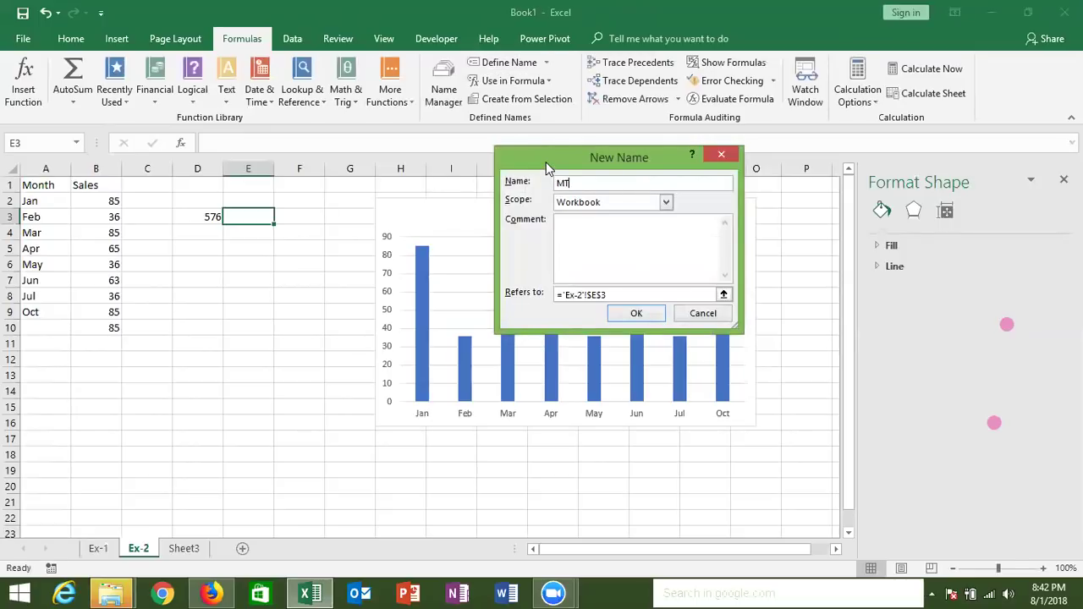
pyautogui.click(626, 294)
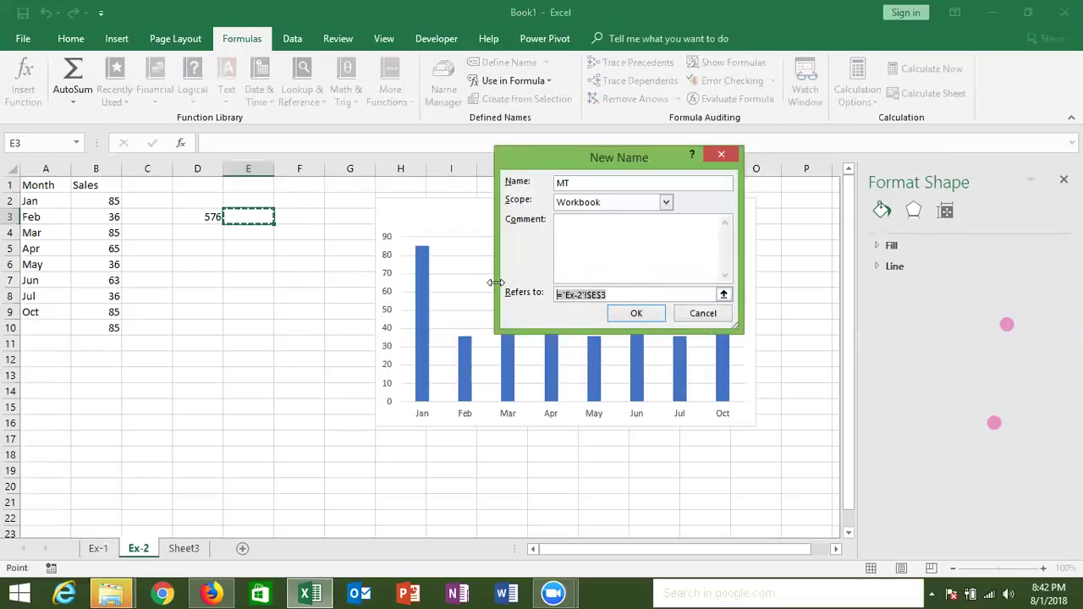
pyautogui.write('=')
pyautogui.hotkey('ctrl', 'v')
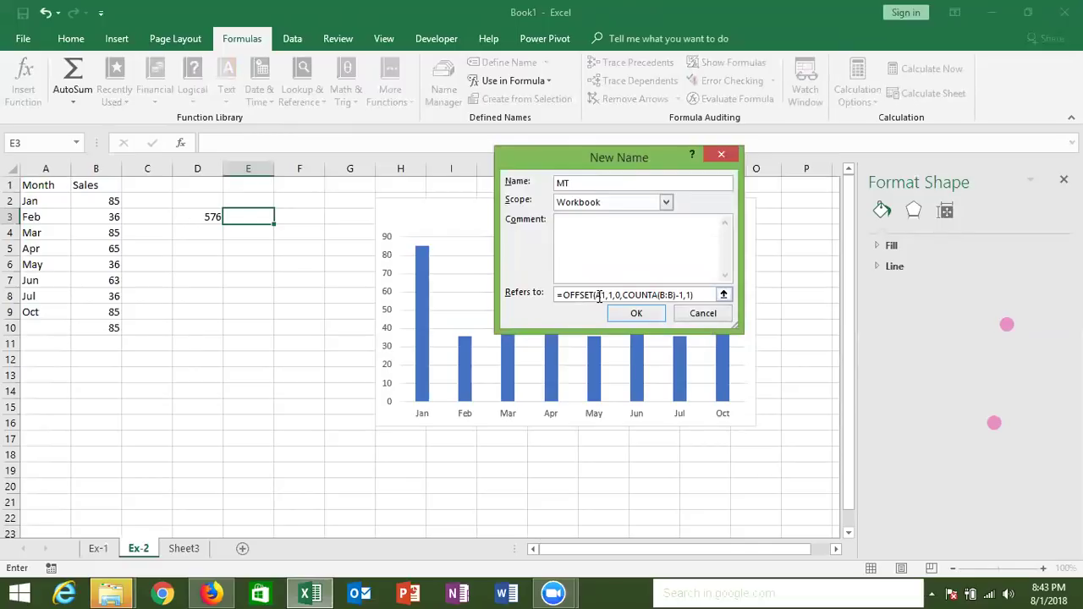
pyautogui.doubleClick(598, 296)
pyautogui.press('F4')
pyautogui.click(643, 313)
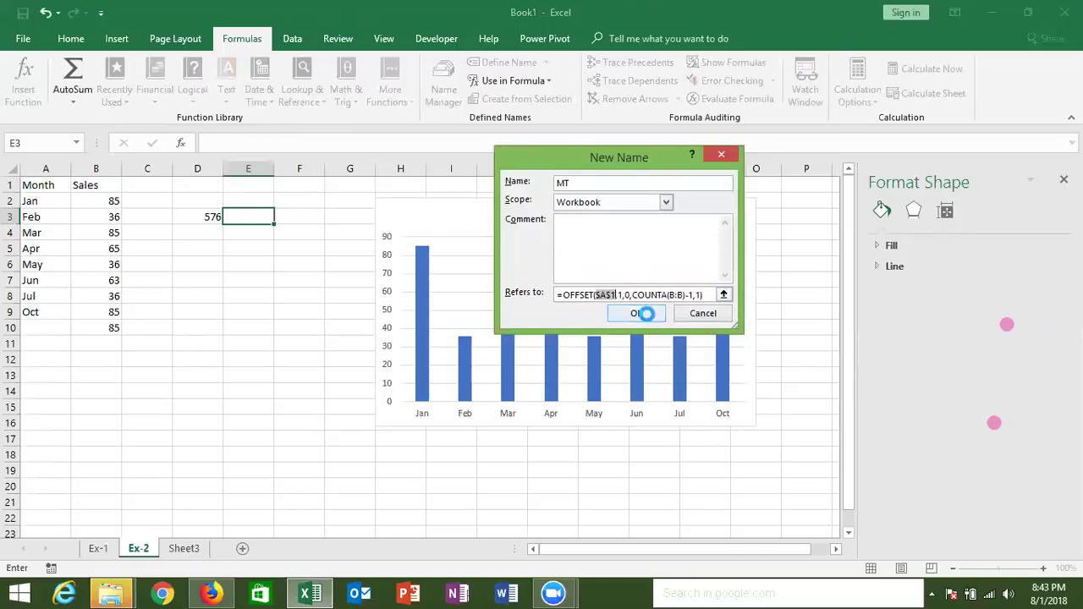
# - Delete the test value 85 from B10, then check the MT and DT formulas in Name Manager
pyautogui.click(113, 327)
pyautogui.press('Delete')
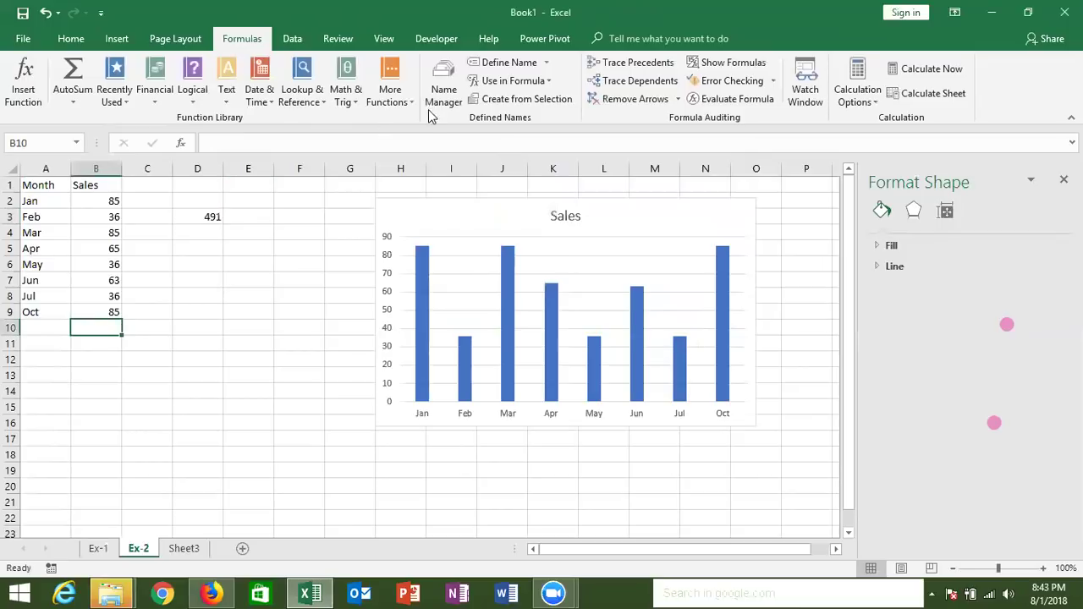
pyautogui.click(446, 94)
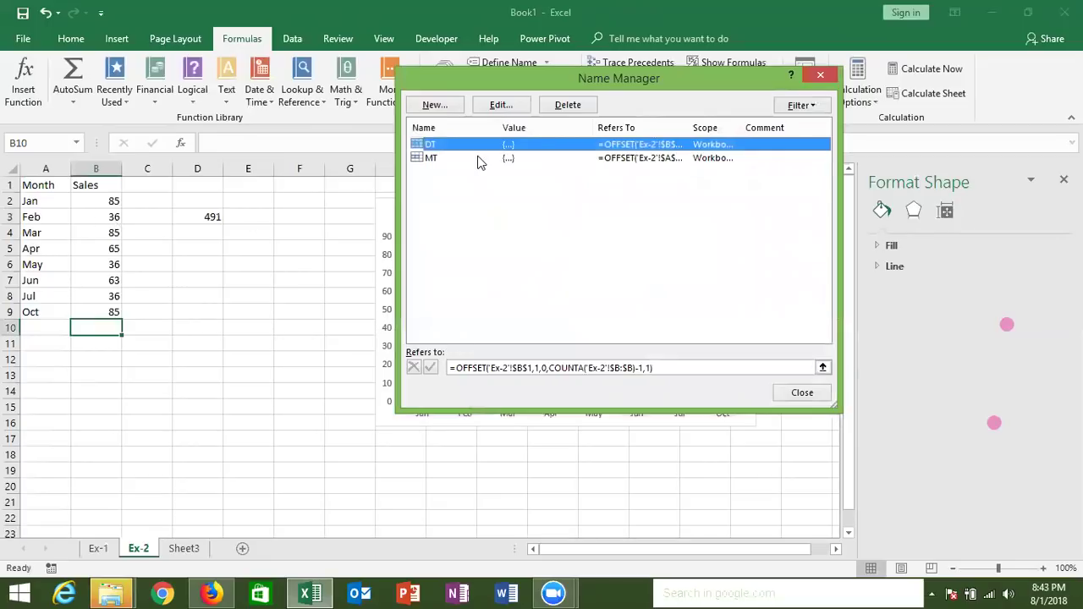
pyautogui.click(478, 159)
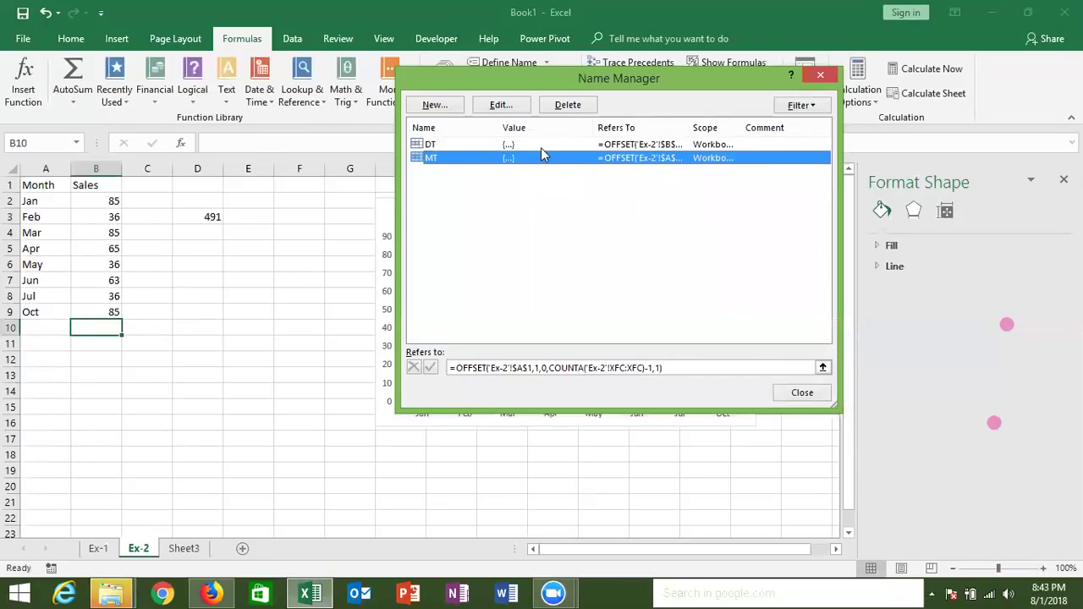
pyautogui.doubleClick(540, 145)
pyautogui.press('Escape')
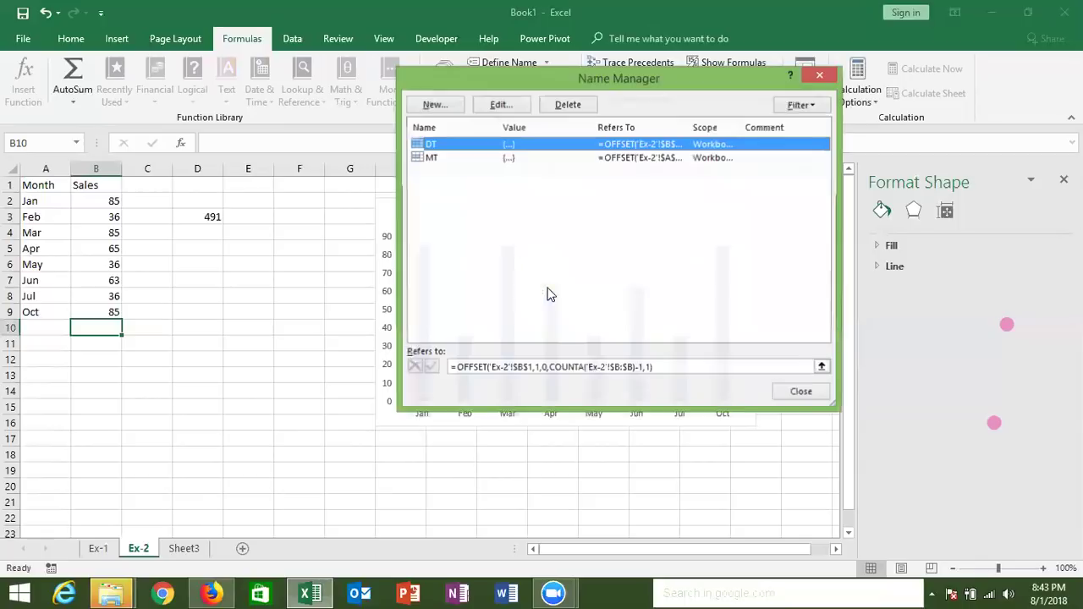
pyautogui.click(561, 368)
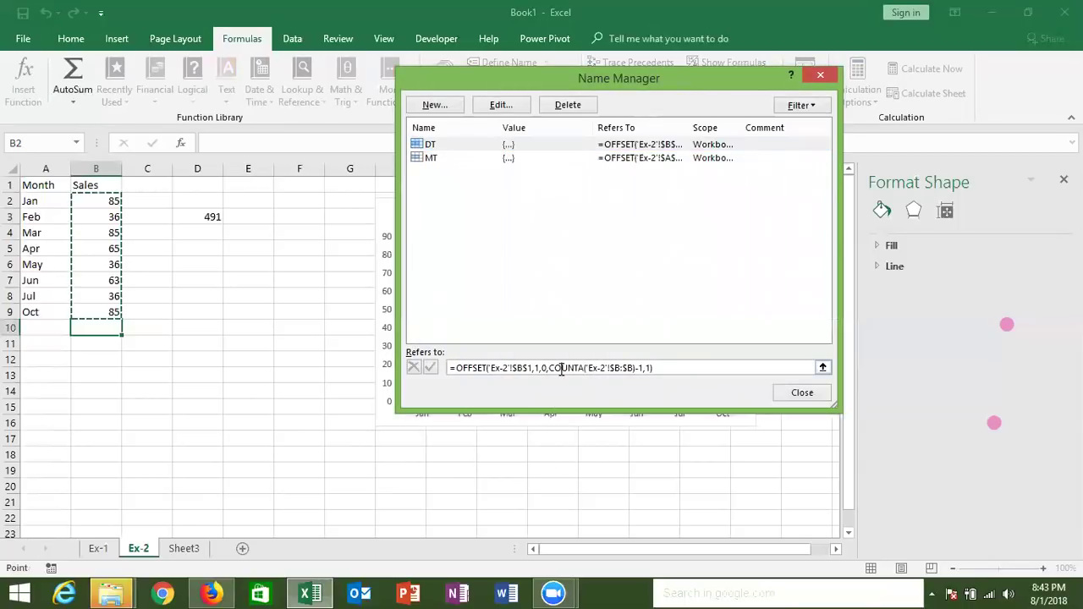
pyautogui.click(558, 150)
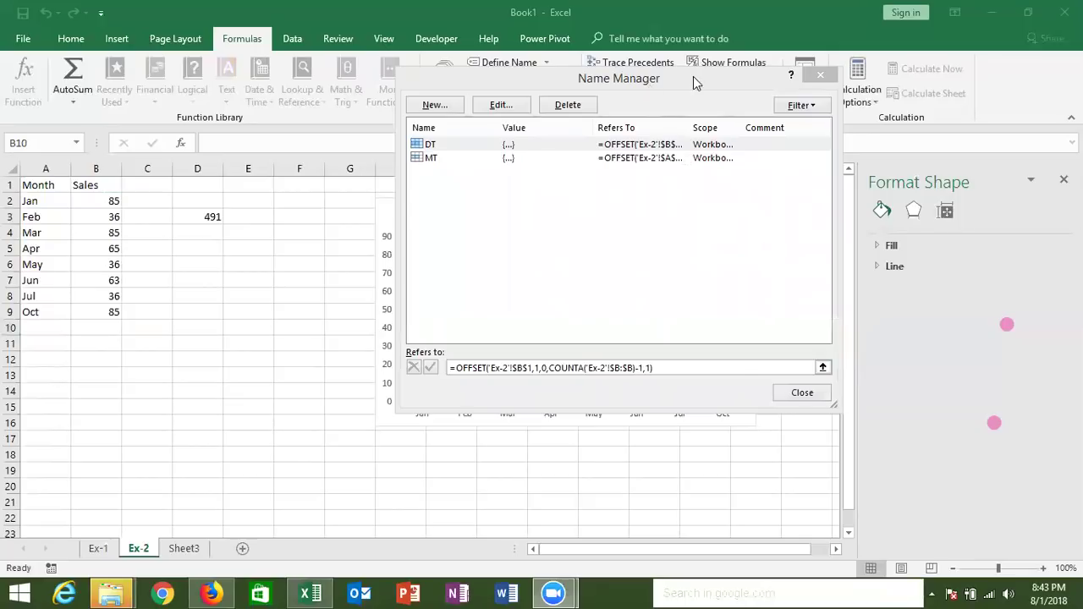
pyautogui.click(820, 75)
# - Edit the Sales series formula so its categories use MT and its values use DT
pyautogui.click(508, 248)
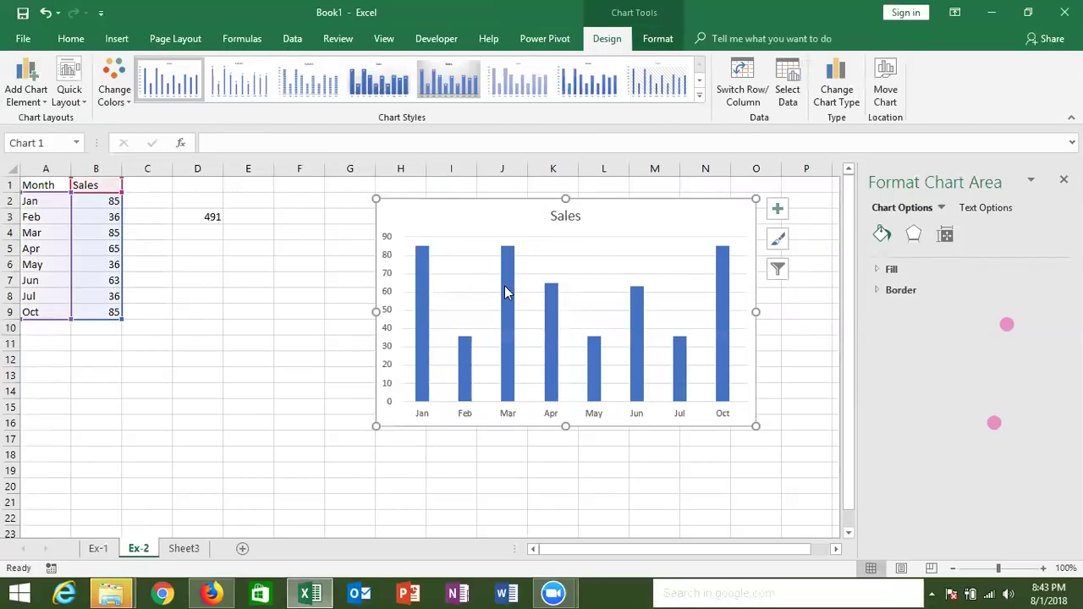
pyautogui.click(504, 288)
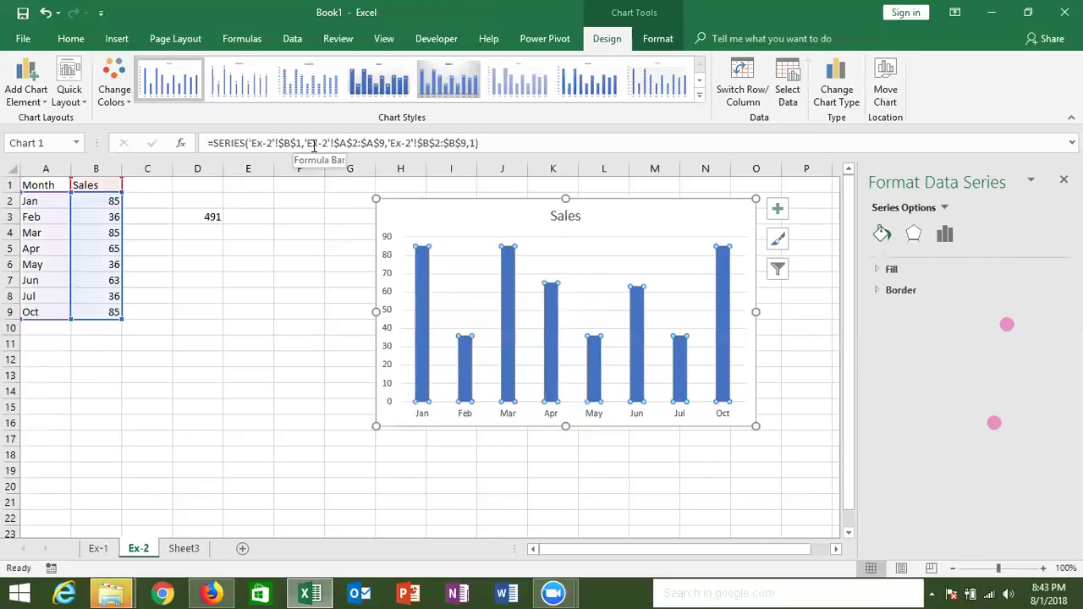
pyautogui.click(383, 142)
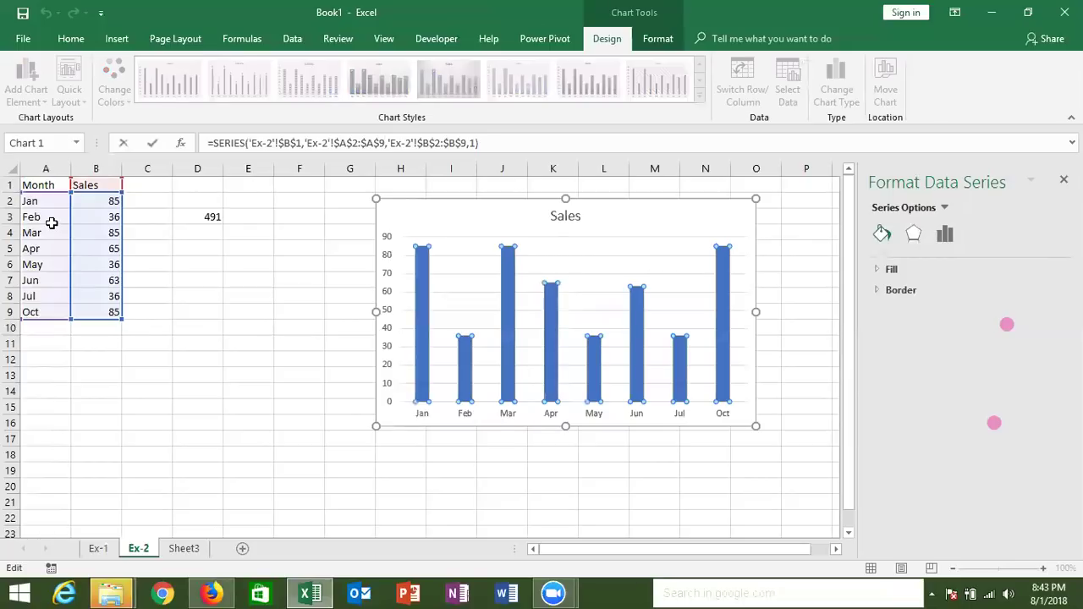
pyautogui.press('BackSpace')
pyautogui.press('BackSpace')
pyautogui.press('BackSpace')
pyautogui.press('BackSpace')
pyautogui.press('BackSpace')
pyautogui.write('mt')
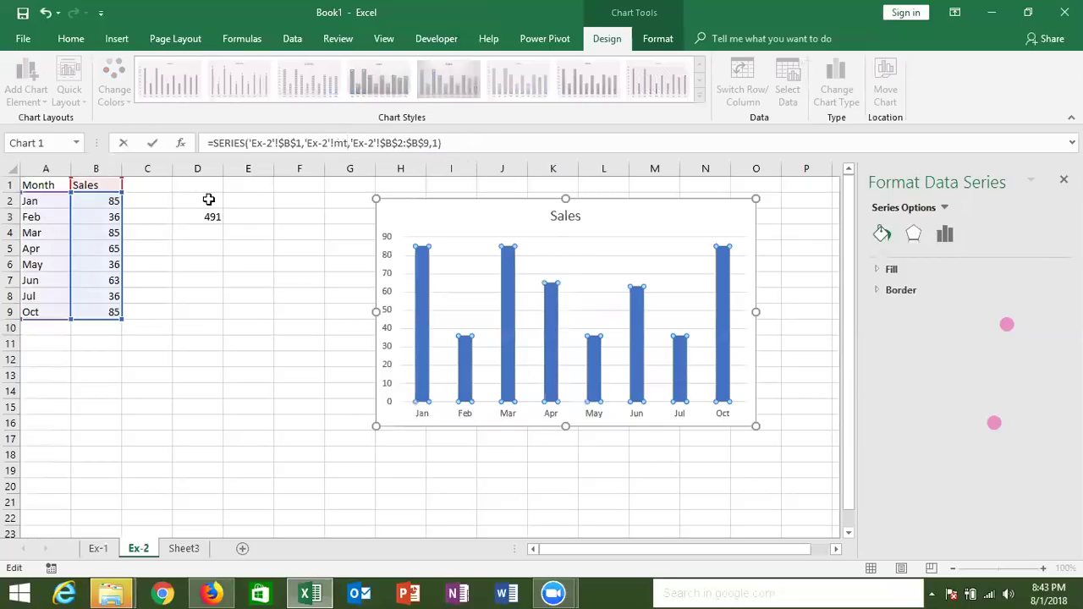
pyautogui.click(431, 143)
pyautogui.press('BackSpace')
pyautogui.press('BackSpace')
pyautogui.press('BackSpace')
pyautogui.press('BackSpace')
pyautogui.press('BackSpace')
pyautogui.press('BackSpace')
pyautogui.press('BackSpace')
pyautogui.press('BackSpace')
pyautogui.press('BackSpace')
pyautogui.write('dt')
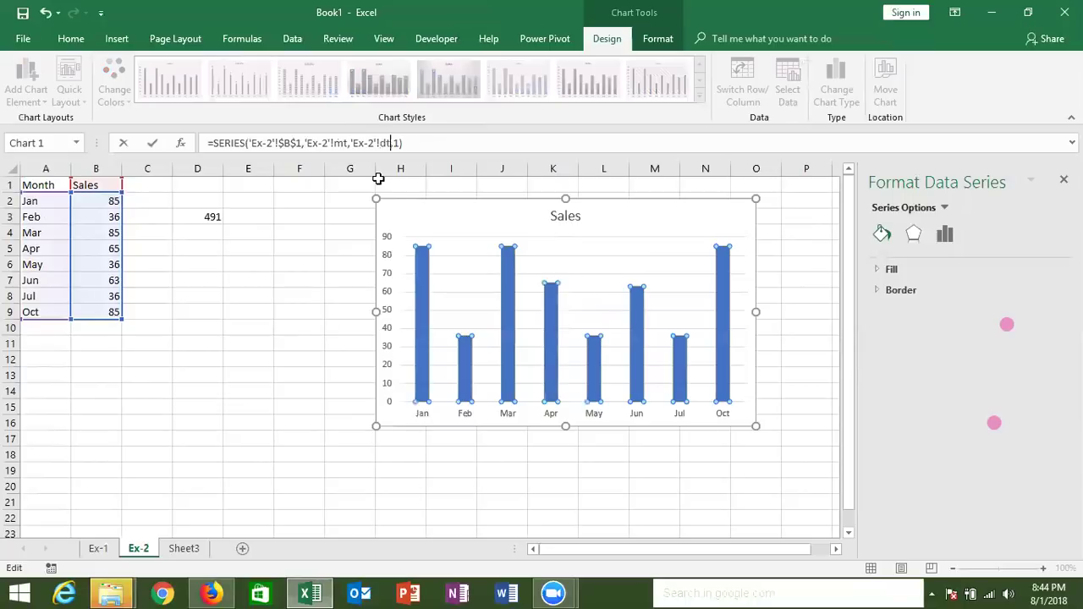
pyautogui.press('Return')
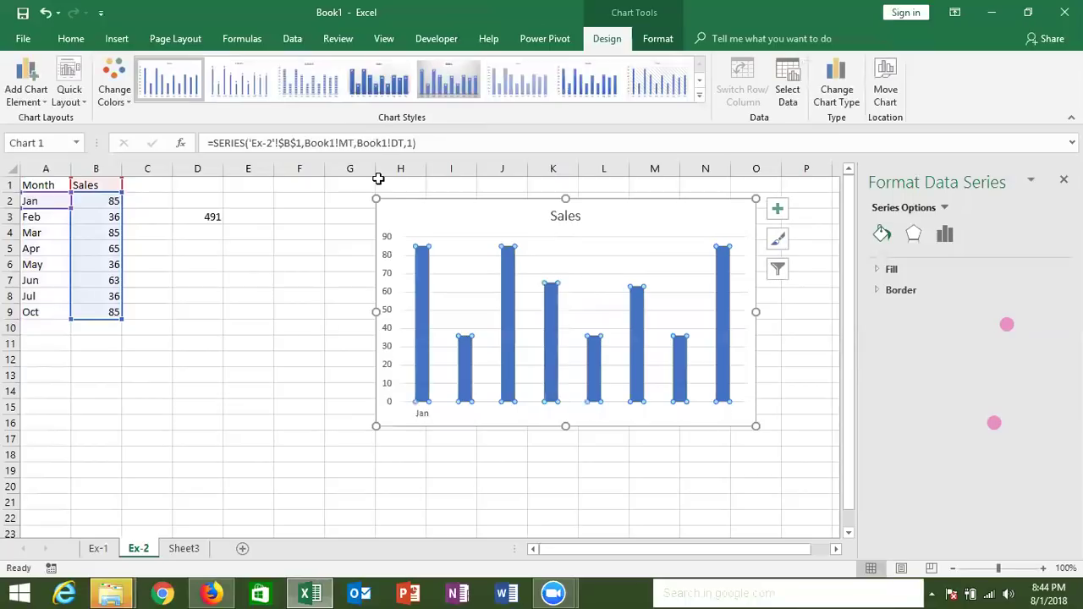
pyautogui.click(44, 334)
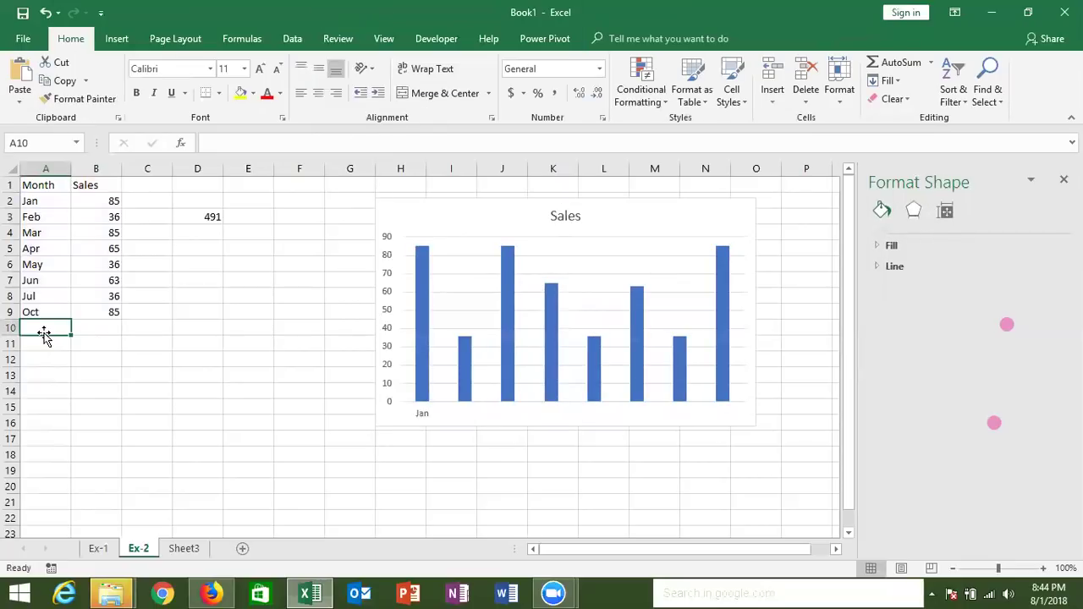
# - Enter Sep in A10 with sales of 95 in B10
pyautogui.write('Sep')
pyautogui.press('Tab')
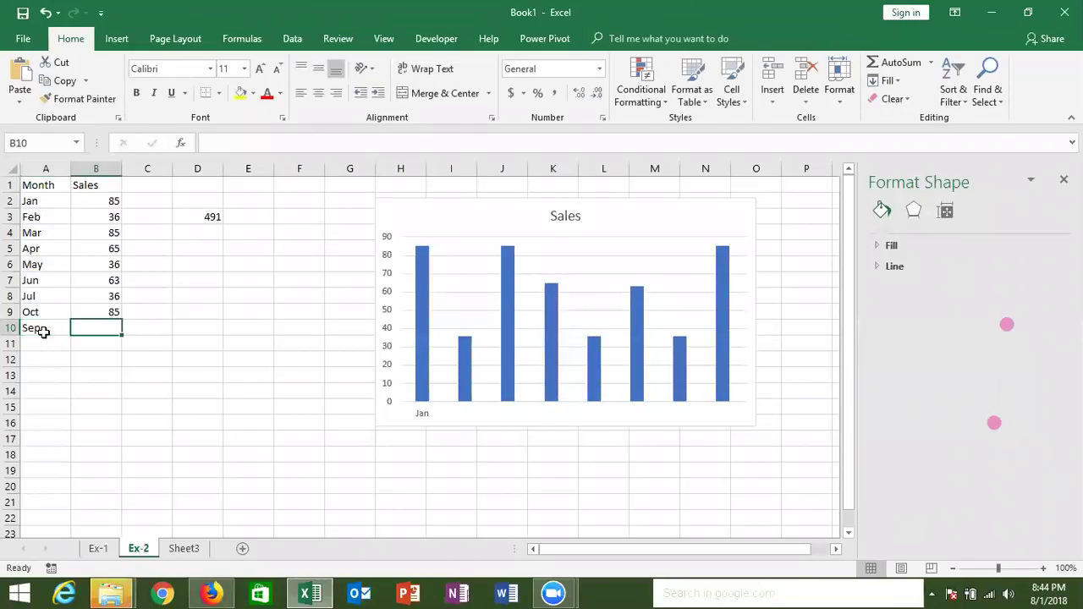
pyautogui.write('95')
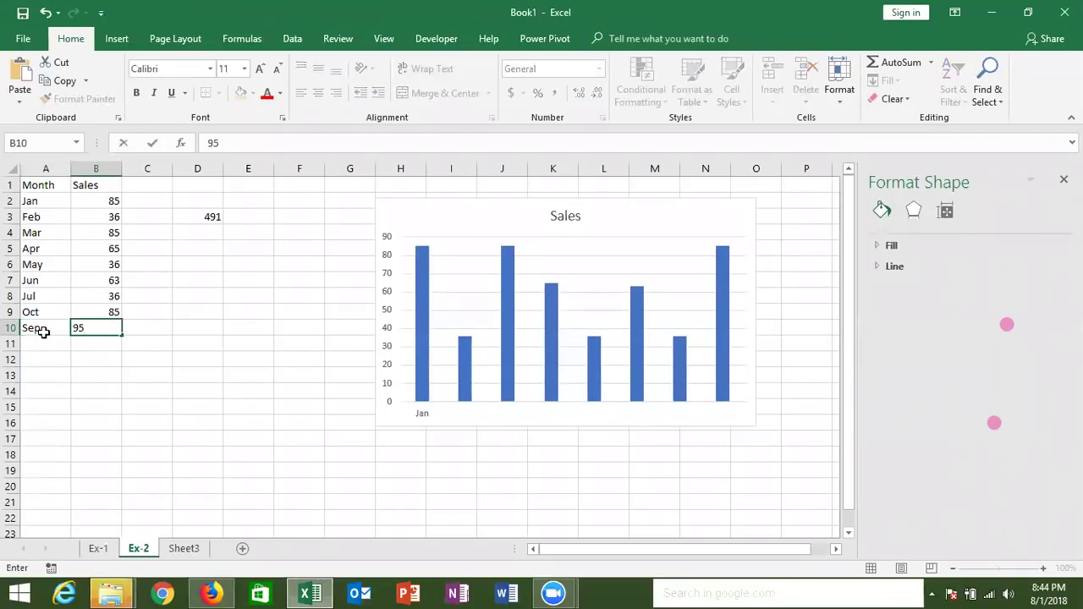
pyautogui.press('Return')
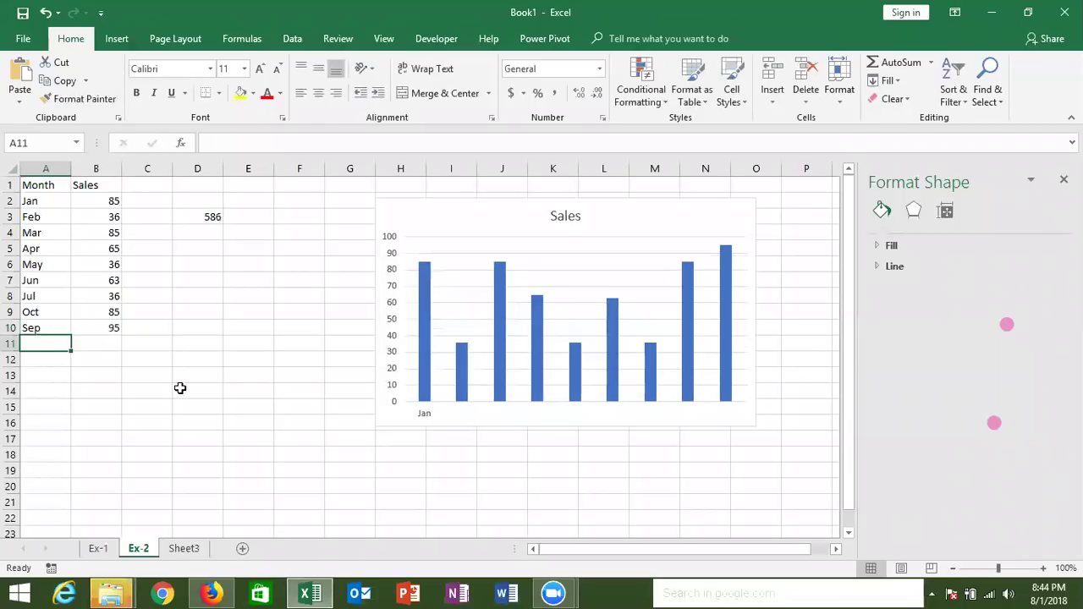
# - Inspect the Sales chart's series formula after the new Sep row
pyautogui.click(409, 415)
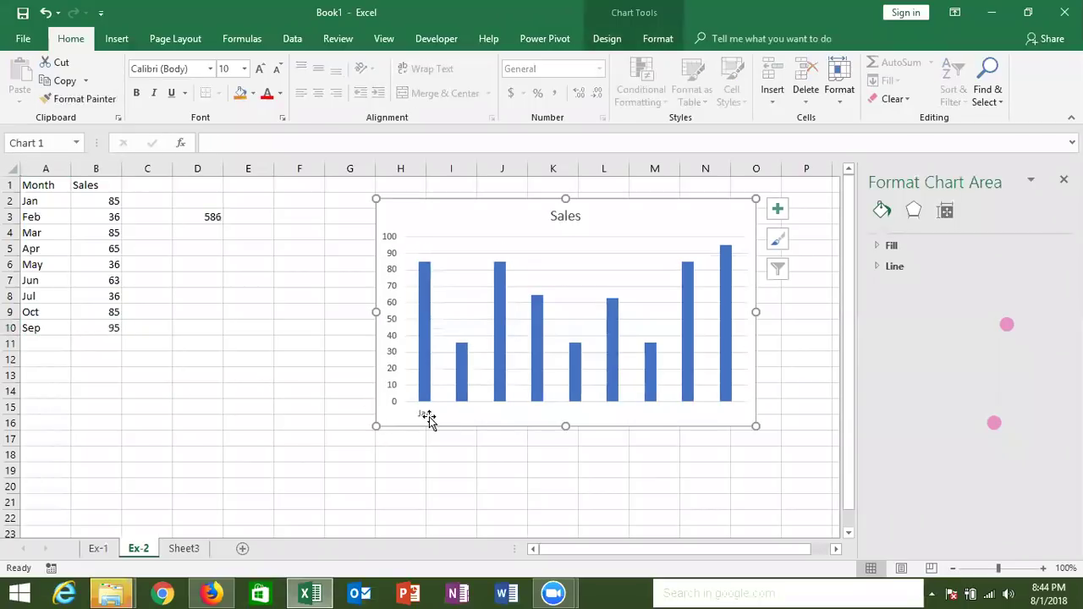
pyautogui.click(501, 328)
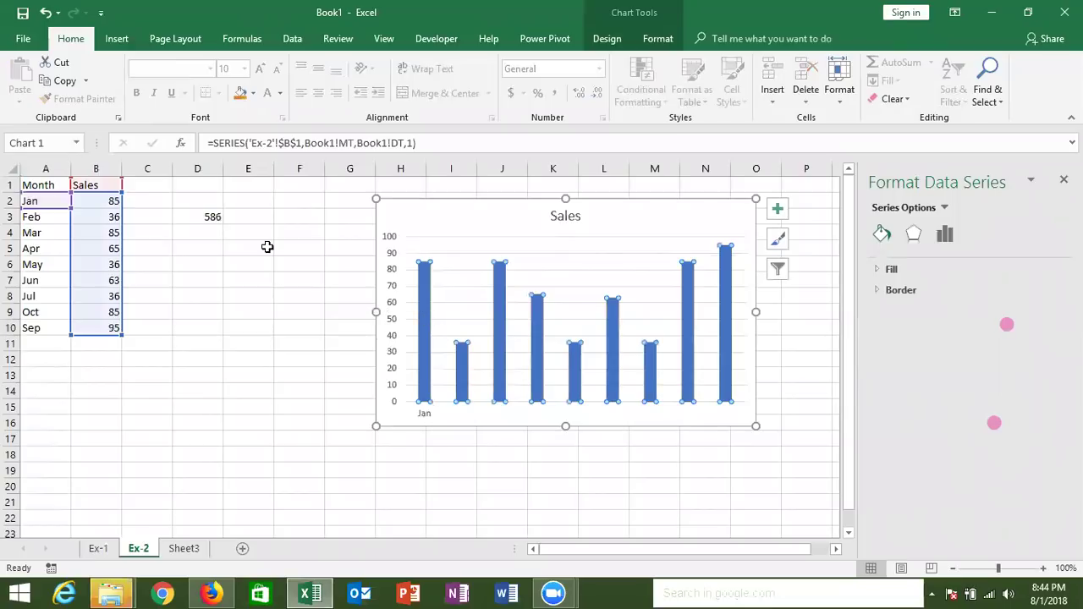
pyautogui.click(197, 260)
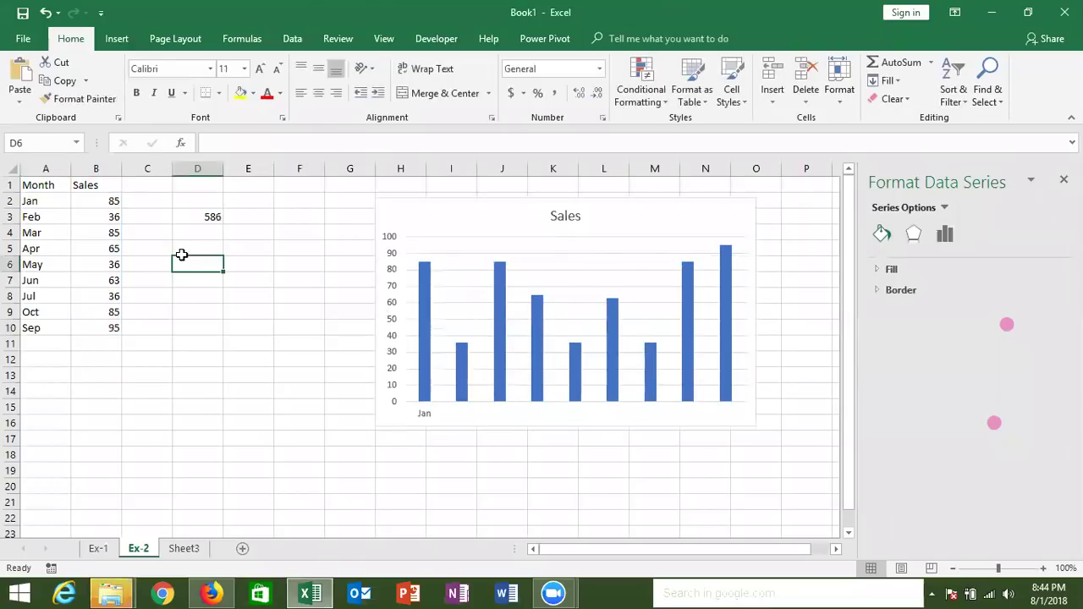
pyautogui.click(102, 234)
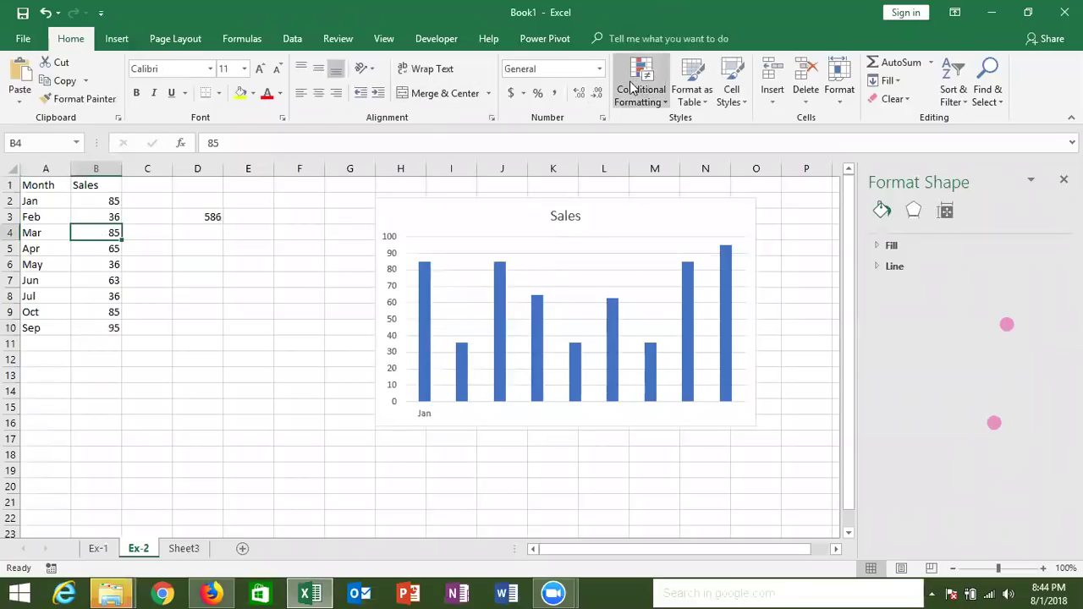
pyautogui.click(242, 39)
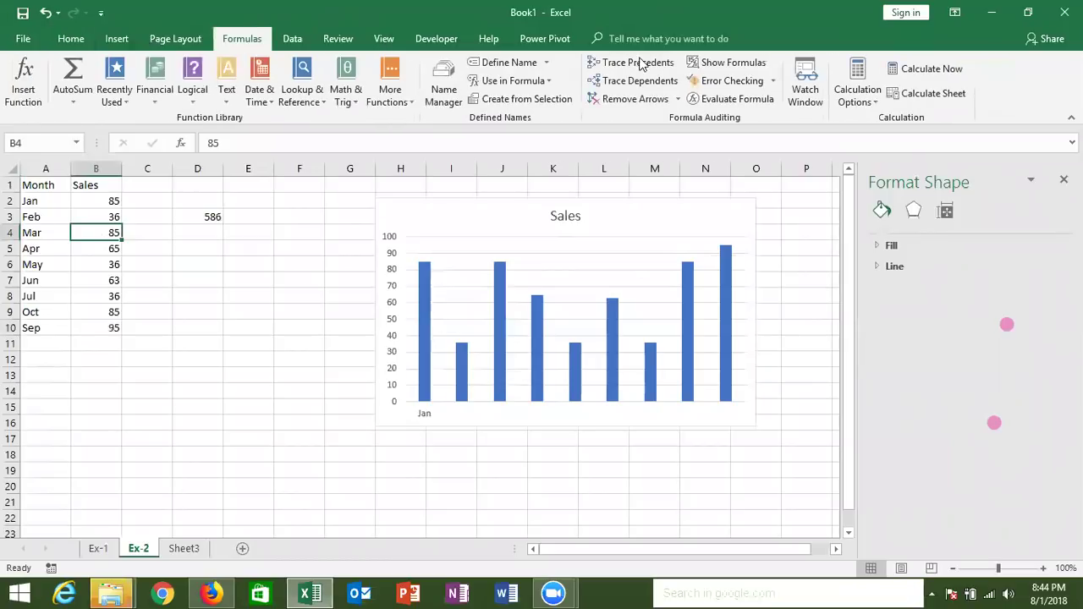
# - Change MT's COUNTA range to column A, giving =OFFSET('Ex-2'!$A$1,1,0,COUNTA('Ex-2'!$A:$A)-1,1)
pyautogui.click(438, 112)
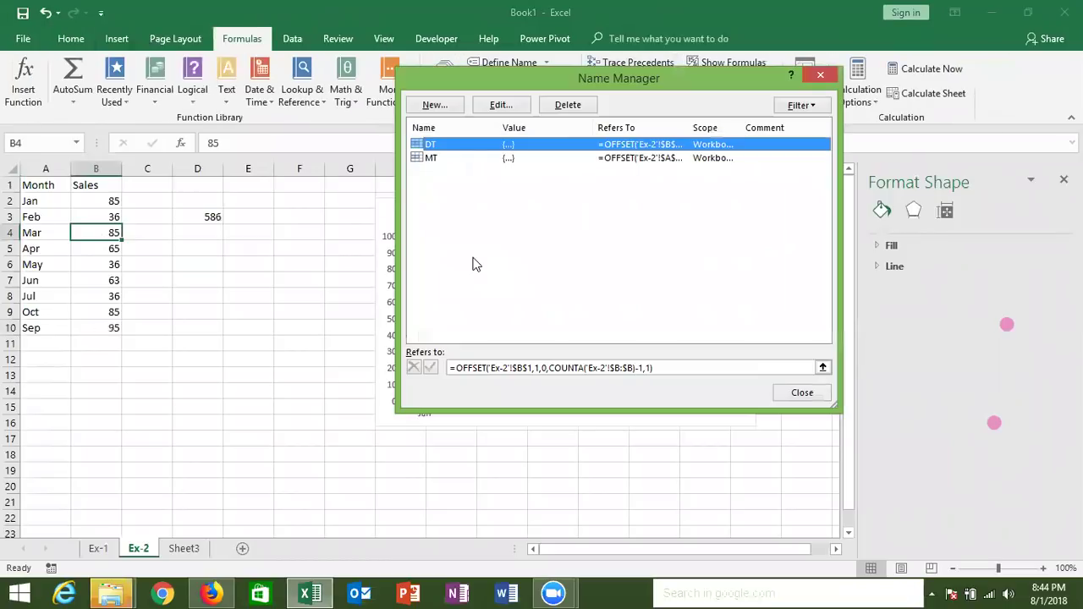
pyautogui.click(461, 160)
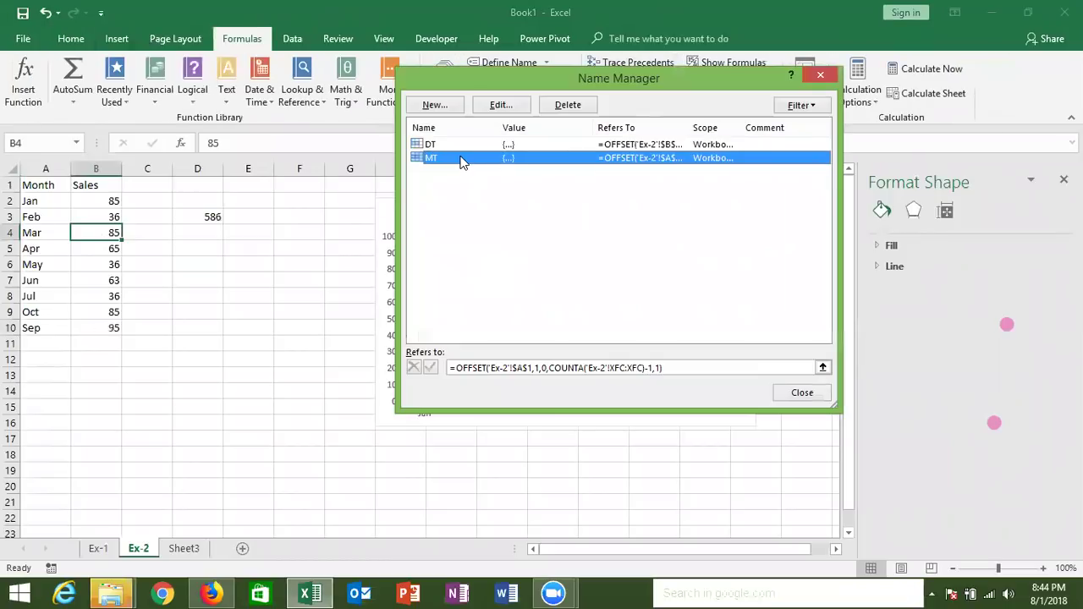
pyautogui.click(546, 369)
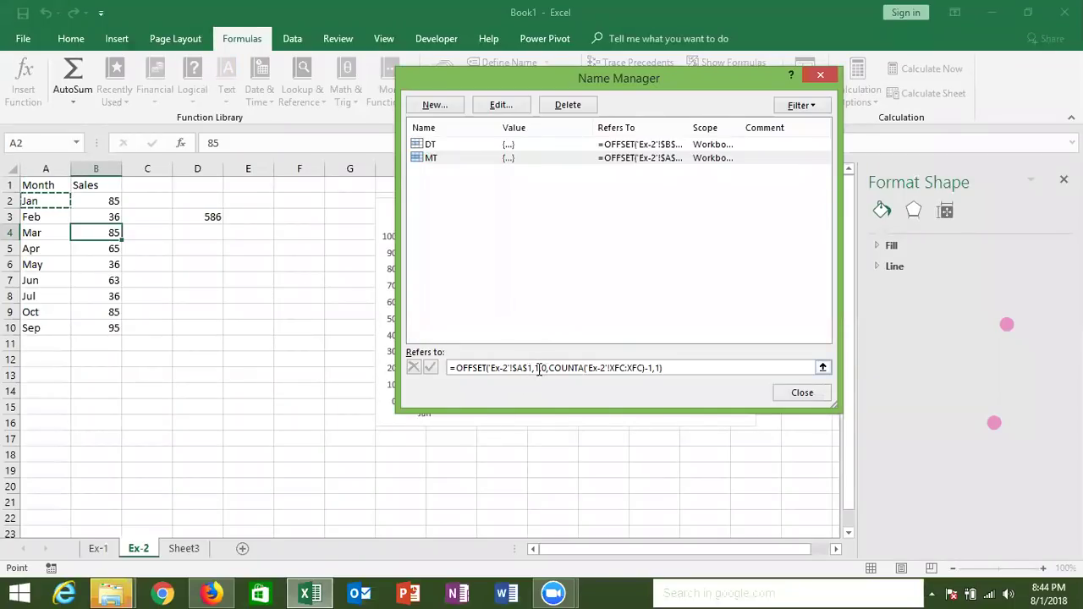
pyautogui.click(641, 368)
pyautogui.press('BackSpace')
pyautogui.press('BackSpace')
pyautogui.press('BackSpace')
pyautogui.press('BackSpace')
pyautogui.press('BackSpace')
pyautogui.press('BackSpace')
pyautogui.press('BackSpace')
pyautogui.press('BackSpace')
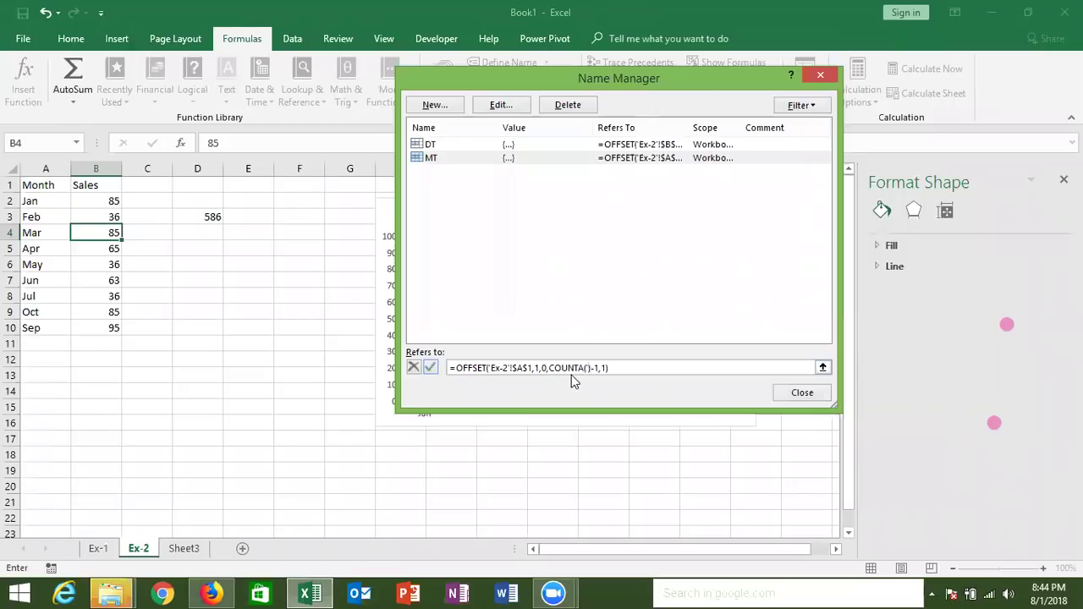
pyautogui.click(40, 167)
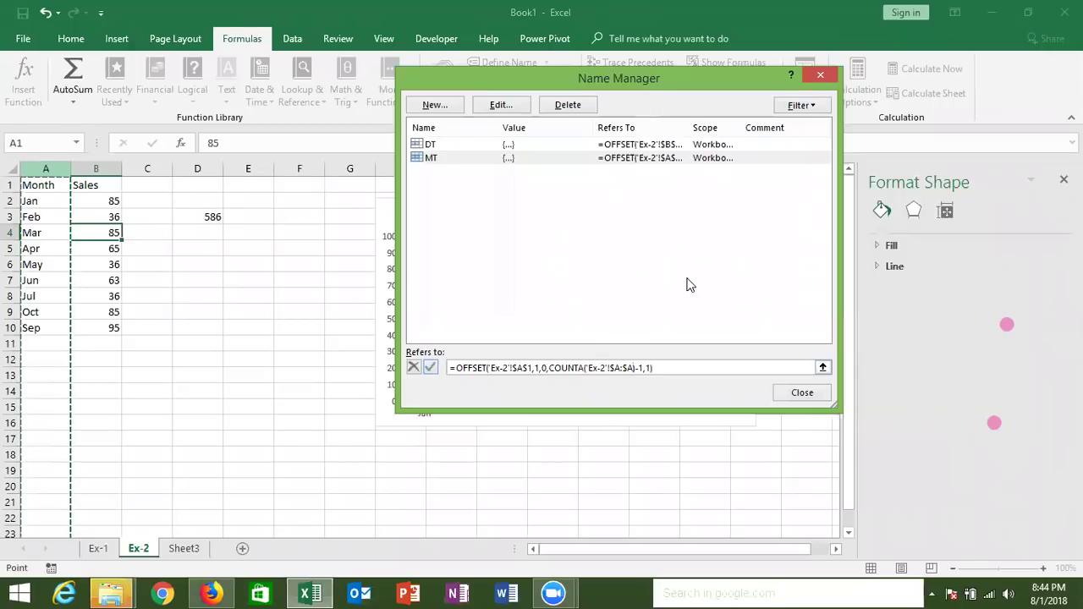
pyautogui.click(430, 368)
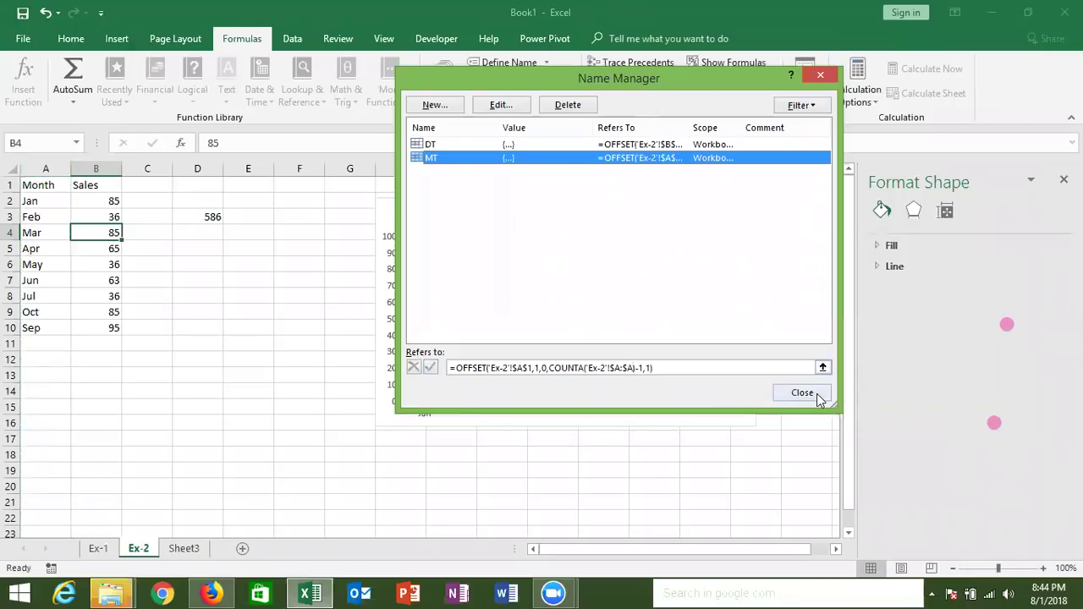
pyautogui.click(802, 393)
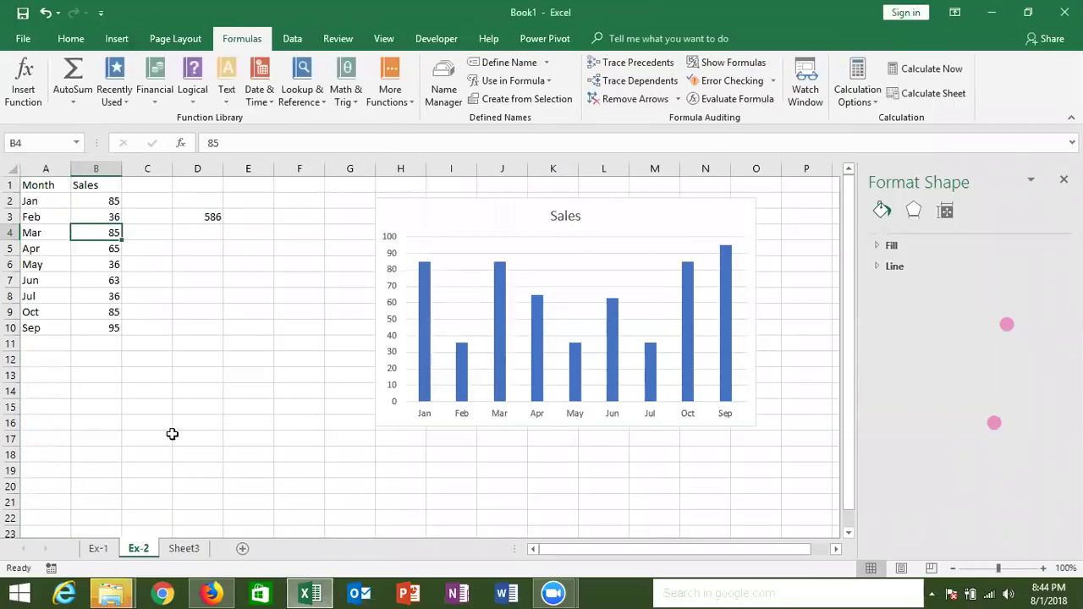
# - Add Oct in A11 with sales of 35 in B11
pyautogui.click(66, 348)
pyautogui.write('Oct')
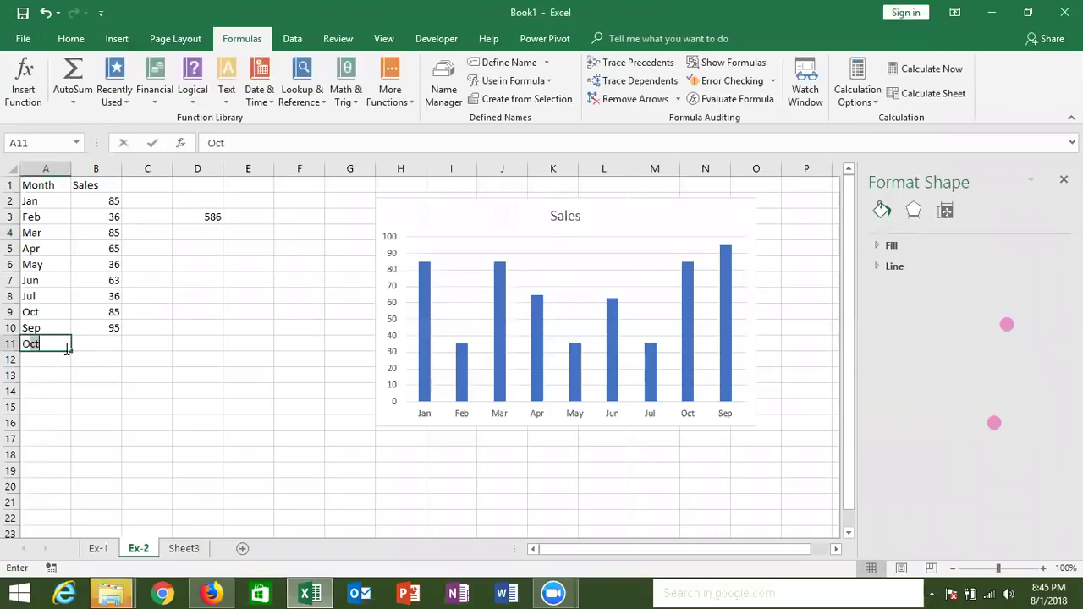
pyautogui.press('Return')
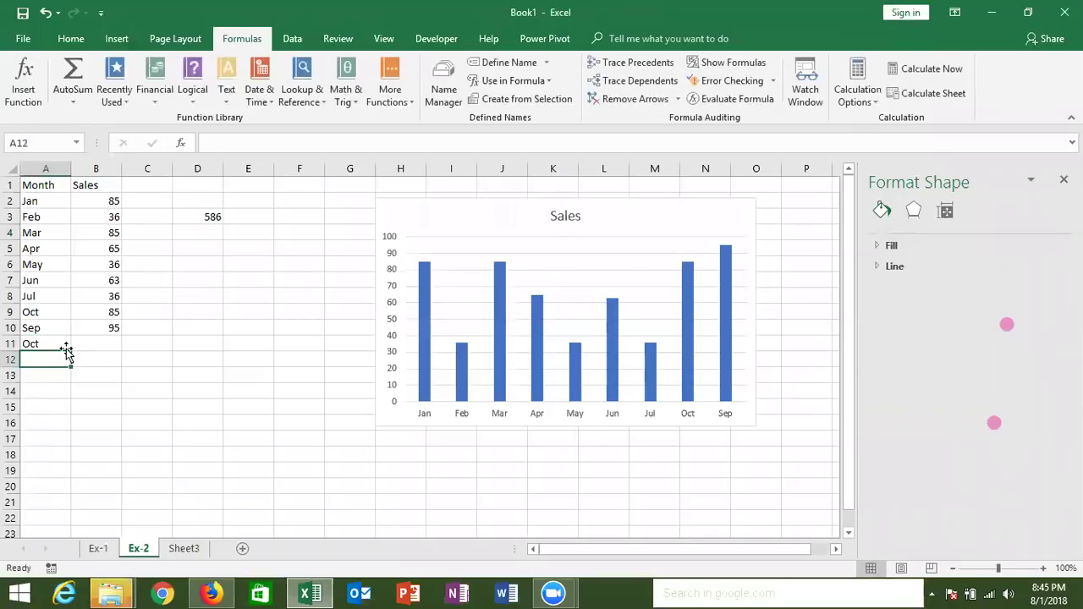
pyautogui.press('Up')
pyautogui.press('Right')
pyautogui.write('35')
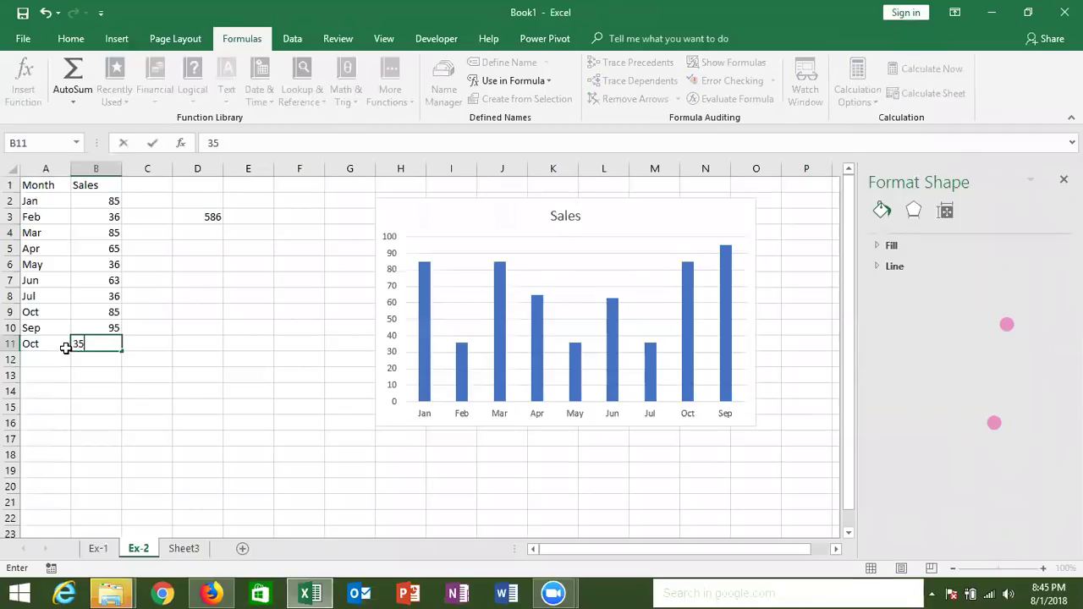
pyautogui.press('Return')
# - Clear A8:B11 so the table ends at Jun, and view the defined names
pyautogui.press('Up')
pyautogui.hotkey('shift', 'Left')
pyautogui.hotkey('shift', 'Up')
pyautogui.hotkey('shift', 'Up')
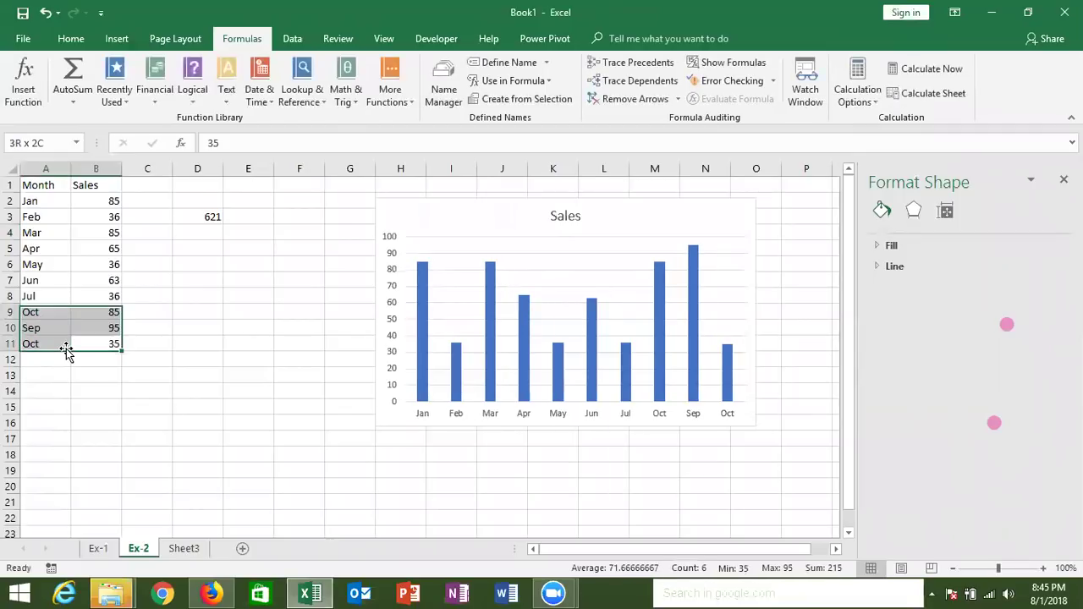
pyautogui.hotkey('shift', 'Up')
pyautogui.press('Delete')
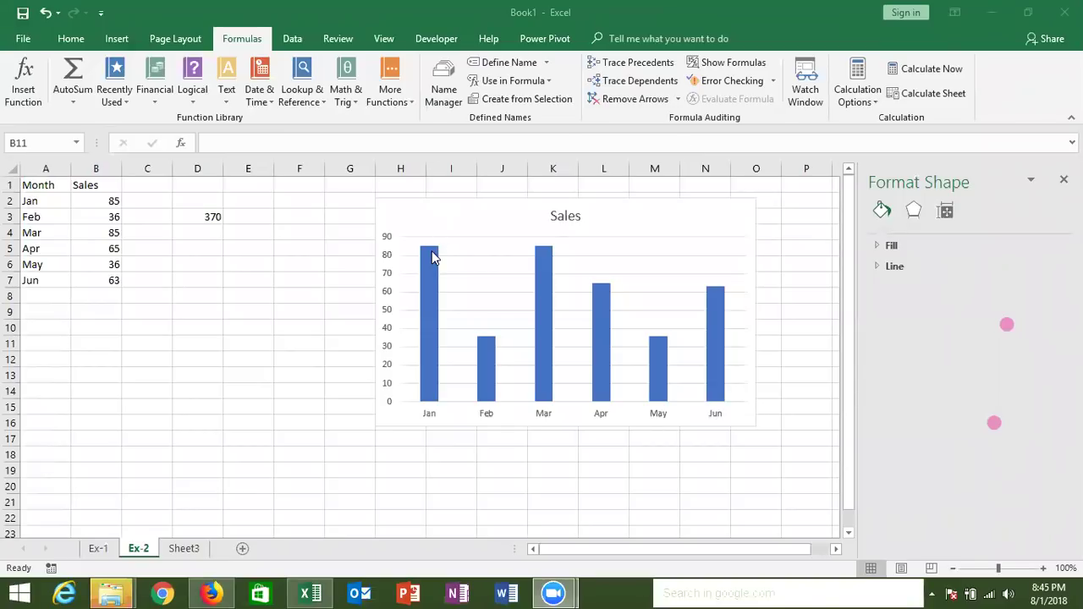
pyautogui.click(340, 208)
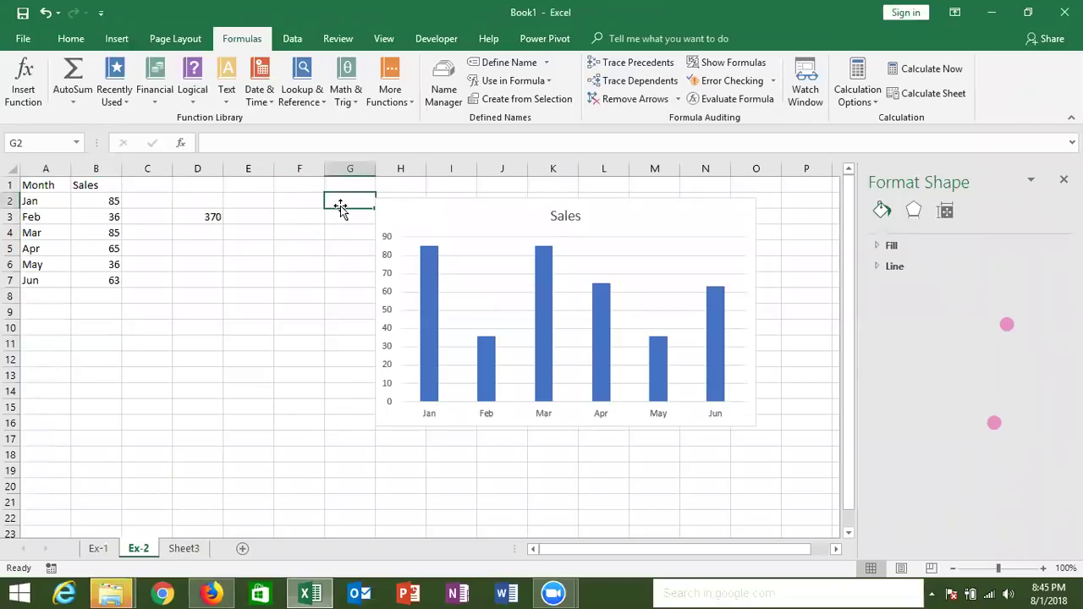
pyautogui.click(443, 106)
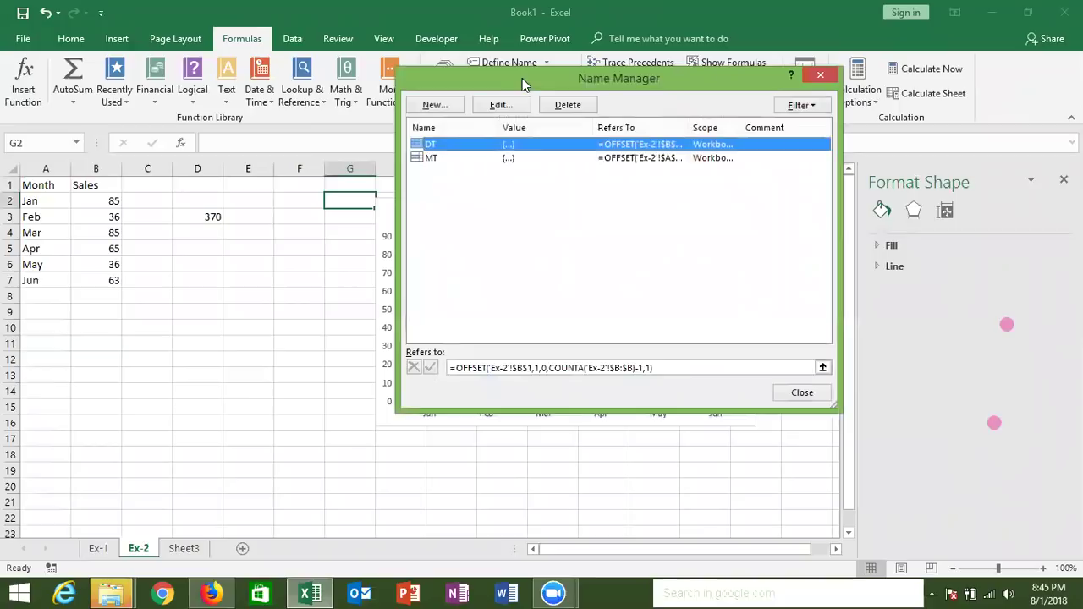
# - Confirm DT's Refers to range covers the Sales values, then close Name Manager
pyautogui.moveTo(522, 78); pyautogui.dragTo(785, 114)
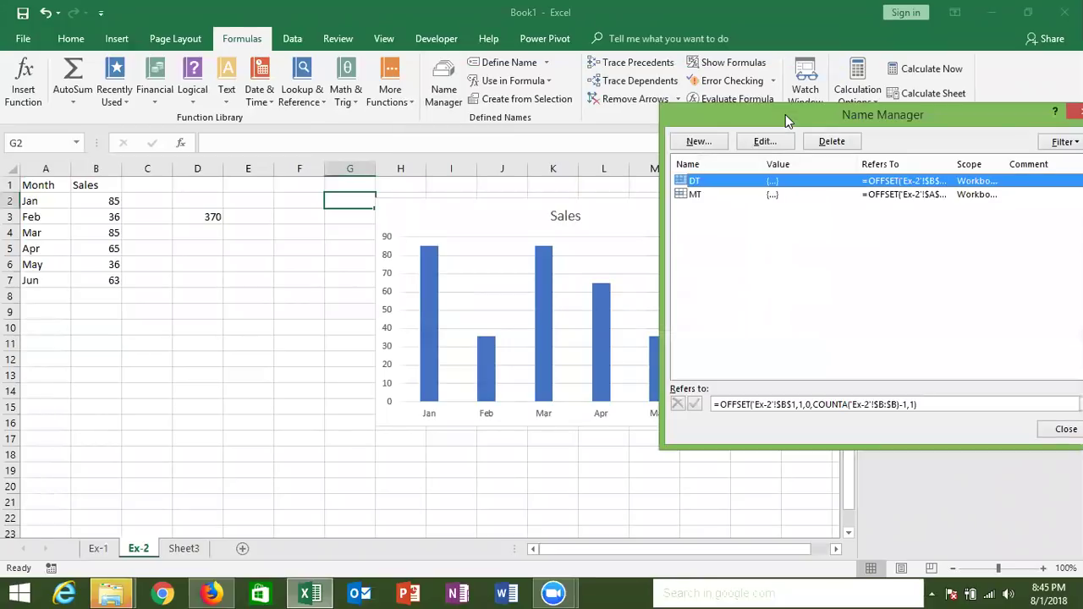
pyautogui.click(759, 405)
pyautogui.moveTo(550, 329)
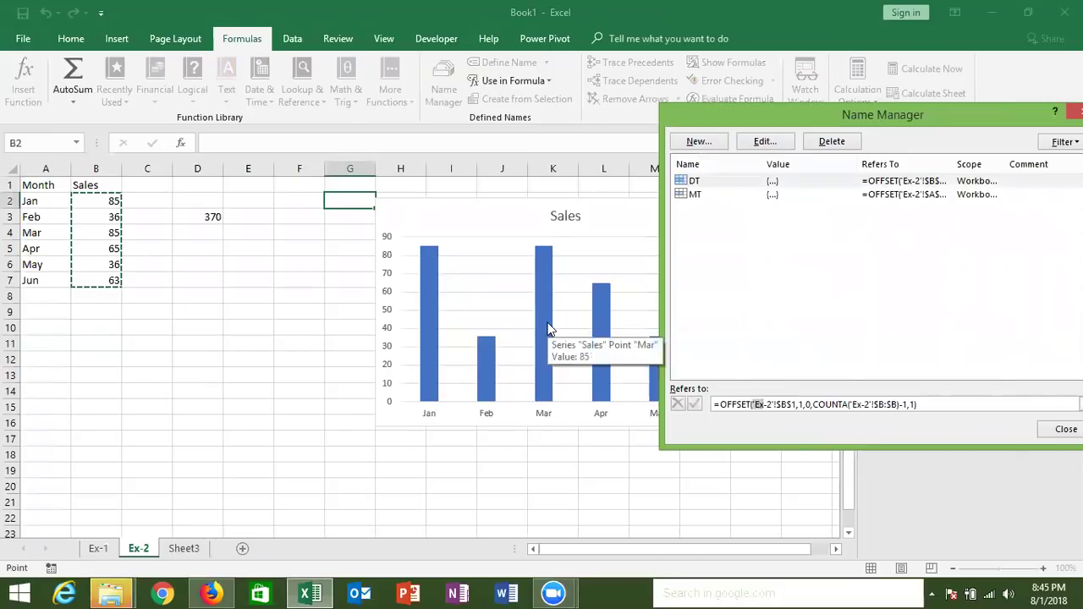
pyautogui.press('Return')
pyautogui.press('Escape')
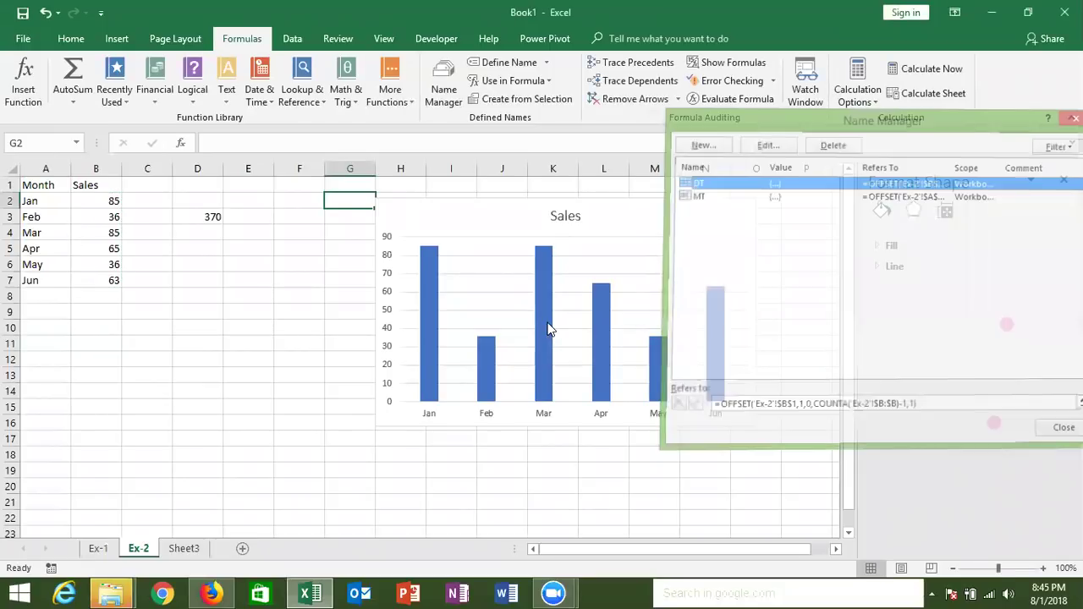
# - Check the chart's Sales series formula and select the data range A1:B7
pyautogui.click(549, 329)
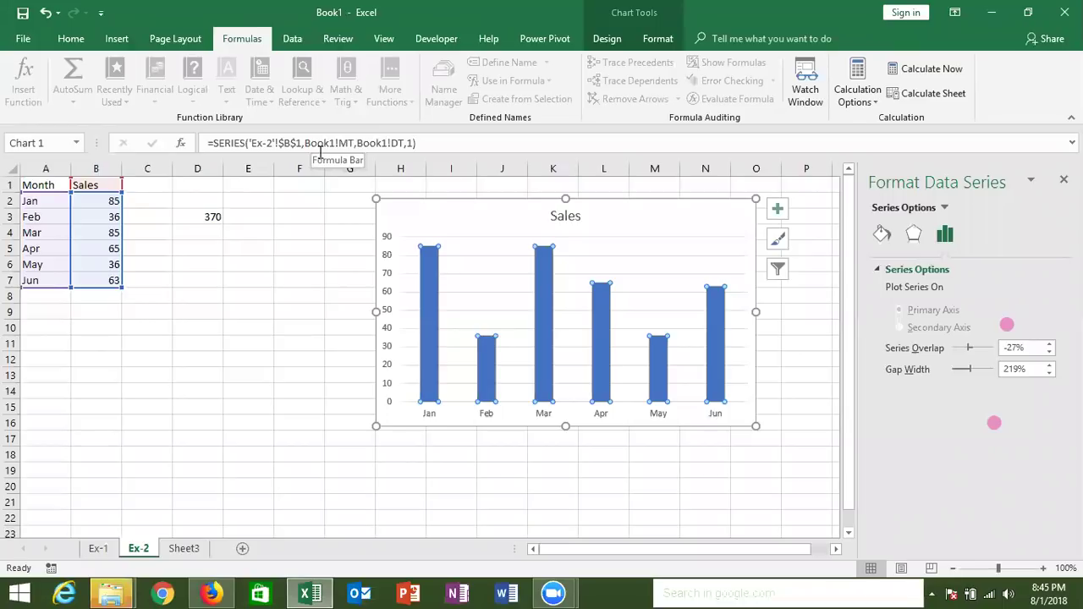
pyautogui.press('Up')
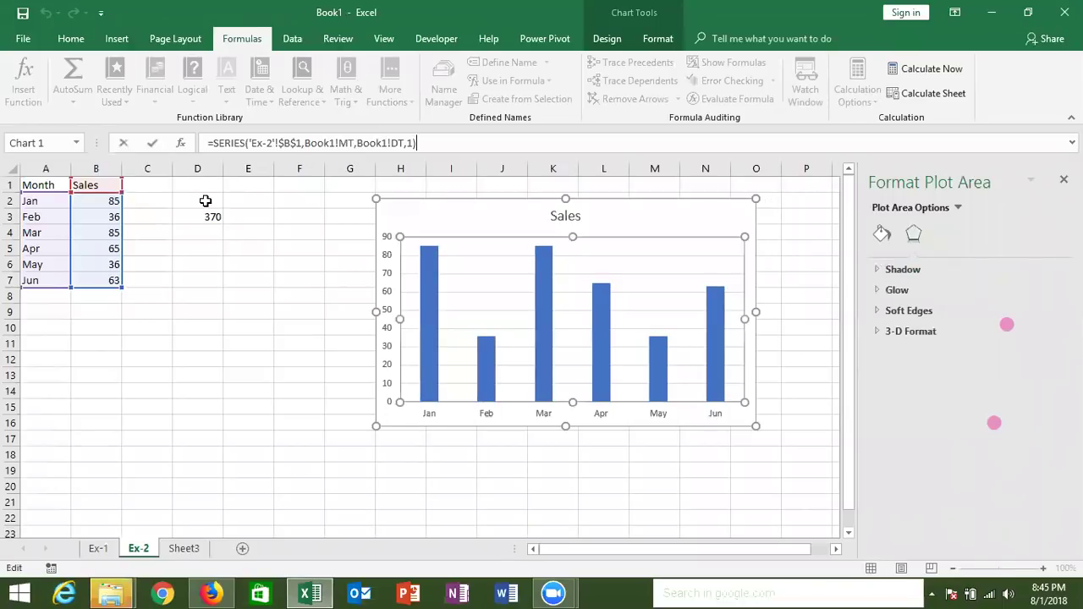
pyautogui.click(251, 285)
pyautogui.moveTo(39, 184)
pyautogui.mouseDown()
pyautogui.moveTo(148, 279)
pyautogui.moveTo(116, 279)
pyautogui.mouseUp()
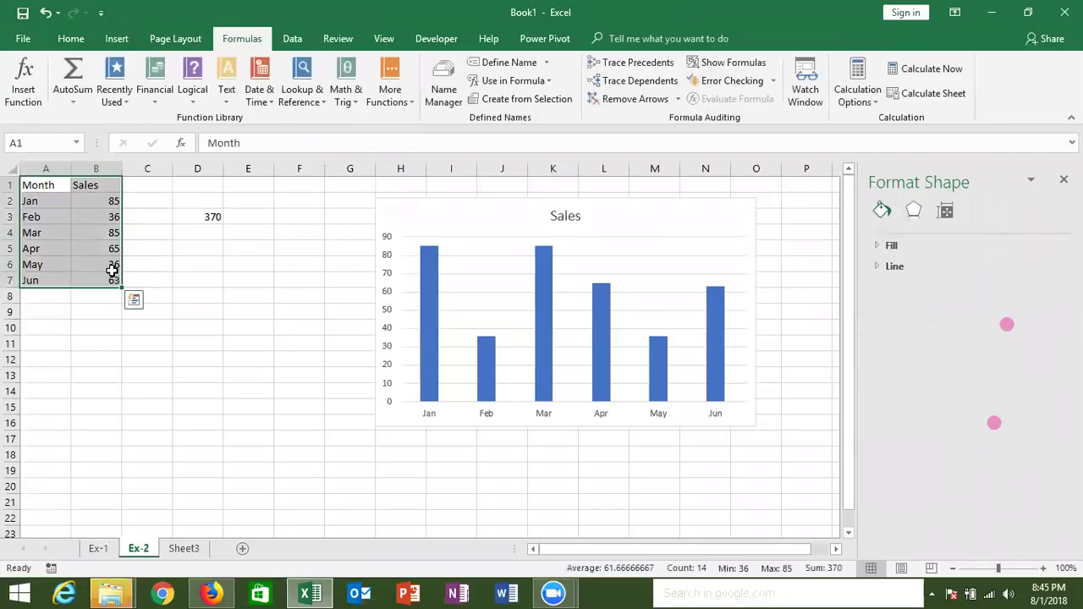
# - Insert a clustered column chart from the Month and Sales data
pyautogui.click(76, 40)
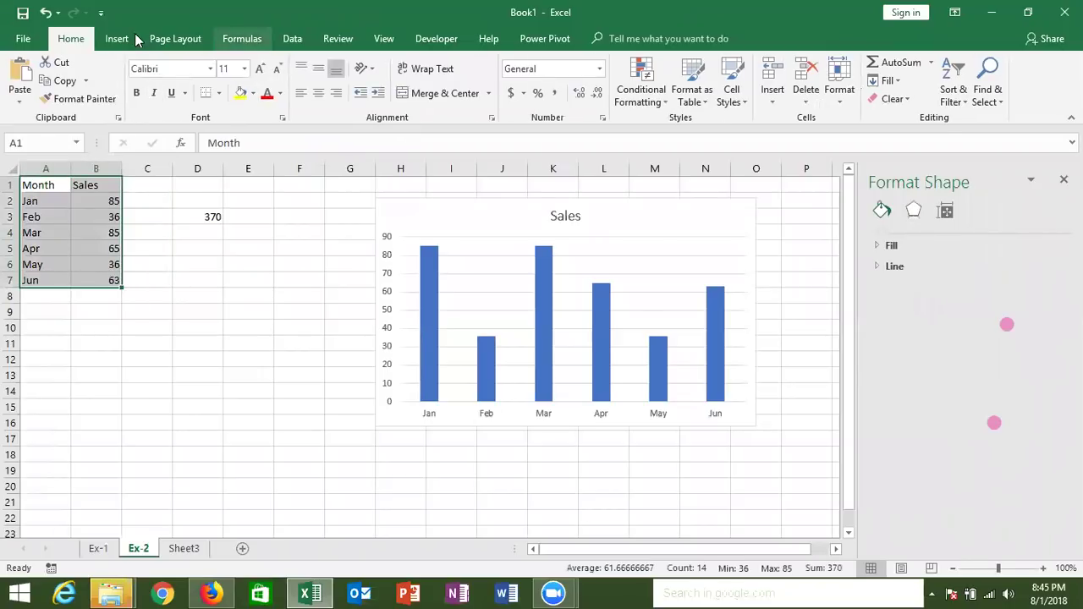
pyautogui.click(118, 39)
pyautogui.click(487, 63)
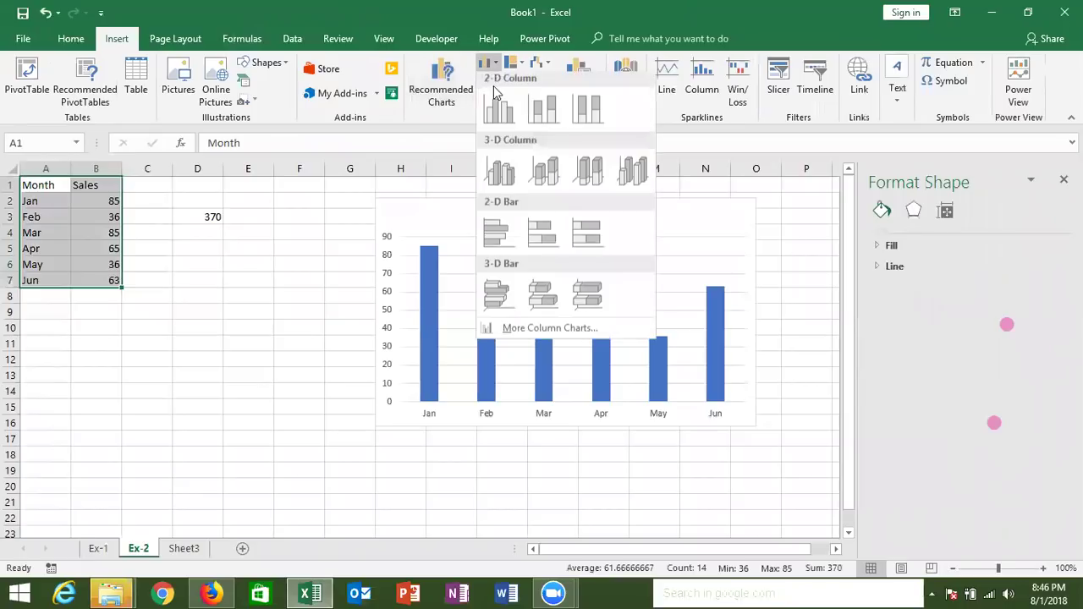
pyautogui.click(494, 101)
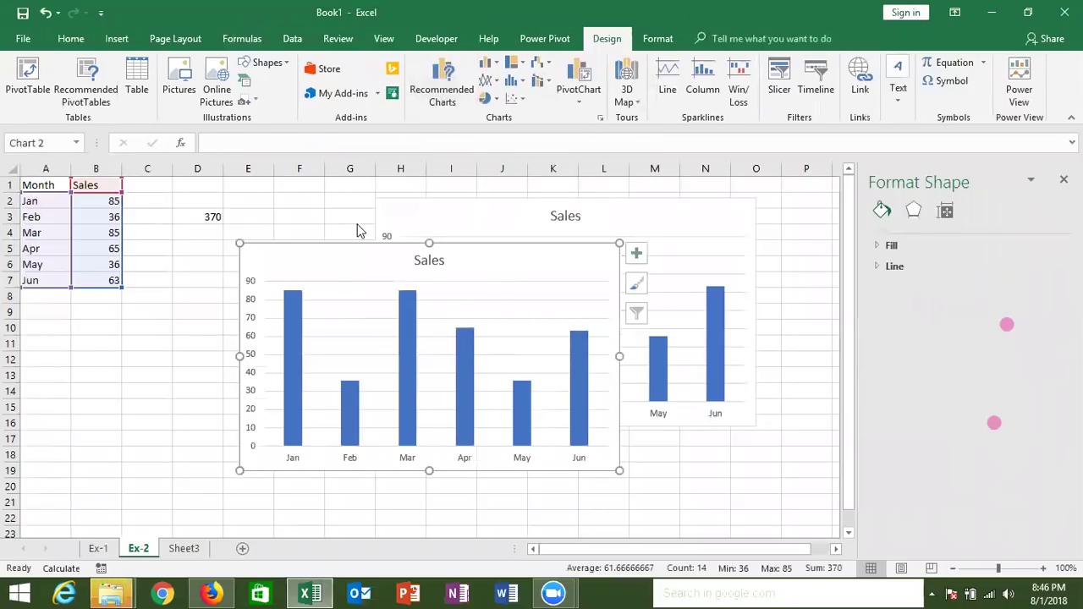
# - Replace the new series' ranges $A$2:$A$7 and $B$2:$B$7 with MT and DT
pyautogui.click(288, 311)
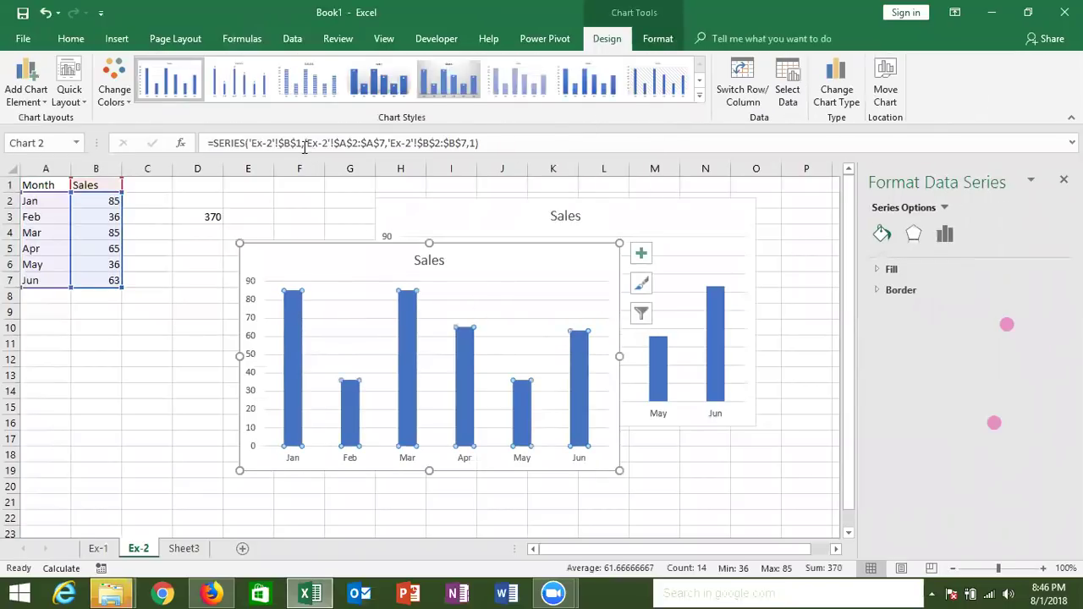
pyautogui.moveTo(269, 143); pyautogui.dragTo(250, 143)
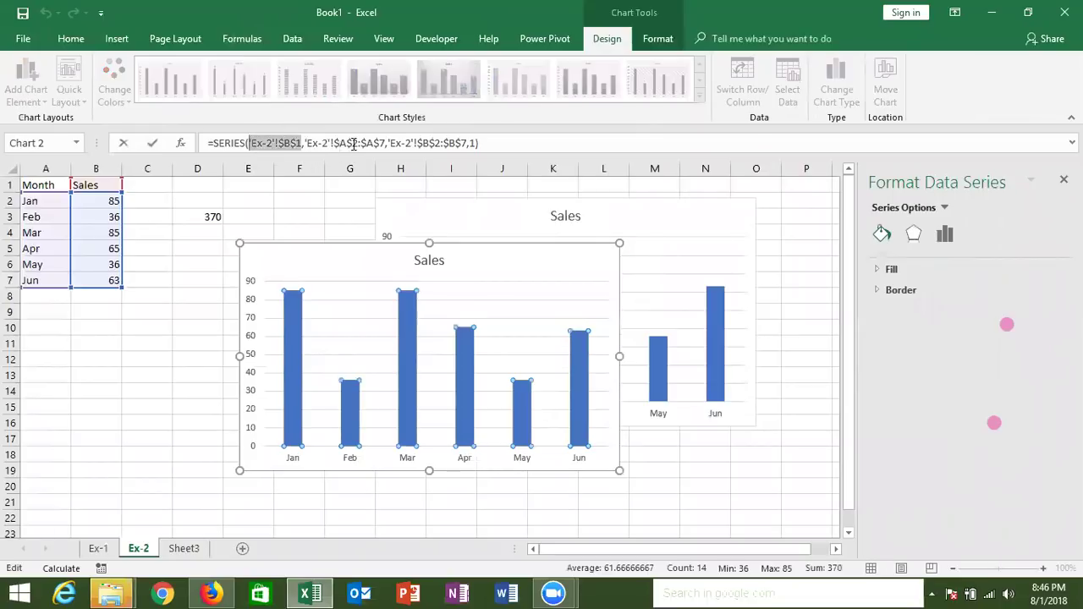
pyautogui.moveTo(357, 143); pyautogui.dragTo(334, 143)
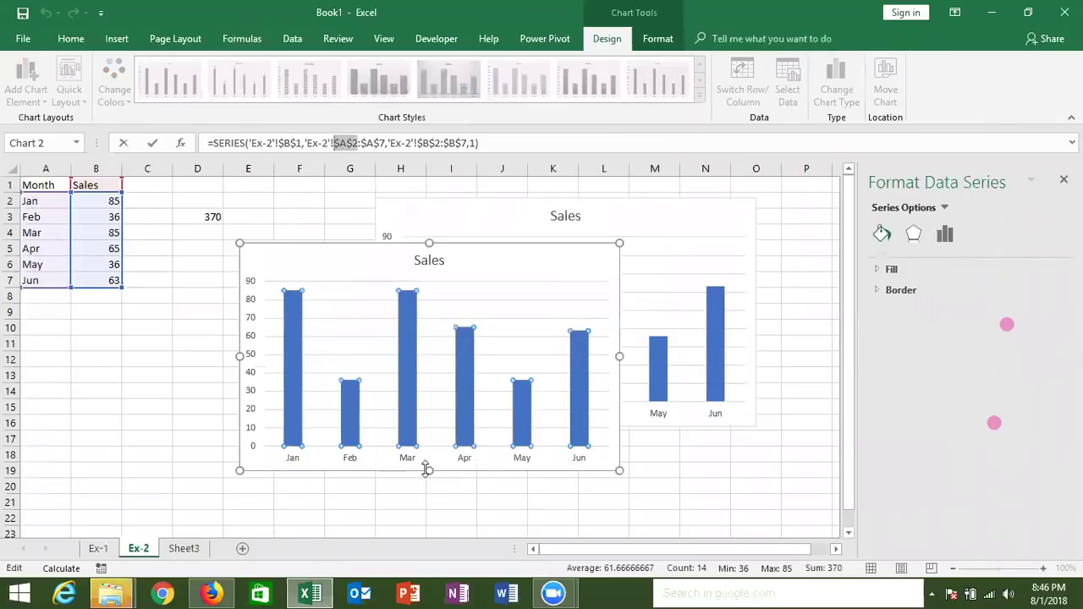
pyautogui.moveTo(461, 143); pyautogui.dragTo(429, 143)
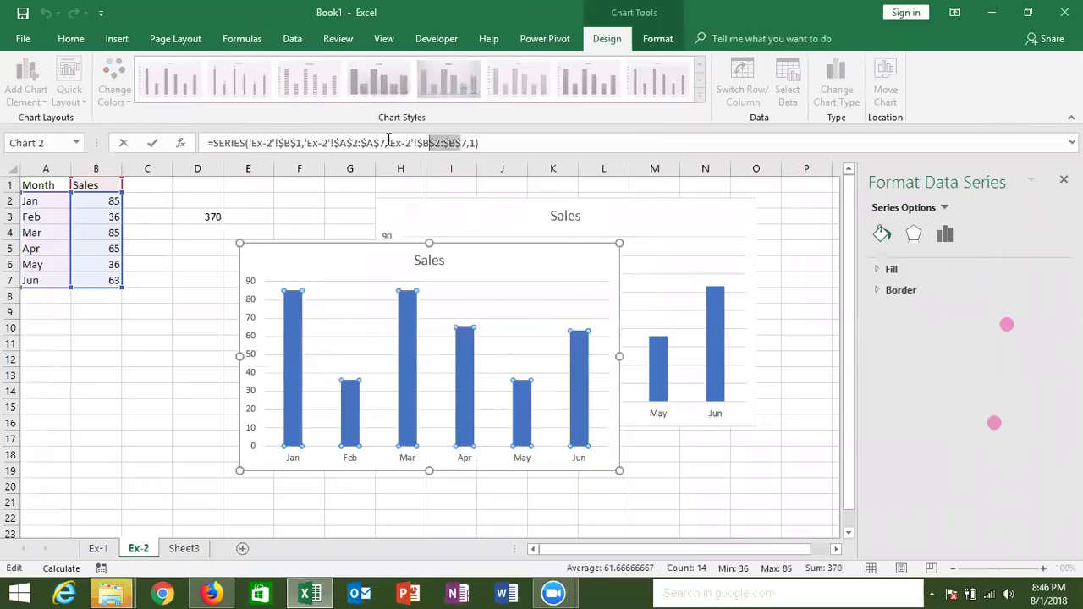
pyautogui.moveTo(385, 143); pyautogui.dragTo(333, 143)
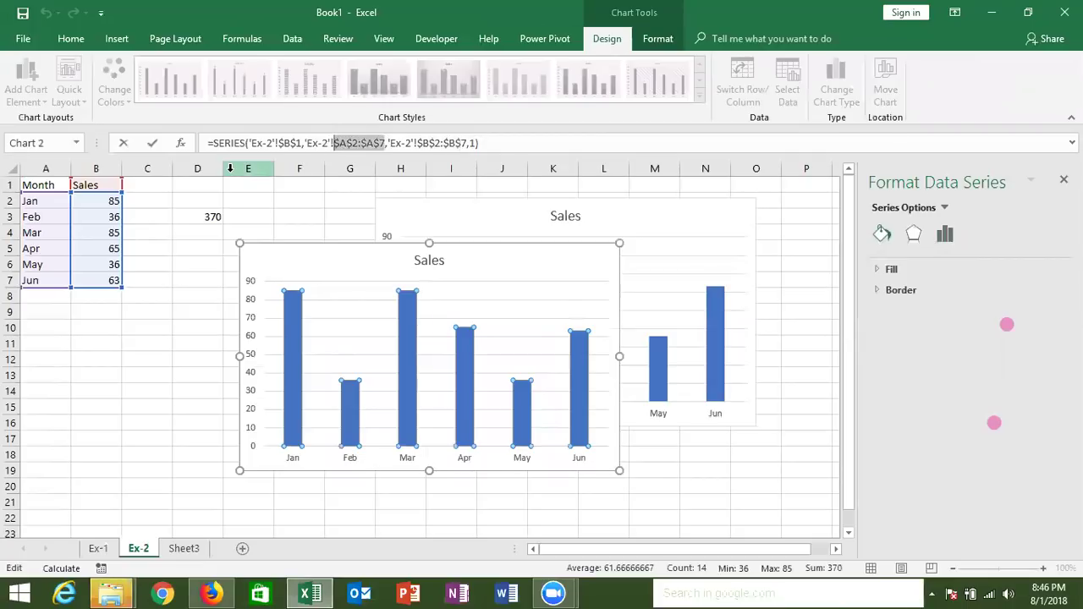
pyautogui.write('MT')
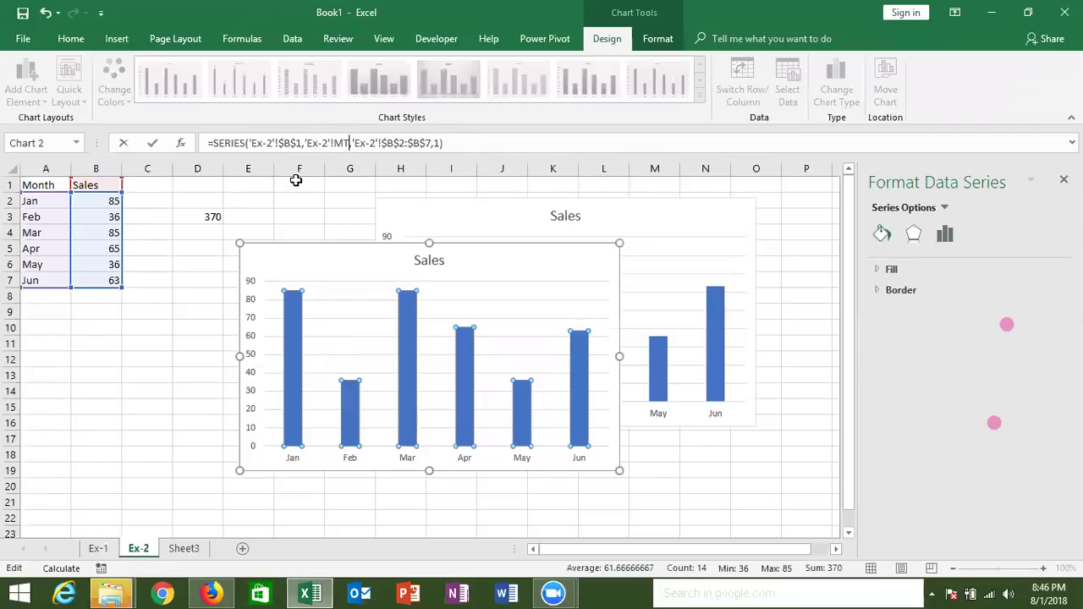
pyautogui.moveTo(382, 145); pyautogui.dragTo(433, 145)
pyautogui.write('DT')
pyautogui.press('Return')
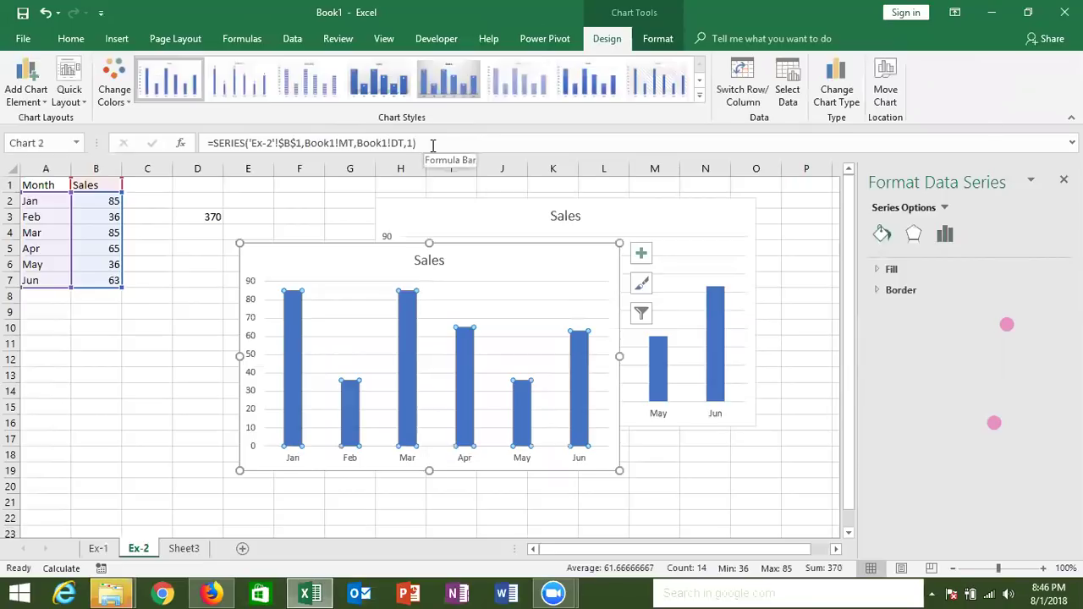
# - Start Save As in the recent Excel folder with file name Chart_Formulas-1
pyautogui.click(24, 39)
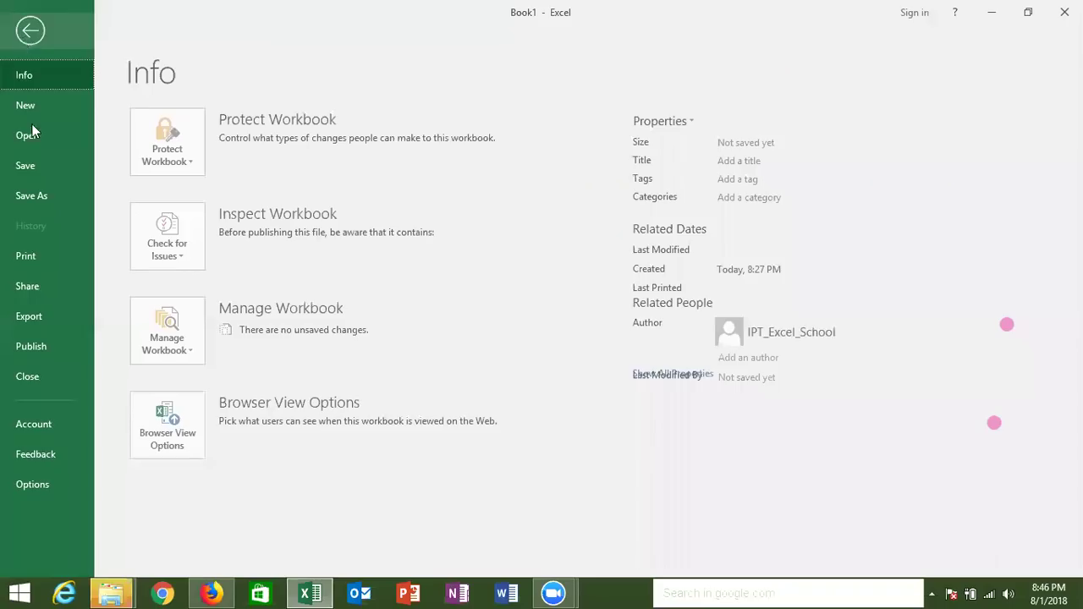
pyautogui.click(36, 195)
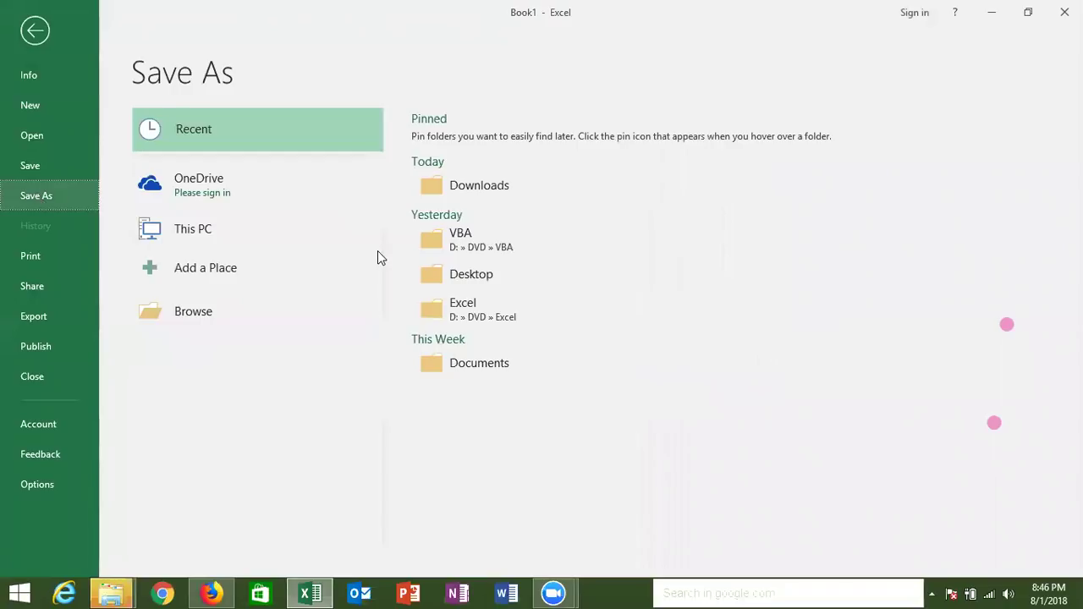
pyautogui.click(508, 309)
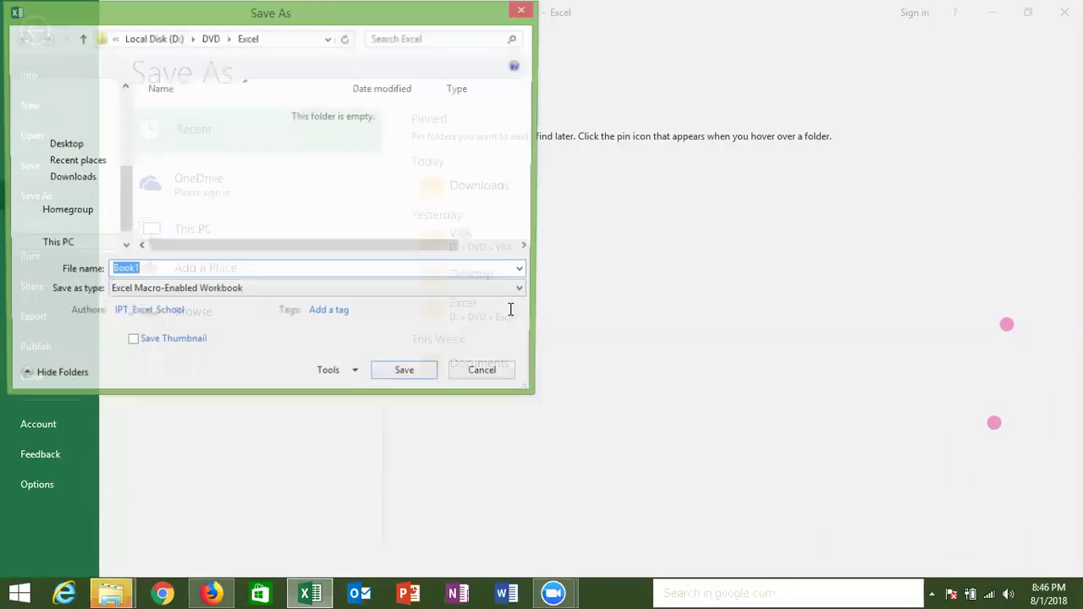
pyautogui.write('Chart')
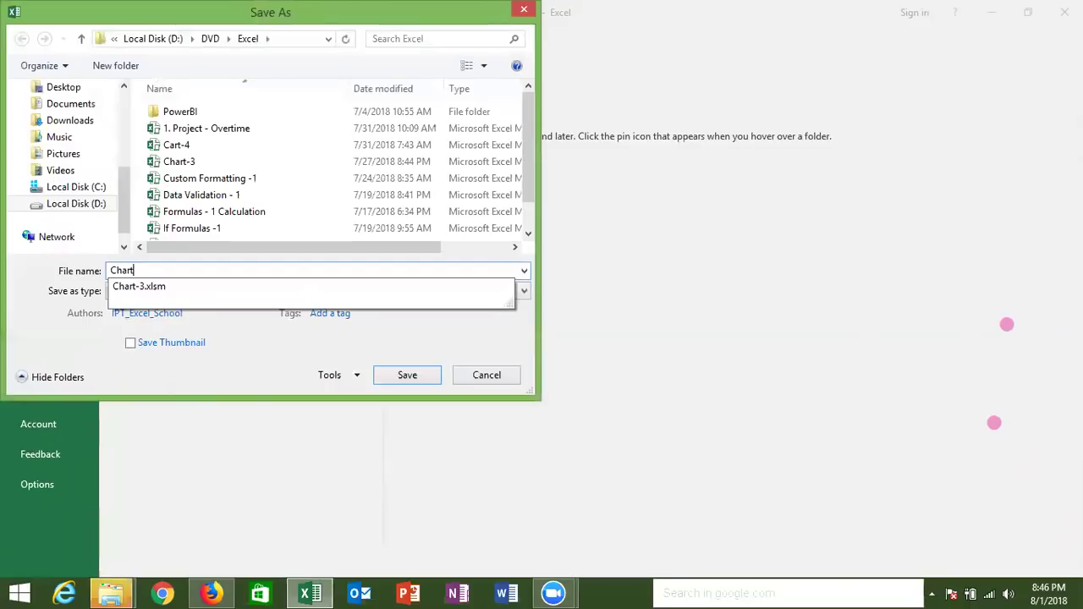
pyautogui.write('_')
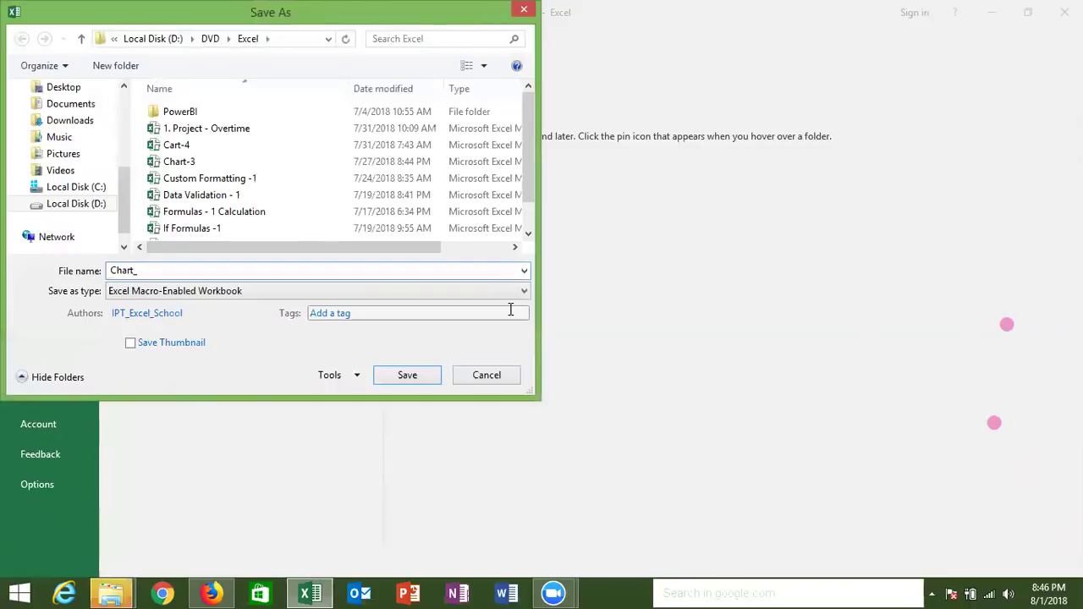
pyautogui.write('With')
pyautogui.press('BackSpace')
pyautogui.press('BackSpace')
pyautogui.press('BackSpace')
pyautogui.press('BackSpace')
pyautogui.write('Formulas')
# - Save as Chart_Formulas-1, then place the new chart below the table and the original to its right
pyautogui.click(408, 377)
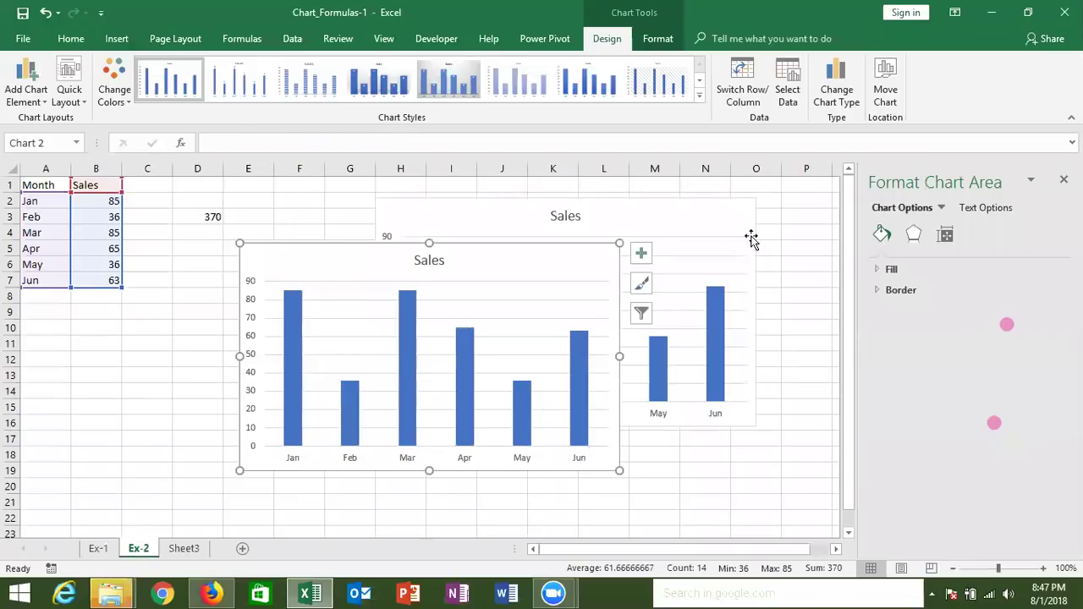
pyautogui.moveTo(372, 260)
pyautogui.mouseDown()
pyautogui.moveTo(357, 311)
pyautogui.moveTo(235, 365)
pyautogui.moveTo(88, 341)
pyautogui.moveTo(106, 365)
pyautogui.mouseUp()
pyautogui.moveTo(193, 369); pyautogui.dragTo(193, 369)
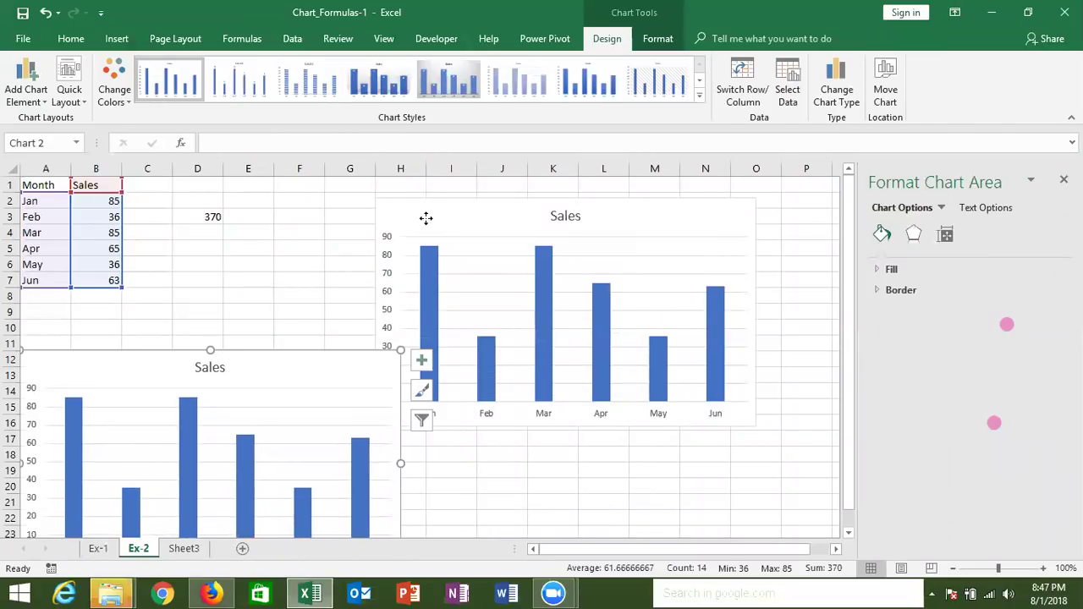
pyautogui.moveTo(426, 219); pyautogui.dragTo(522, 251)
pyautogui.moveTo(329, 360); pyautogui.dragTo(357, 325)
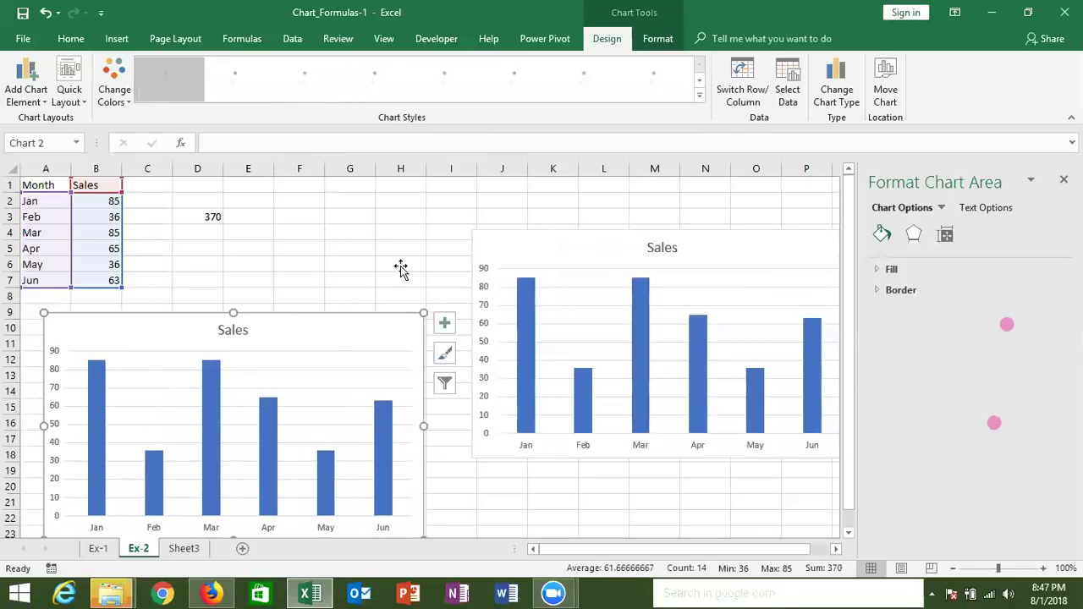
pyautogui.click(401, 265)
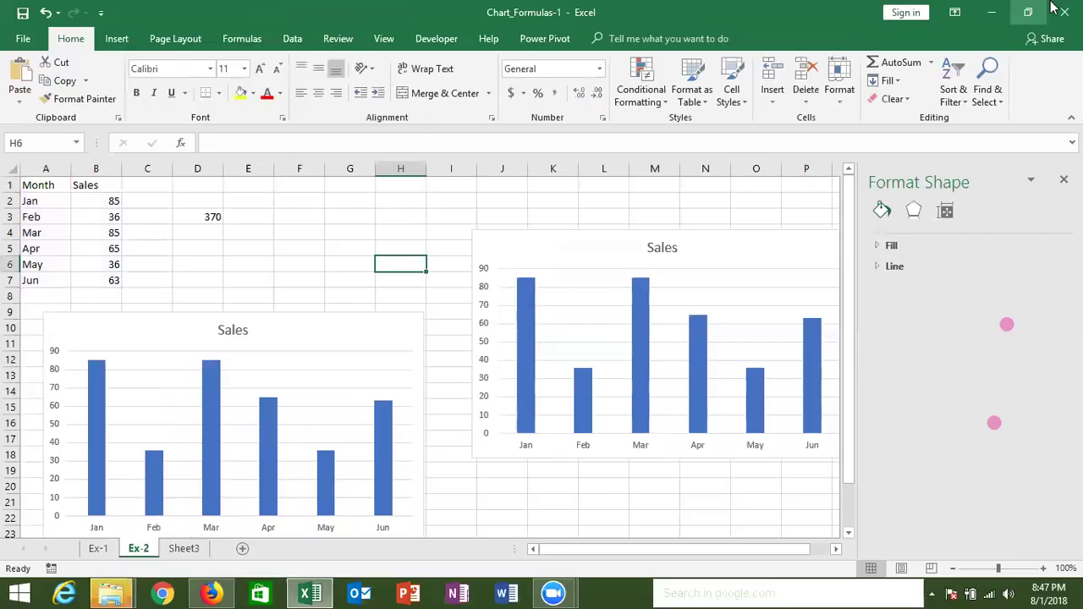